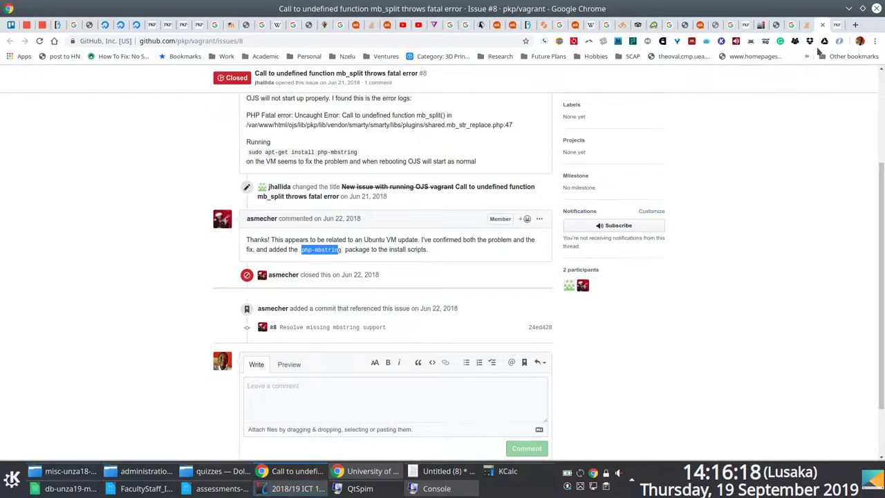
# Reload the OJS install page for 192.168.99.70/drgs-journals in a fresh tab after closing the stale tabs.
pyautogui.click(785, 30)
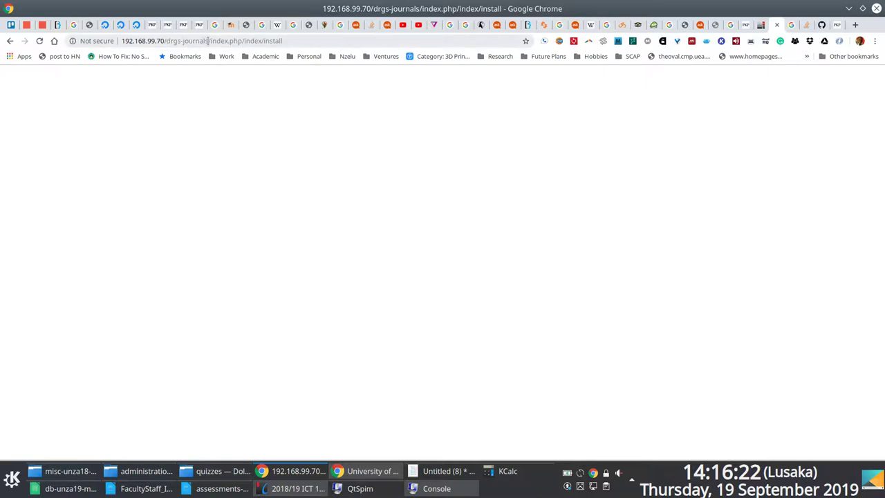
pyautogui.moveTo(207, 41); pyautogui.dragTo(121, 40)
pyautogui.hotkey('ctrl', 'c')
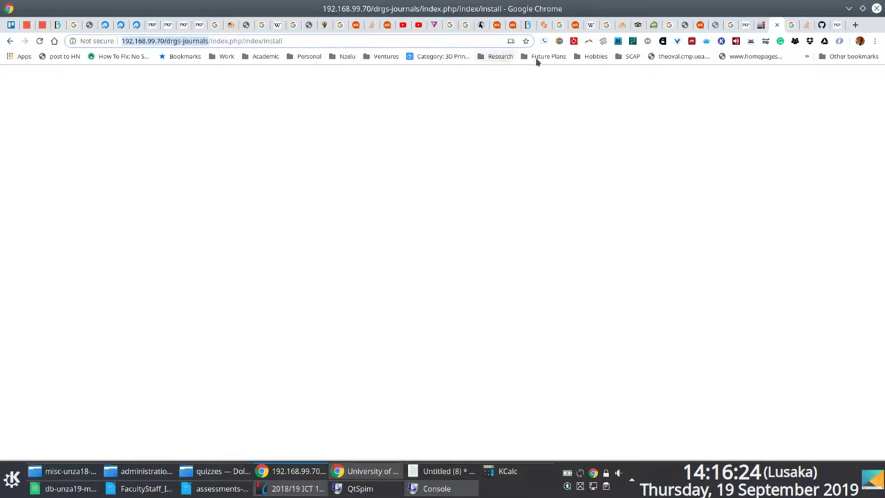
pyautogui.click(778, 26)
pyautogui.click(822, 25)
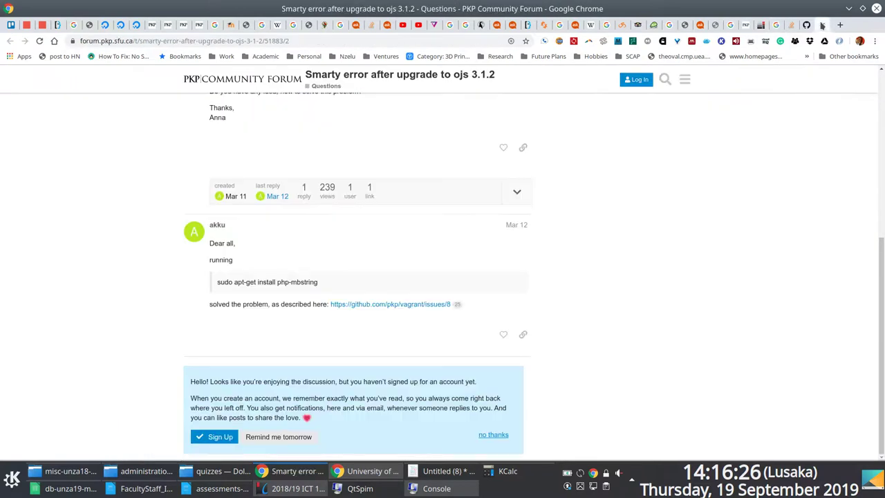
pyautogui.click(840, 26)
pyautogui.hotkey('ctrl', 'v')
pyautogui.press('Return')
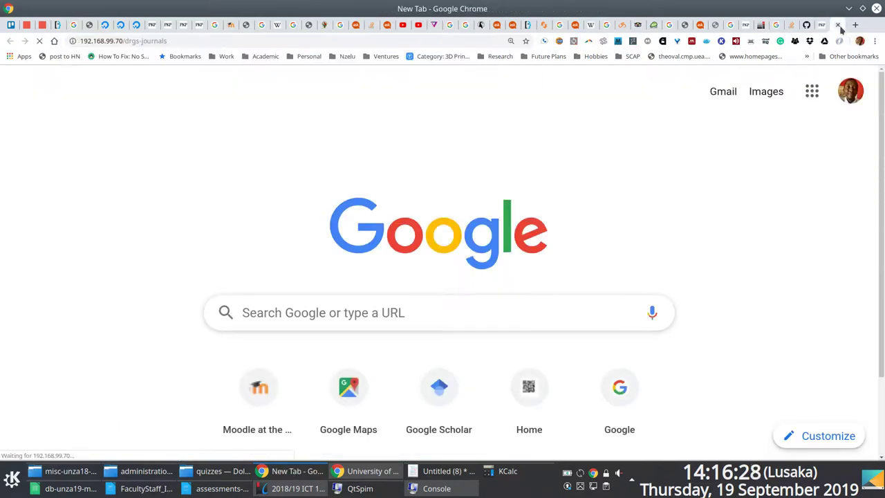
pyautogui.press('F12')
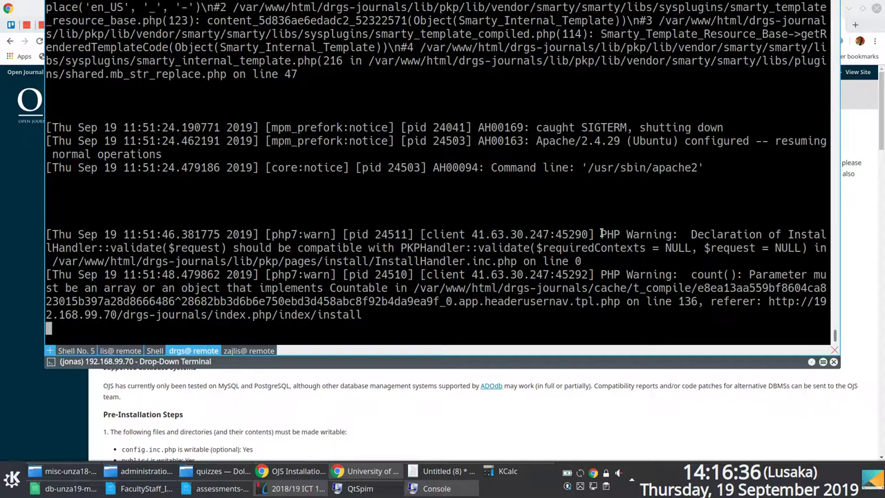
# Select the two PHP warning lines in the Apache log, then retract the terminal.
pyautogui.tripleClick(602, 234)
pyautogui.moveTo(602, 233); pyautogui.dragTo(415, 315)
pyautogui.click(412, 230)
pyautogui.press('F12')
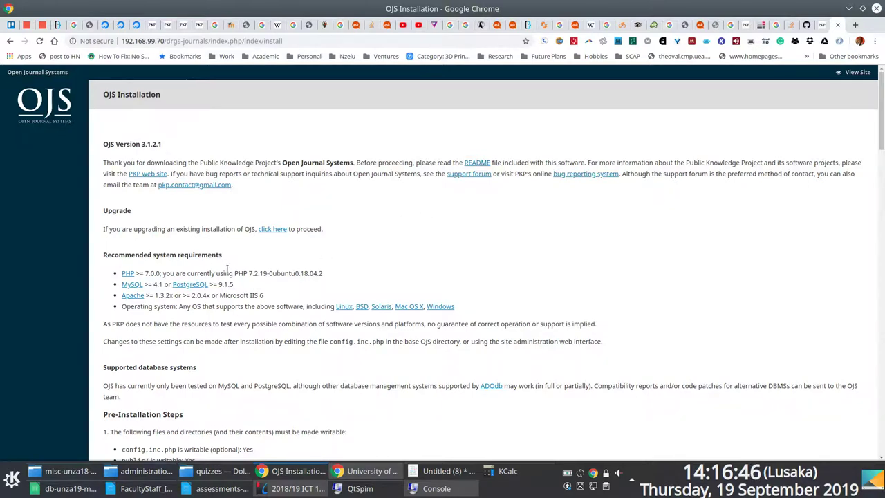
# Enter the administrator username and password in the Administrator Account section.
pyautogui.scroll(-3, 387, 299)
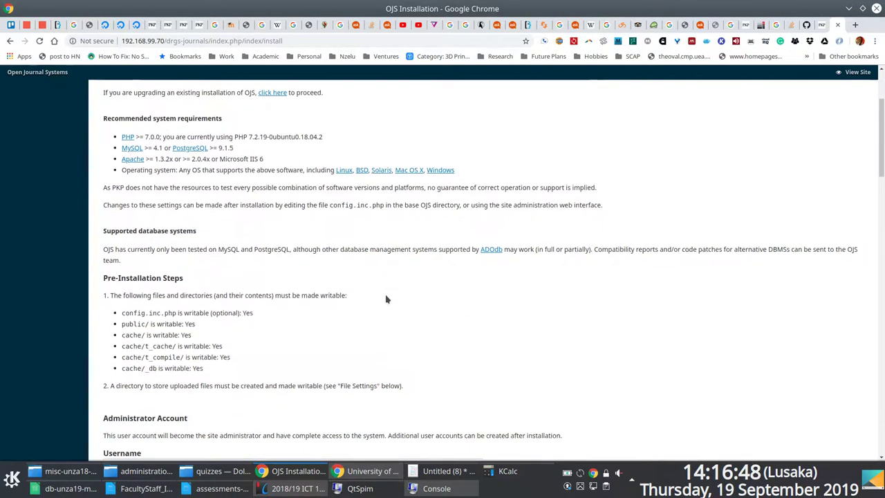
pyautogui.scroll(-2, 387, 299)
pyautogui.scroll(-2, 881, 183)
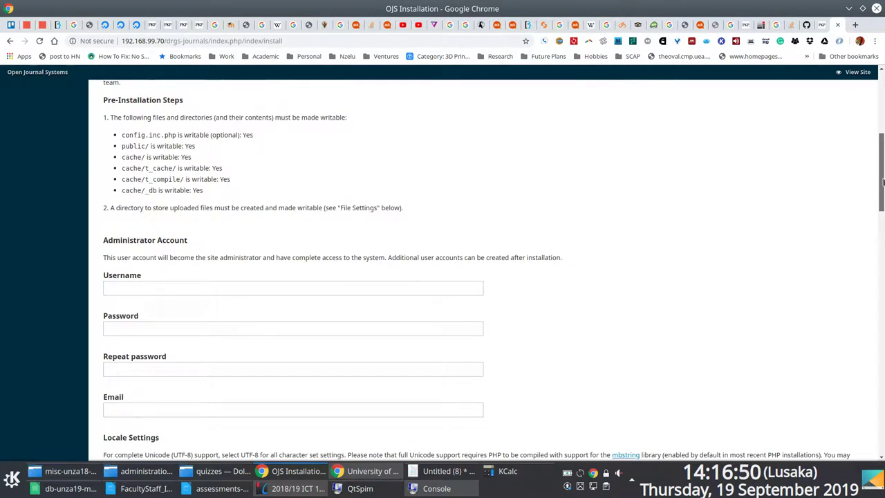
pyautogui.scroll(4, 883, 181)
pyautogui.scroll(-5, 717, 219)
pyautogui.click(185, 197)
pyautogui.write('lightonphiri')
pyautogui.press('Tab')
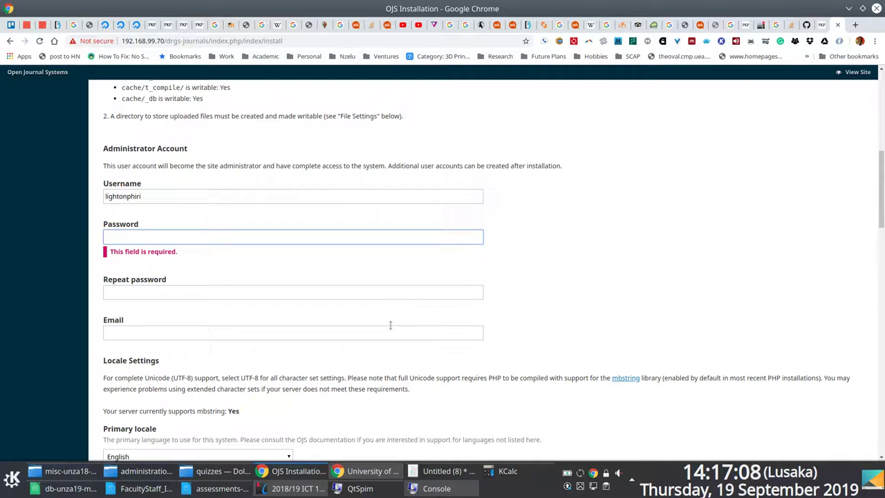
pyautogui.write('••')
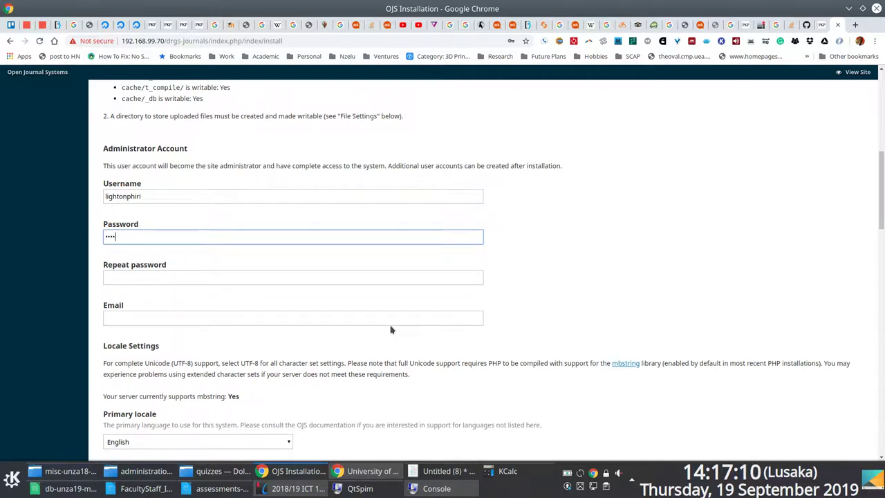
pyautogui.write('•••••••')
# Repeat the administrator password and enter the administrator's Gmail e-mail address.
pyautogui.press('Tab')
pyautogui.write('••••')
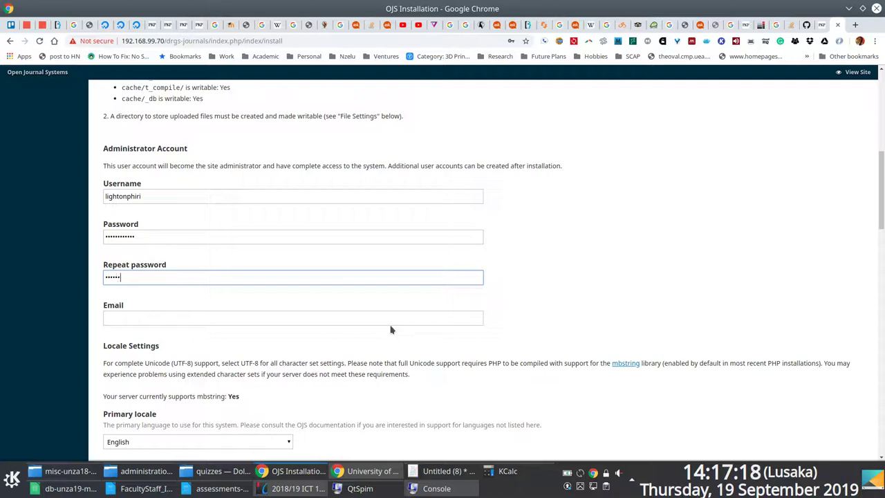
pyautogui.write('•••')
pyautogui.press('Tab')
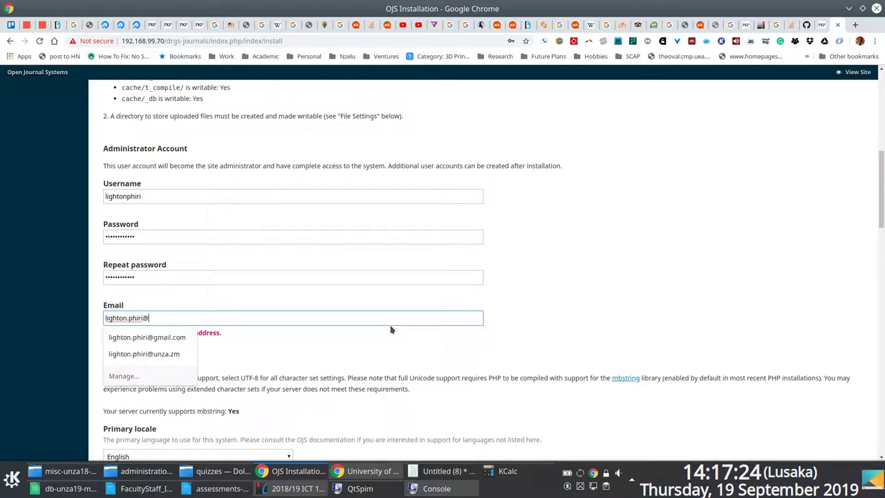
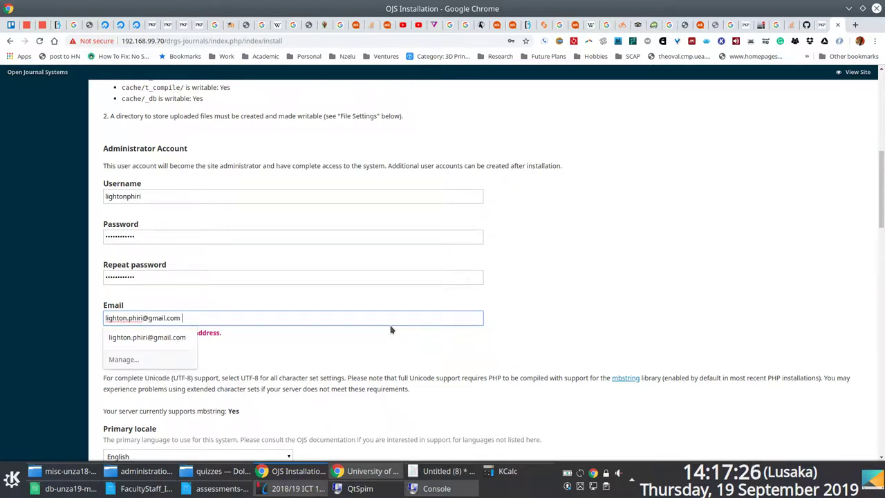
pyautogui.press('Tab')
# Keep Unicode (UTF-8) for the client, connection and database character sets.
pyautogui.scroll(-3, 391, 330)
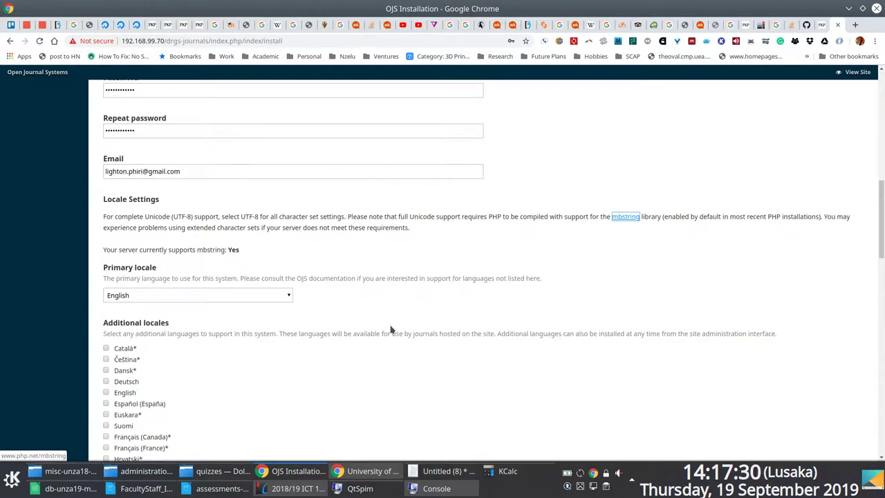
pyautogui.scroll(-6, 391, 330)
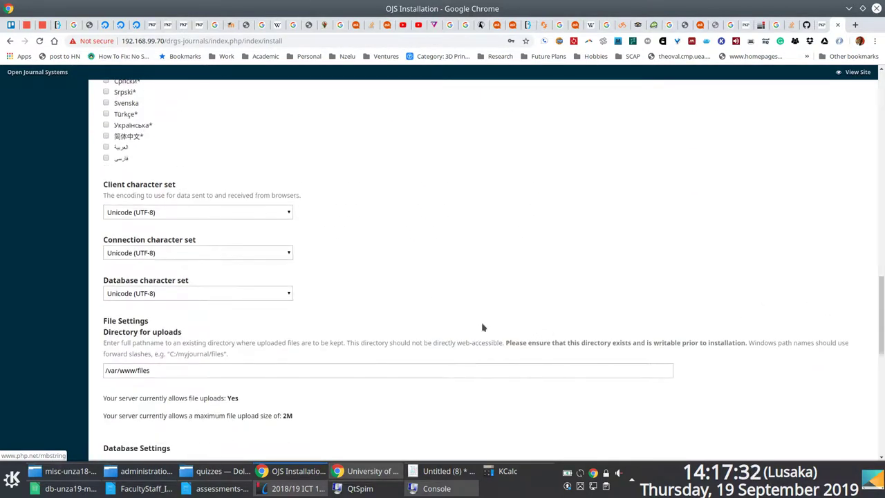
pyautogui.click(288, 214)
pyautogui.click(284, 215)
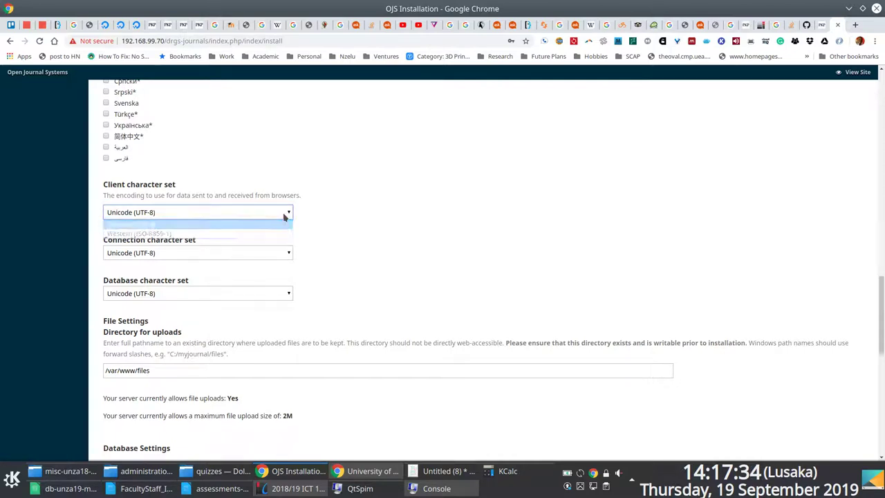
pyautogui.click(280, 257)
pyautogui.click(282, 258)
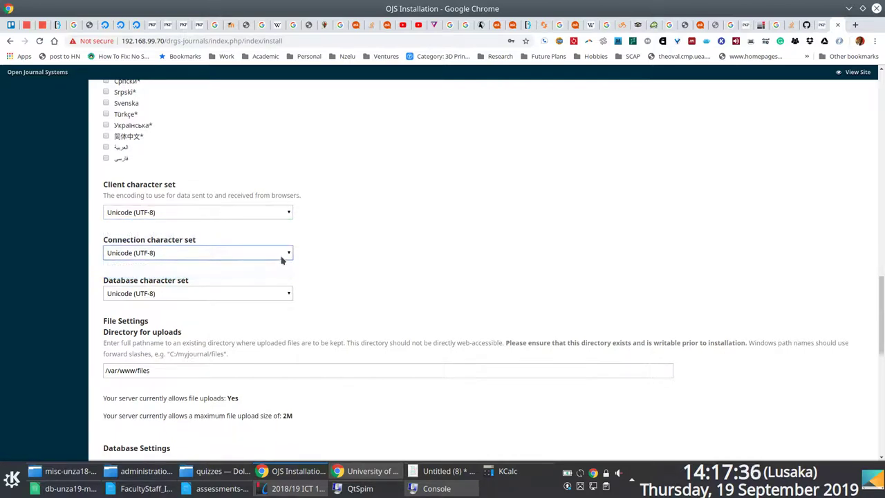
pyautogui.click(279, 214)
pyautogui.click(439, 215)
pyautogui.click(279, 293)
pyautogui.click(388, 270)
# Select the default uploads path, then list the folder in the other shell session and begin a cd into /var.
pyautogui.scroll(-3, 389, 270)
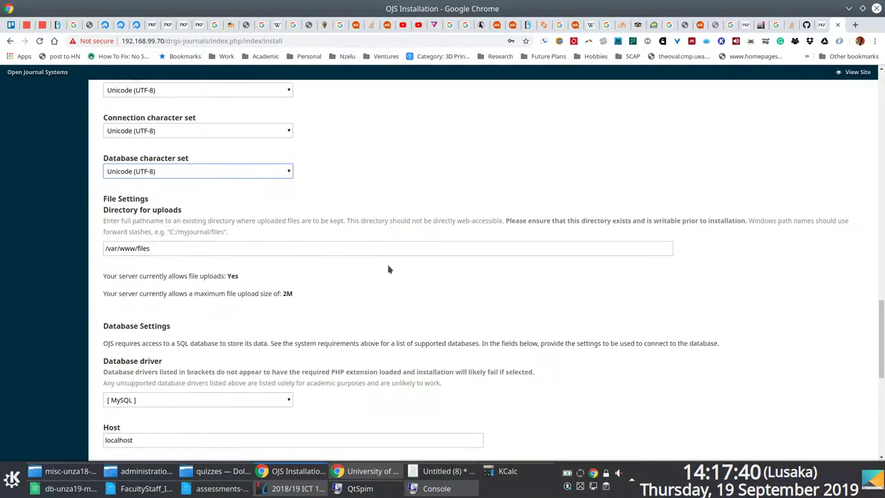
pyautogui.moveTo(204, 254); pyautogui.dragTo(105, 245)
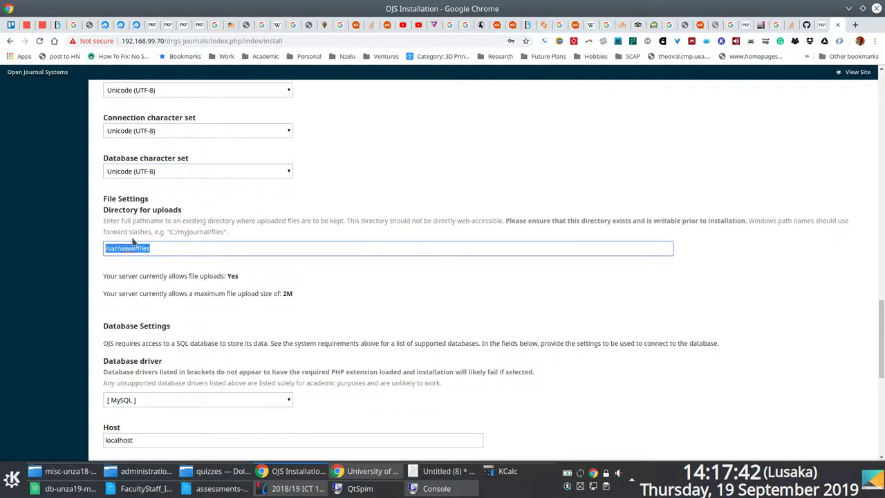
pyautogui.press('F12')
pyautogui.hotkey('shift', 'Left')
pyautogui.write('ls')
pyautogui.press('Return')
pyautogui.write('cd /var/')
pyautogui.write('h')
# Change into /var/www/html/drgs-journals-files and print its full path with pwd.
pyautogui.press('BackSpace')
pyautogui.write('www/html/')
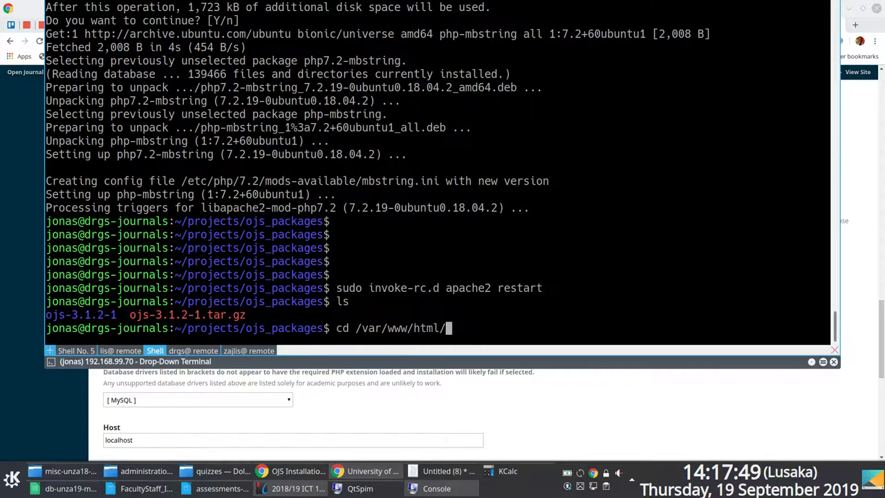
pyautogui.press('Return')
pyautogui.write('ls')
pyautogui.press('Return')
pyautogui.write('cd d')
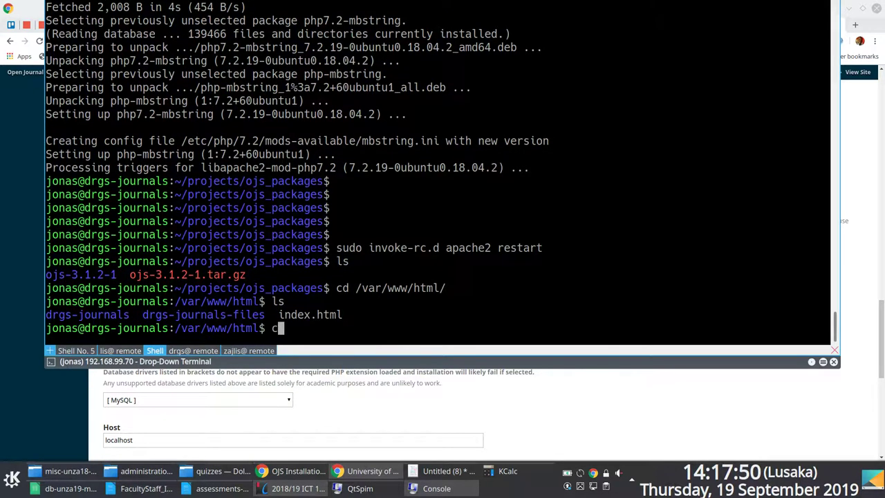
pyautogui.press('Tab')
pyautogui.write('-')
pyautogui.press('Tab')
pyautogui.press('Return')
pyautogui.write('pwd')
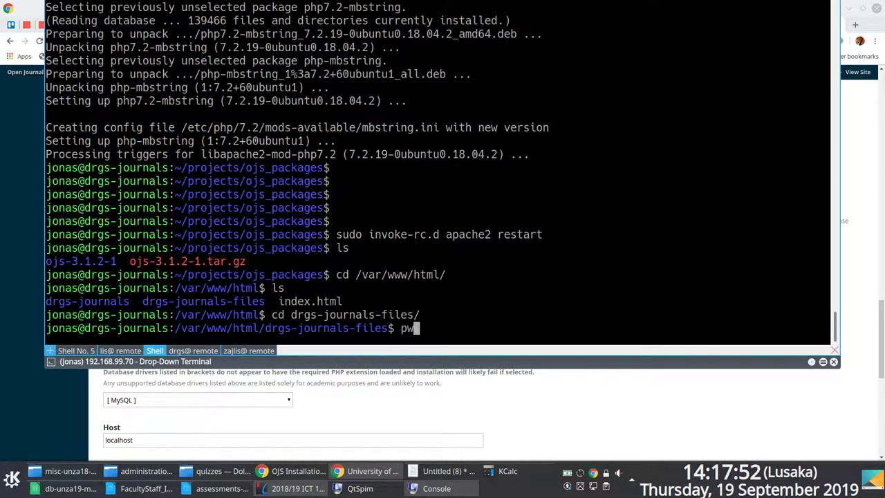
pyautogui.press('Return')
# Copy the printed /var/www/html/drgs-journals-files path and hide the terminal.
pyautogui.doubleClick(208, 314)
pyautogui.rightClick(208, 312)
pyautogui.click(216, 317)
pyautogui.press('F12')
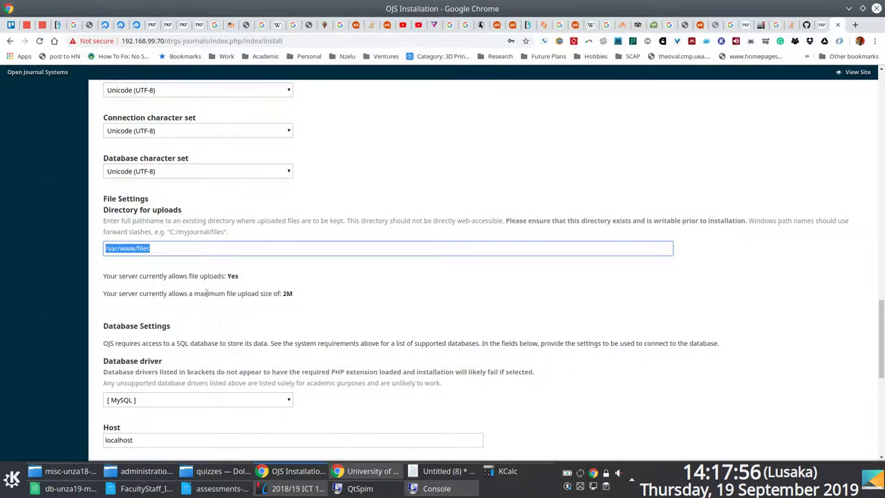
# Replace the uploads directory with the copied /var/www/html/drgs-journals-files path.
pyautogui.click(197, 248)
pyautogui.hotkey('ctrl', 'a')
pyautogui.hotkey('ctrl', 'v')
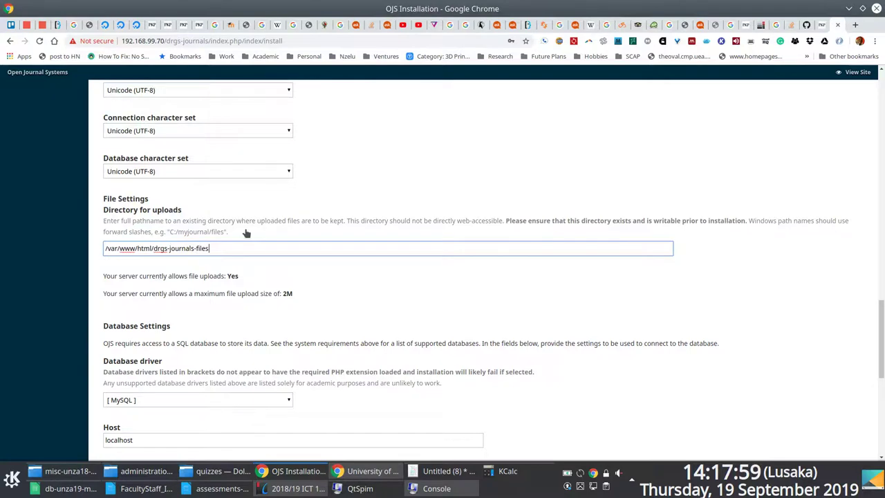
pyautogui.scroll(-1, 273, 231)
pyautogui.scroll(-2, 273, 225)
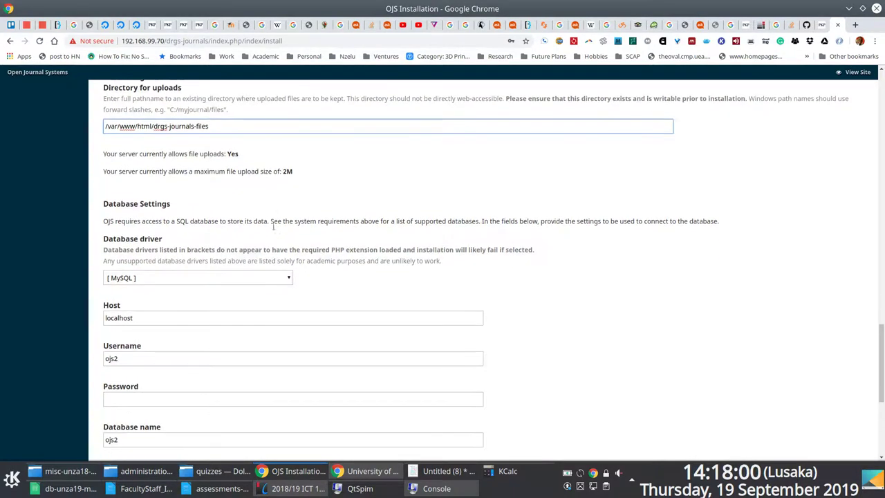
pyautogui.scroll(-2, 273, 228)
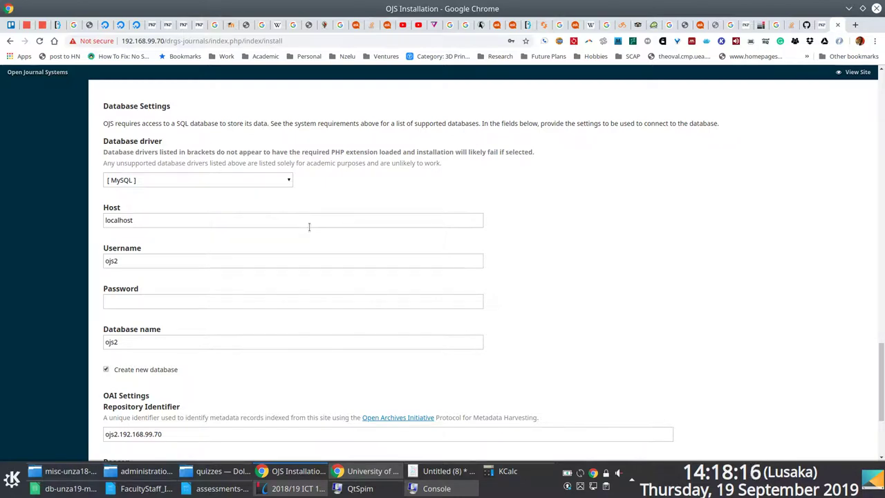
pyautogui.scroll(-2, 309, 227)
# Try changing the database username to root, then restore it to ojs2.
pyautogui.click(132, 187)
pyautogui.hotkey('ctrl', 'a')
pyautogui.write('root')
pyautogui.press('Tab')
pyautogui.write('d')
pyautogui.hotkey('shift', 'Tab')
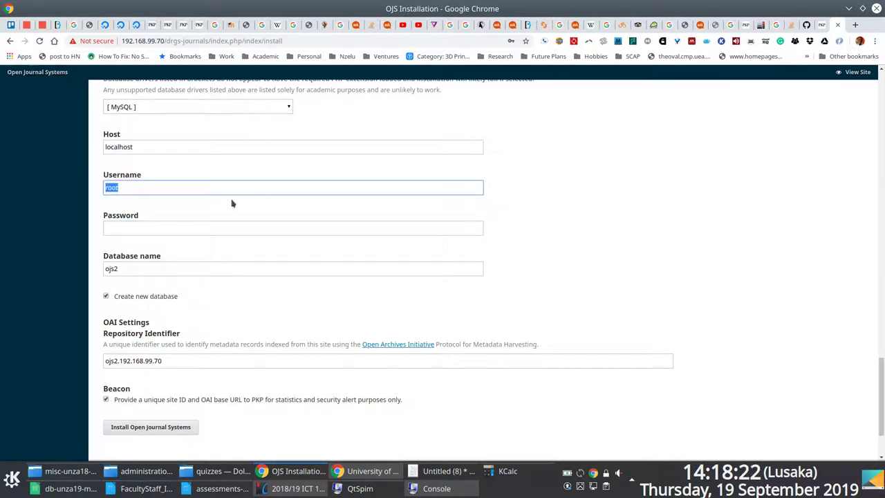
pyautogui.press('Tab')
pyautogui.write('d')
pyautogui.press('BackSpace')
pyautogui.hotkey('shift', 'Tab')
pyautogui.hotkey('ctrl', 'z')
pyautogui.scroll(-2, 221, 233)
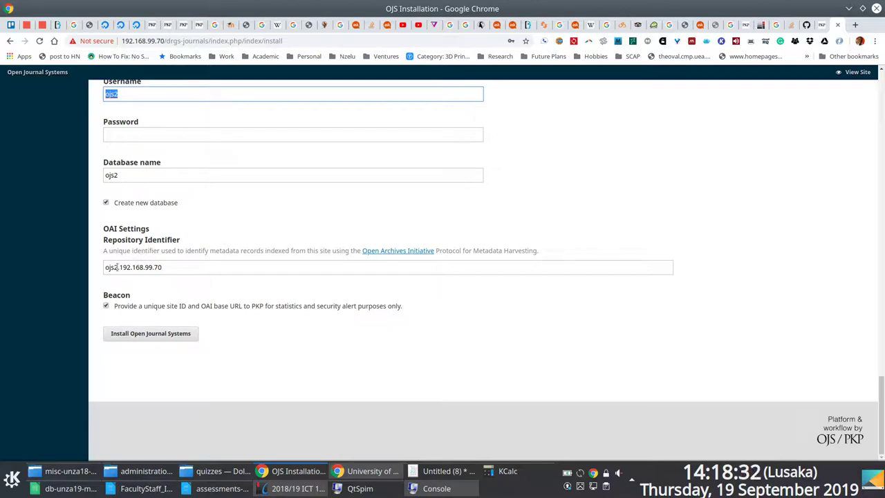
# Change the Repository Identifier to journals.drgs.unza.zm.
pyautogui.moveTo(117, 267); pyautogui.dragTo(86, 269)
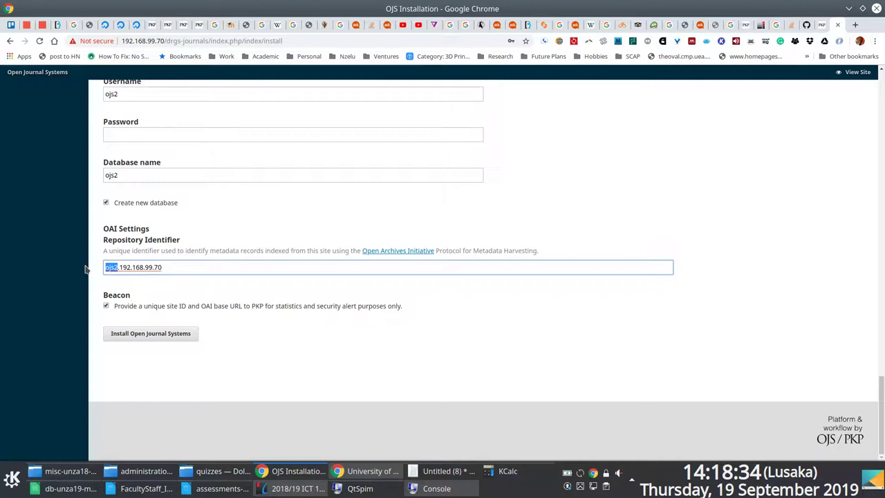
pyautogui.write('drgs')
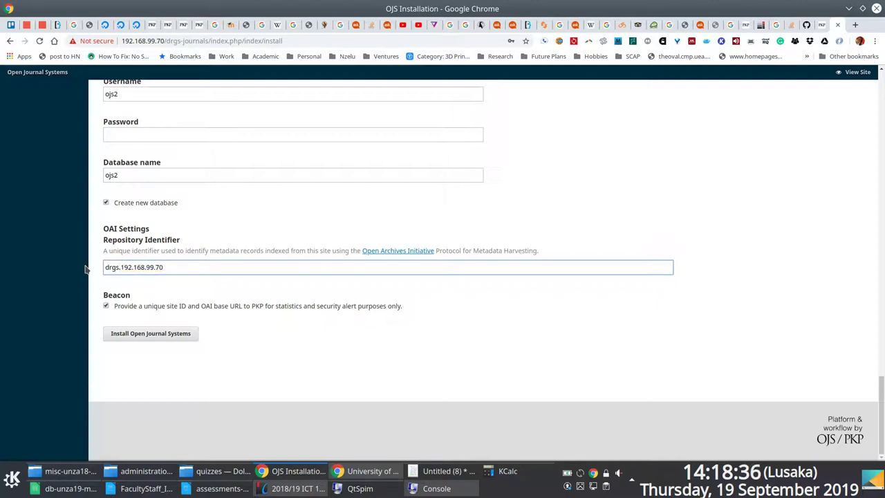
pyautogui.hotkey('shift', 'Right')
pyautogui.hotkey('shift', 'Right')
pyautogui.hotkey('shift', 'Right')
pyautogui.hotkey('shift', 'Right')
pyautogui.hotkey('shift', 'Right')
pyautogui.hotkey('shift', 'Right')
pyautogui.hotkey('shift', 'Right')
pyautogui.hotkey('shift', 'Right')
pyautogui.hotkey('shift', 'Right')
pyautogui.hotkey('shift', 'Right')
pyautogui.hotkey('shift', 'Right')
pyautogui.hotkey('shift', 'Right')
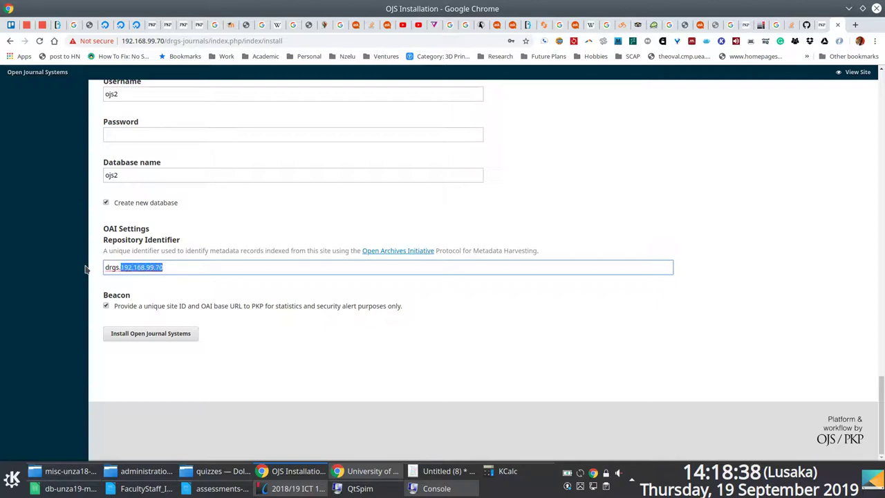
pyautogui.write('unza.zm')
pyautogui.hotkey('ctrl', 'z')
pyautogui.write('unza.zm')
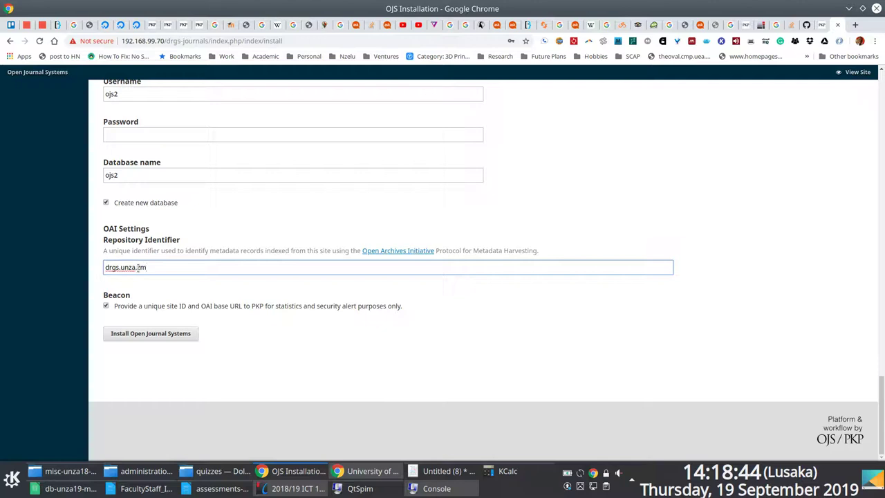
pyautogui.click(107, 269)
pyautogui.write('journals.')
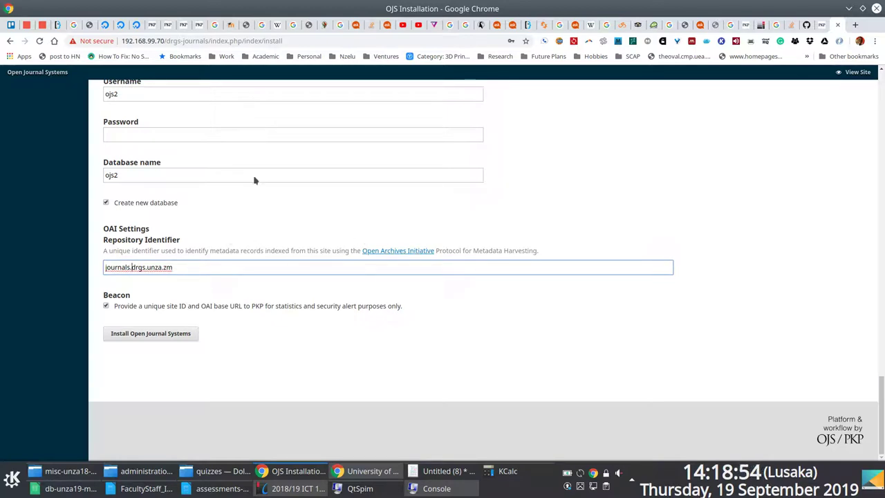
pyautogui.scroll(3, 251, 346)
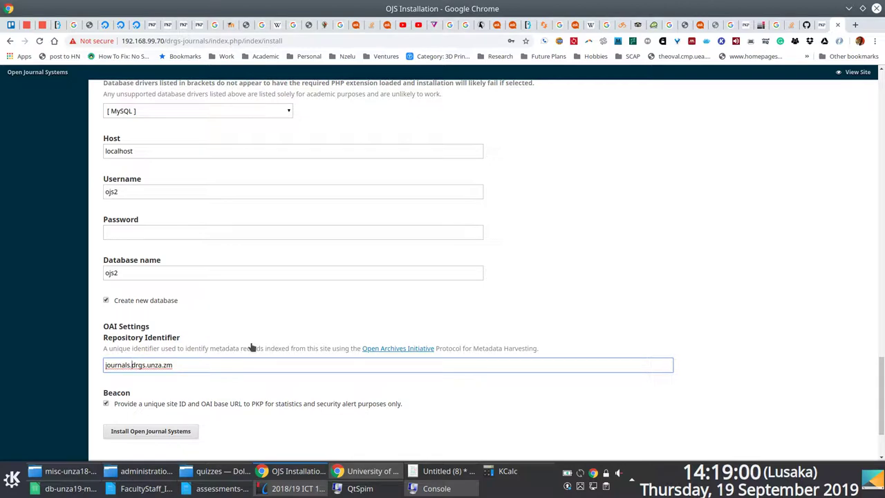
pyautogui.scroll(2, 251, 346)
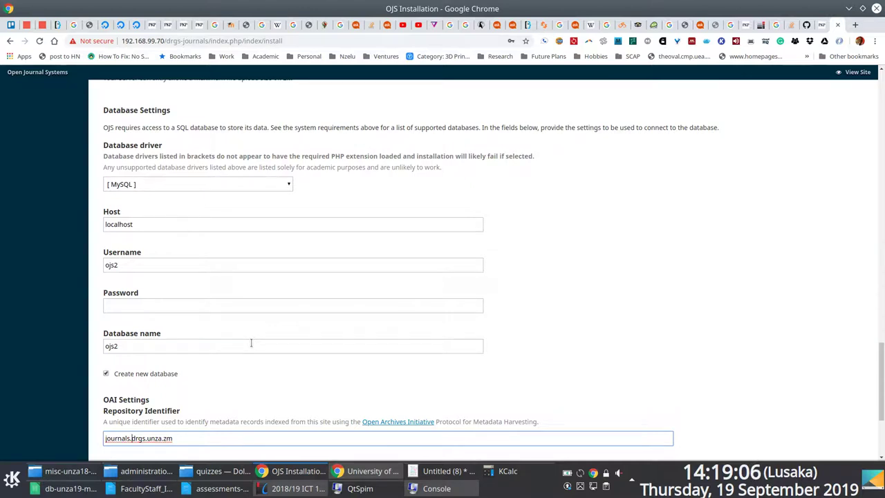
# Keep MySQL as the database driver and bring up the Kate note holding the PHP fatal error.
pyautogui.click(291, 189)
pyautogui.click(296, 197)
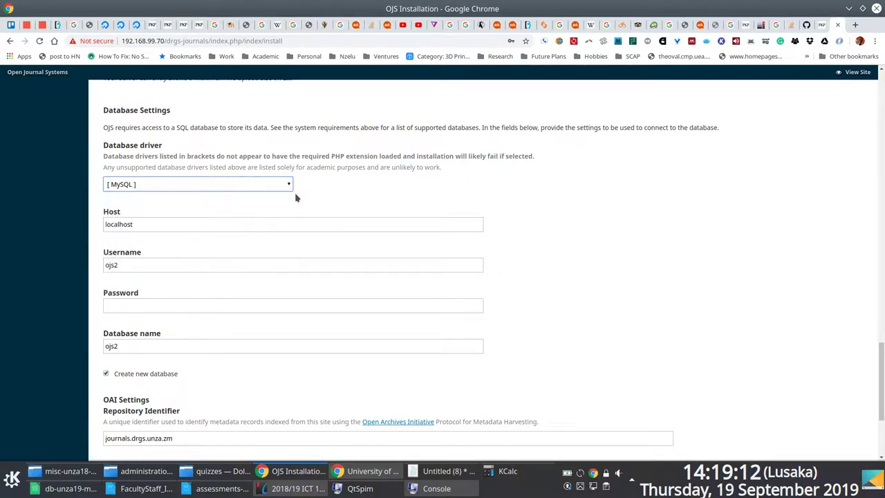
pyautogui.scroll(3, 295, 198)
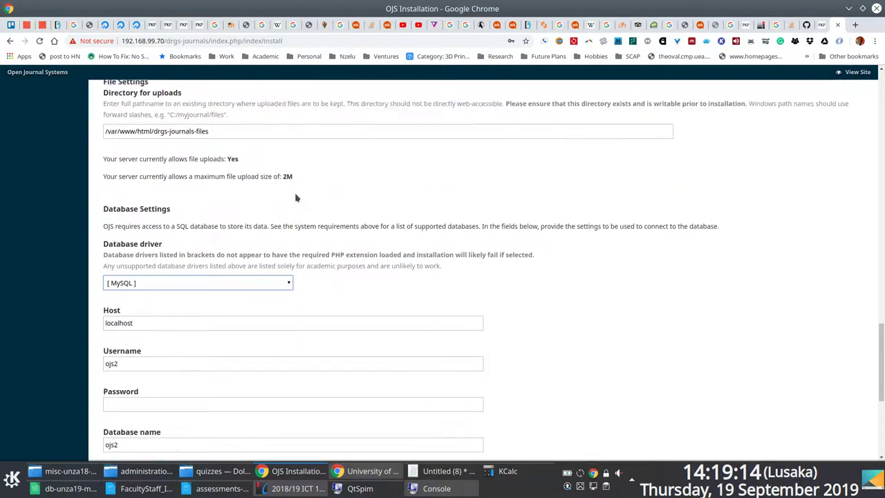
pyautogui.scroll(3, 295, 198)
pyautogui.scroll(-1, 296, 196)
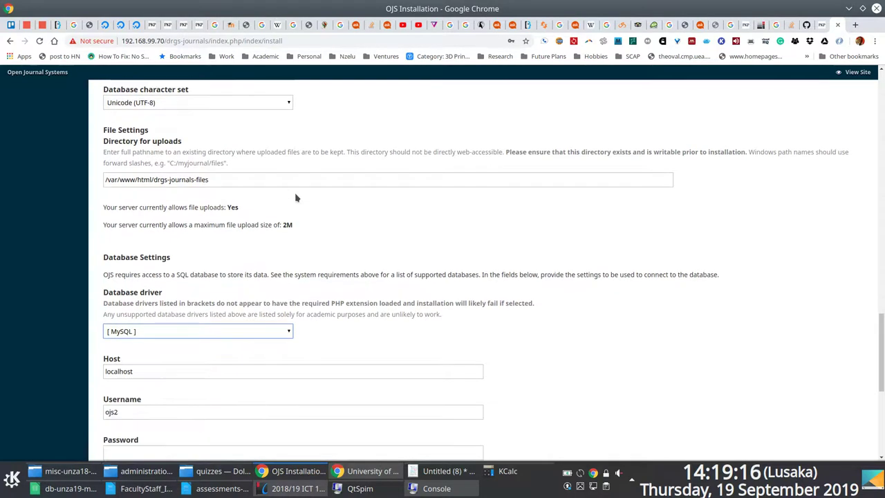
pyautogui.scroll(-7, 295, 194)
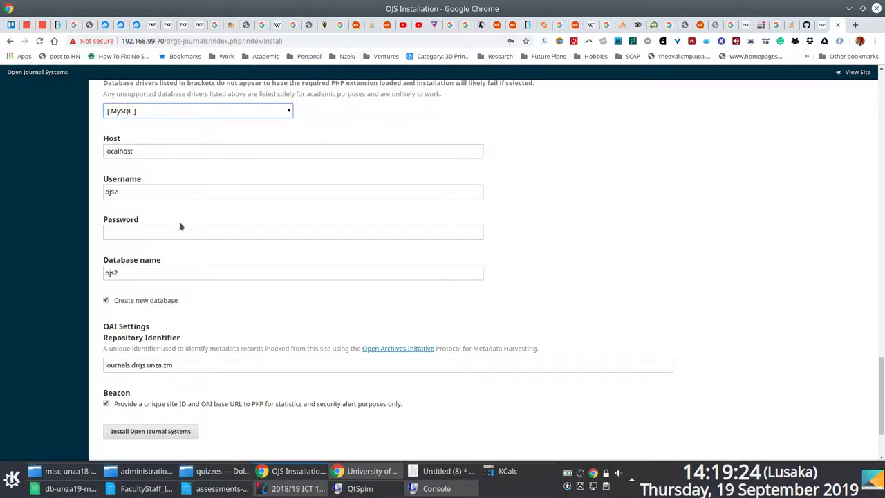
pyautogui.click(449, 476)
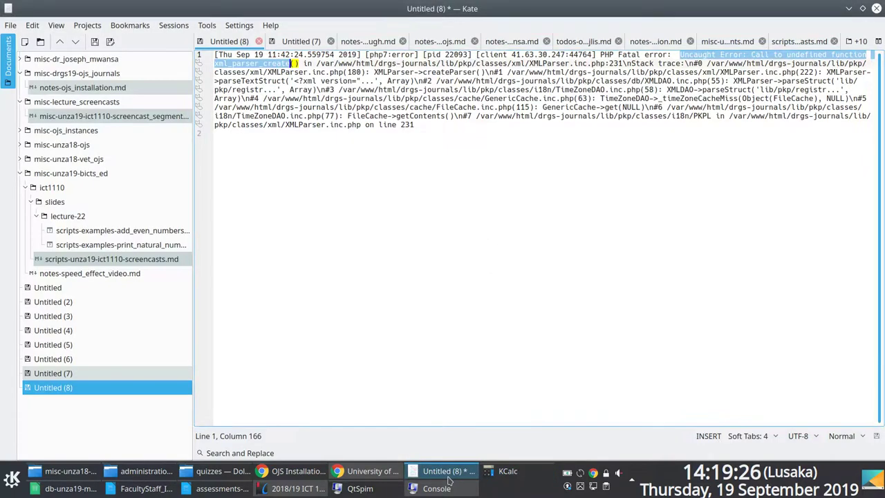
# Add blank lines under the xml_parser_create() error in Untitled (8), then return to the installer's database fields.
pyautogui.click(484, 164)
pyautogui.press('Return')
pyautogui.press('Return')
pyautogui.press('Return')
pyautogui.press('Return')
pyautogui.press('Return')
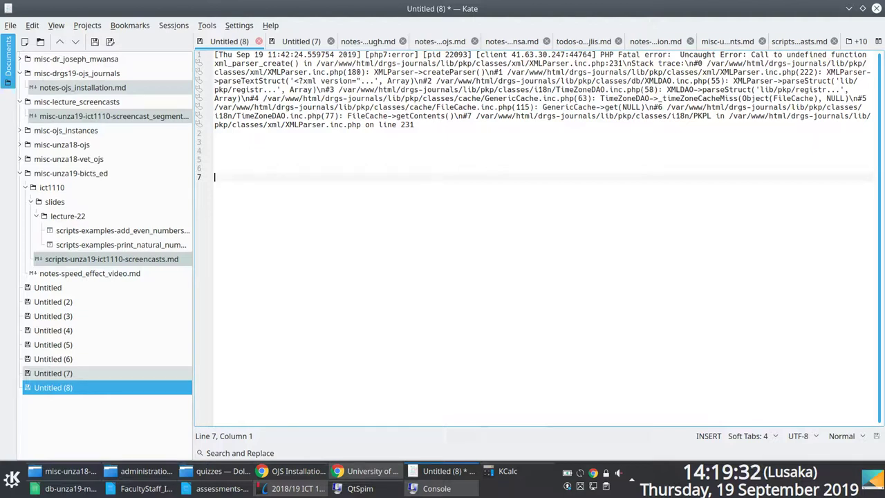
pyautogui.hotkey('alt', 'Tab')
pyautogui.click(155, 152)
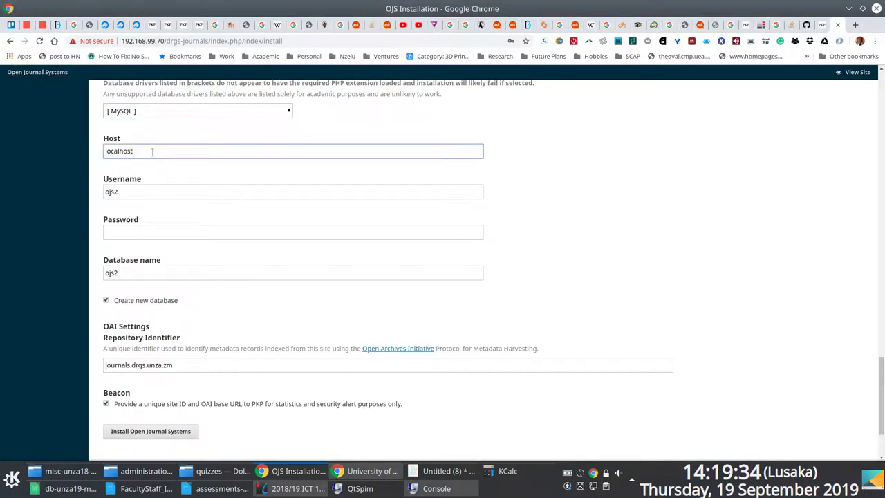
# Set the database username to root and the database name to ojsdrgs.
pyautogui.doubleClick(114, 192)
pyautogui.write('t')
pyautogui.press('Tab')
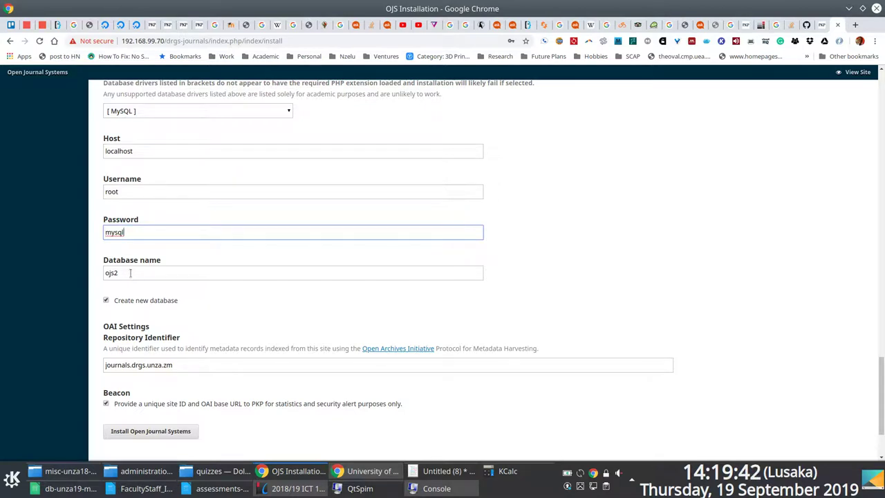
pyautogui.press('Tab')
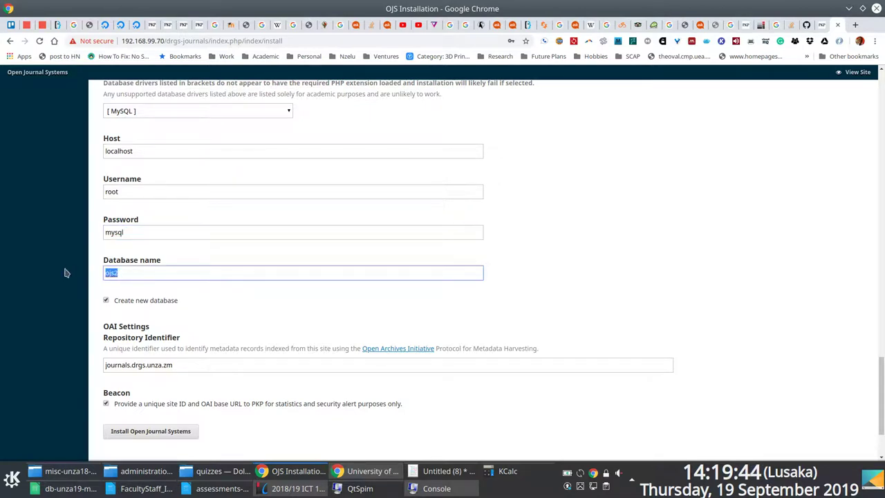
pyautogui.write('ojsdrgs')
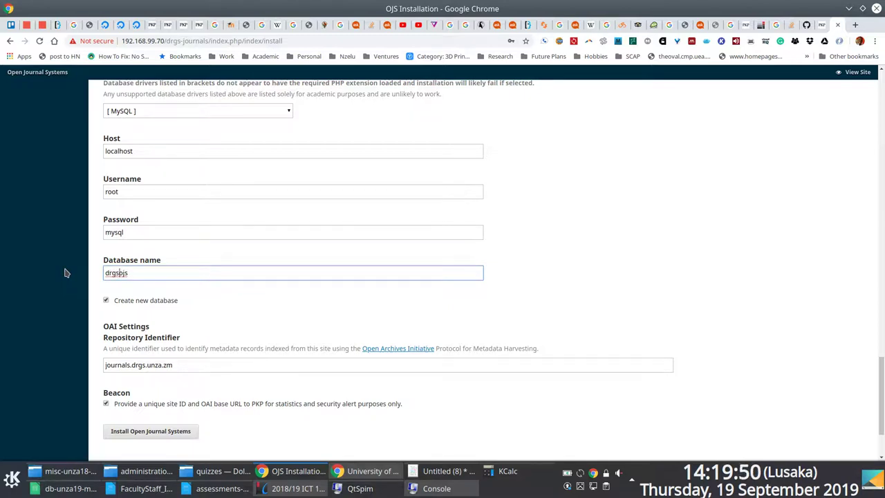
pyautogui.hotkey('shift', 'Left')
pyautogui.hotkey('shift', 'Left')
pyautogui.hotkey('shift', 'Left')
pyautogui.press('End')
pyautogui.write('-dr')
pyautogui.hotkey('ctrl', 'Left')
pyautogui.press('BackSpace')
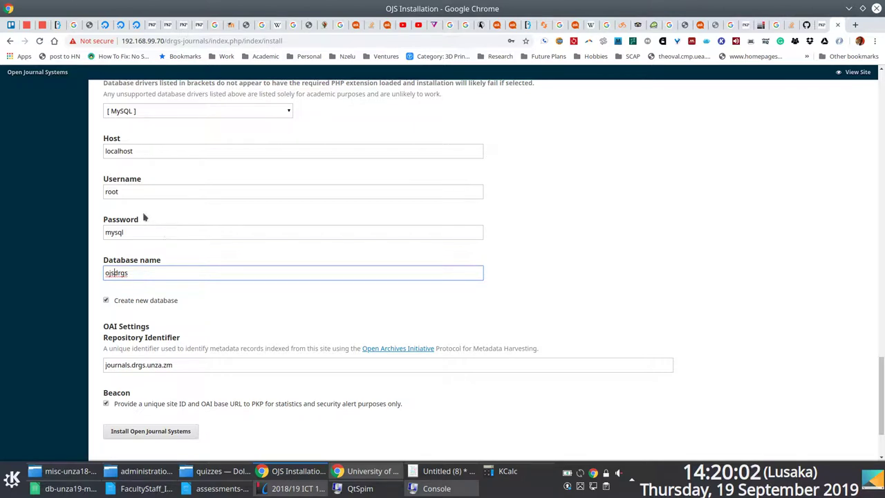
# Review the form and launch the Open Journal Systems installation.
pyautogui.scroll(5, 182, 221)
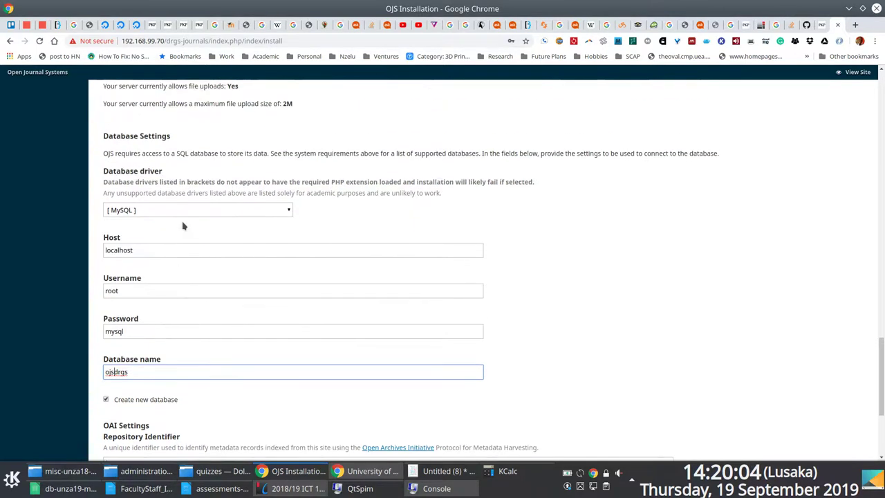
pyautogui.moveTo(882, 332); pyautogui.dragTo(848, 252)
pyautogui.scroll(-15, 847, 262)
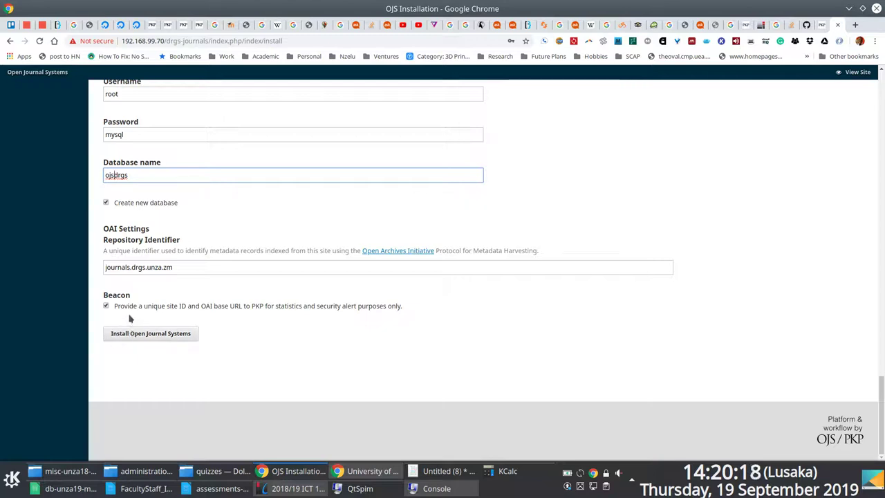
pyautogui.click(107, 307)
pyautogui.click(161, 342)
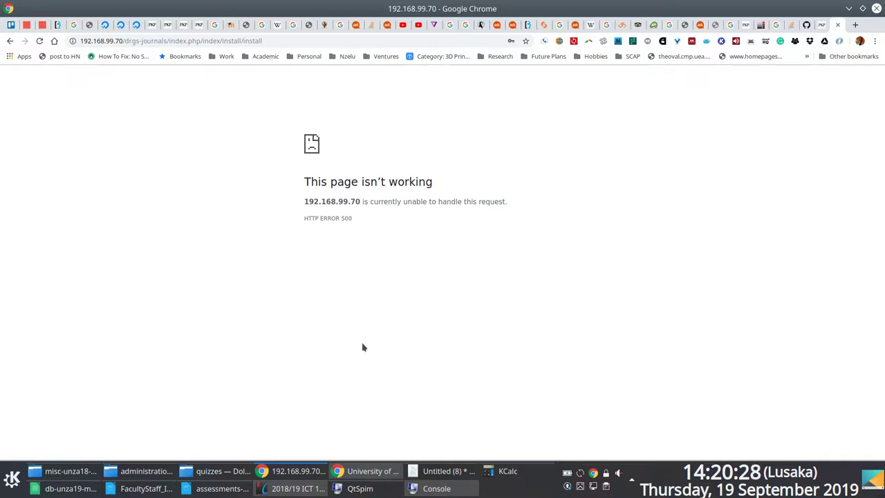
# Read the mysql_connect() fatal error in the remote log, then find the mistyped 'msyql' command not installed.
pyautogui.press('F12')
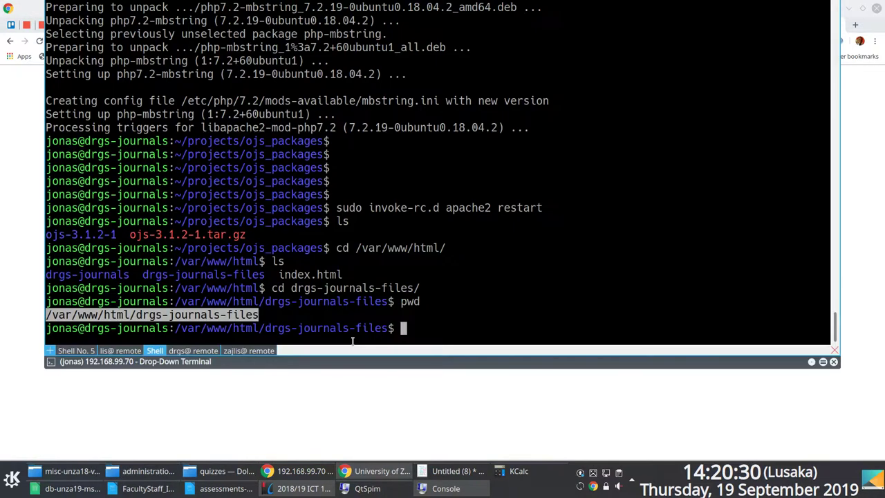
pyautogui.hotkey('shift', 'Right')
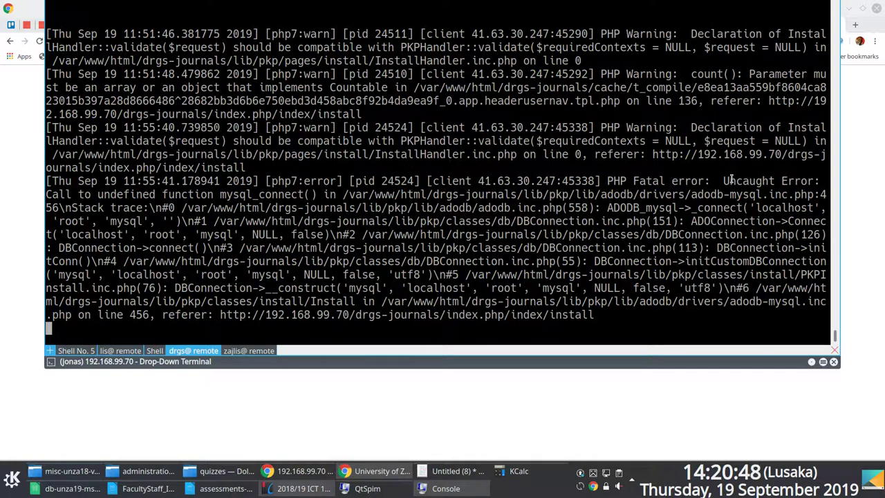
pyautogui.hotkey('shift', 'Left')
pyautogui.write('msyql')
pyautogui.press('Return')
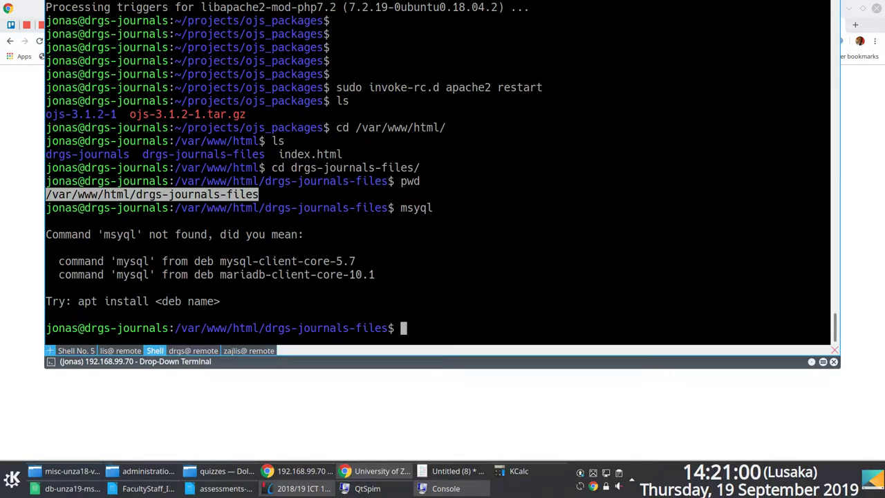
pyautogui.press('F12')
# Open notes-ojs_installation.md in Kate, then try 'mysql' and 'mysql -u root' in the terminal.
pyautogui.click(453, 471)
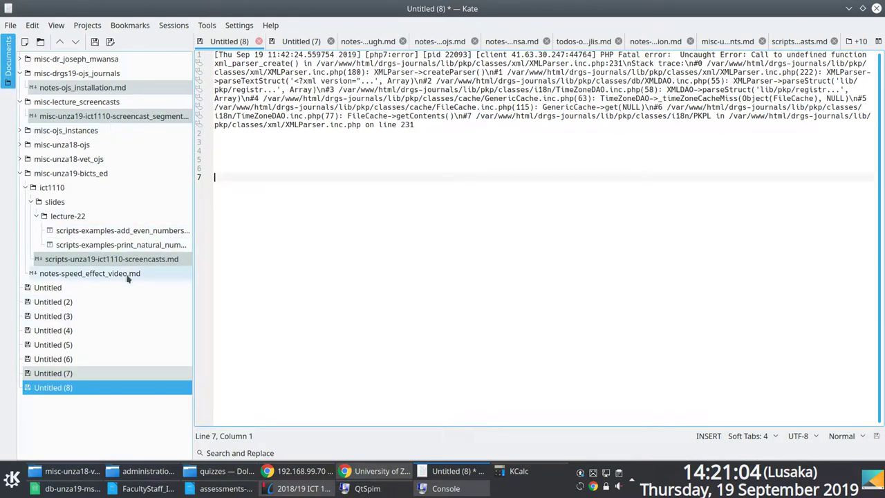
pyautogui.click(122, 89)
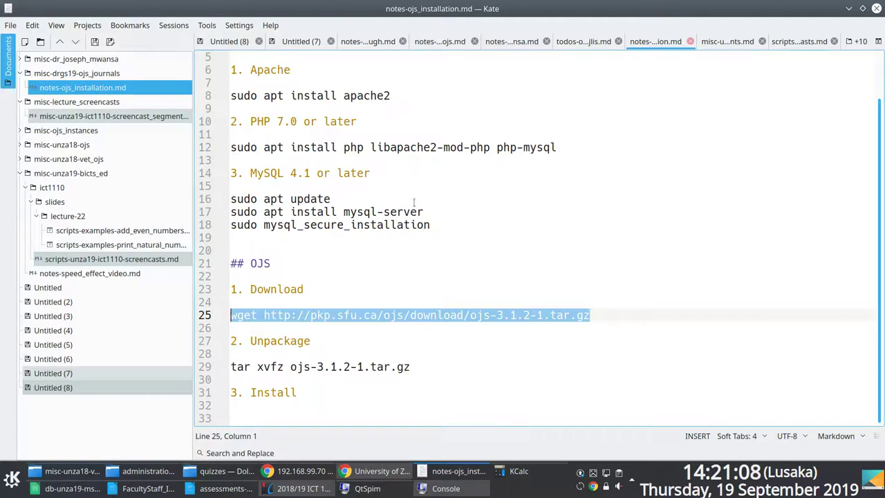
pyautogui.press('F12')
pyautogui.write('mysql')
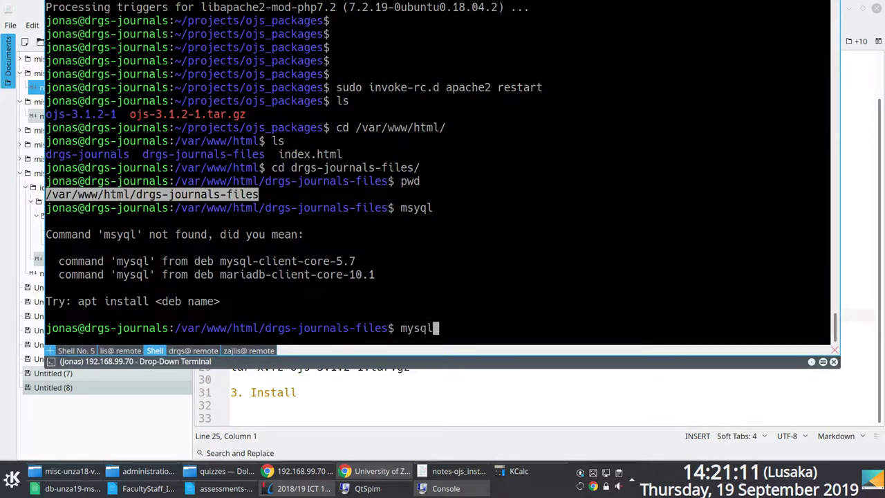
pyautogui.press('Return')
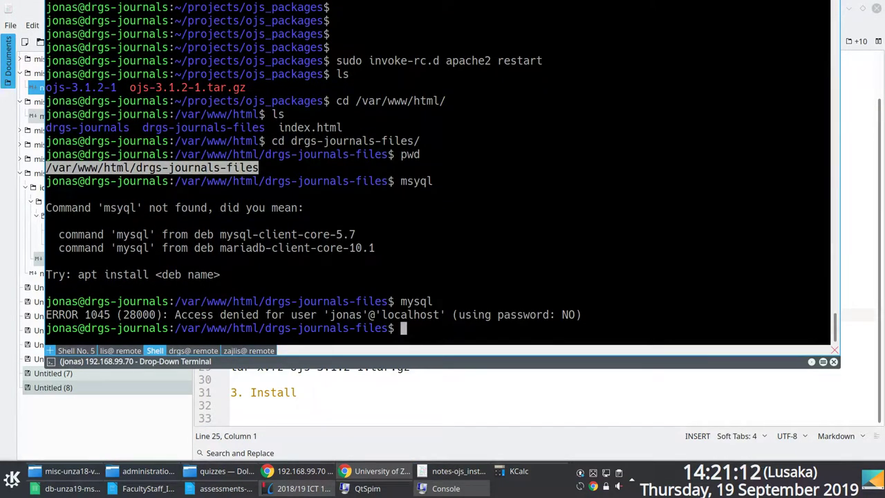
pyautogui.press('Up')
pyautogui.write('-u')
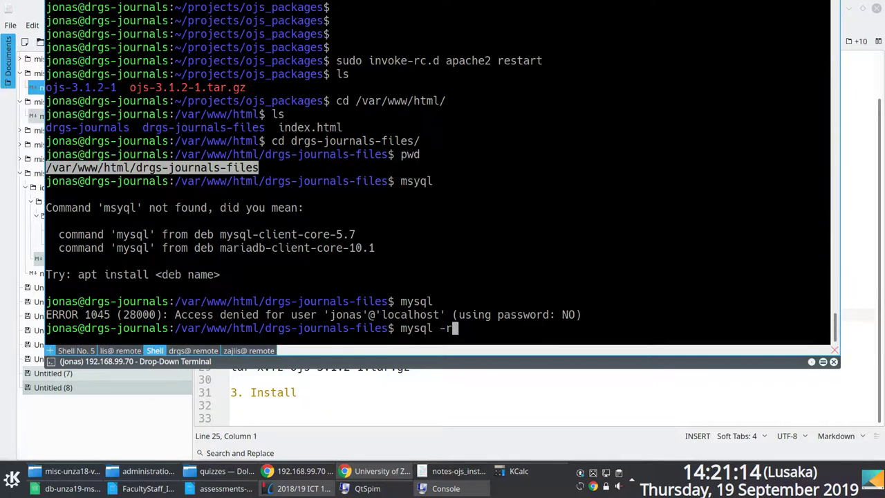
pyautogui.write(' root')
pyautogui.press('Return')
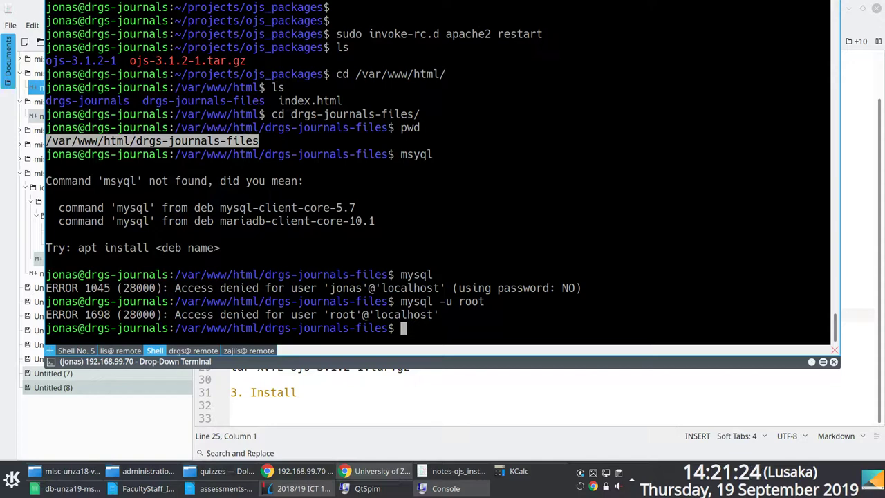
# Copy the ERROR 1698 access-denied message and return to the install page in Chrome.
pyautogui.press('Up')
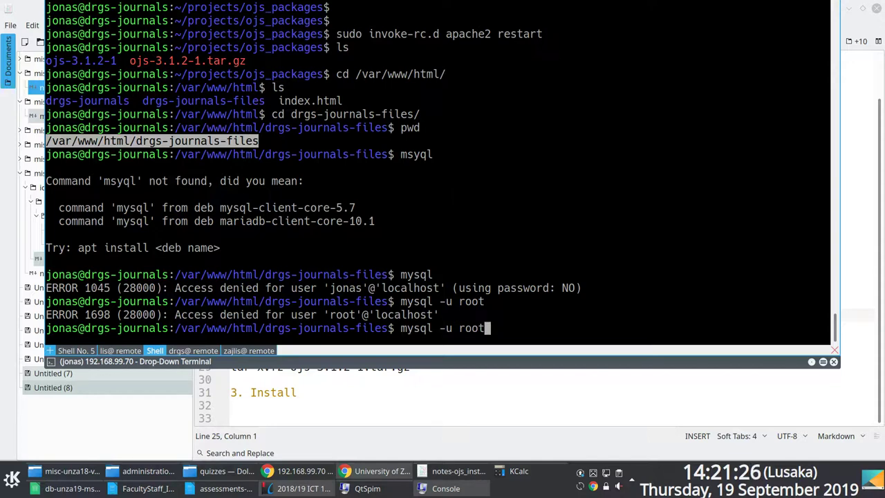
pyautogui.press('Down')
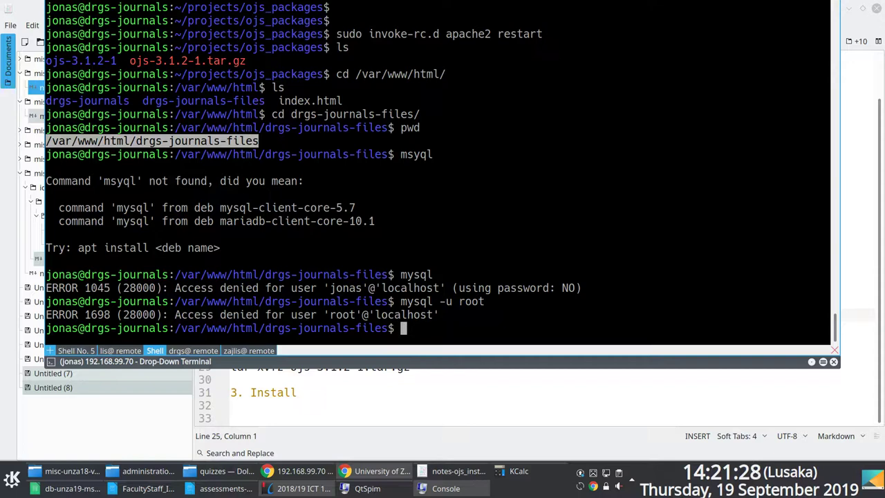
pyautogui.moveTo(318, 316); pyautogui.dragTo(18, 316)
pyautogui.rightClick(78, 309)
pyautogui.click(90, 318)
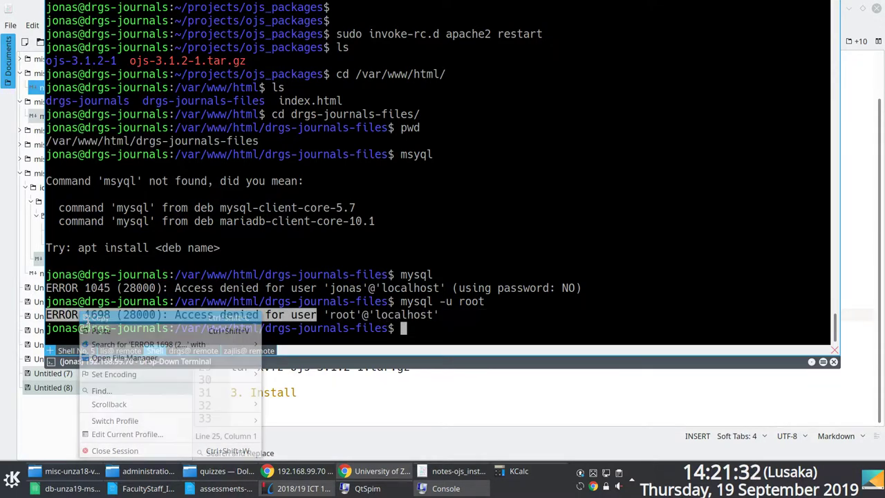
pyautogui.press('F12')
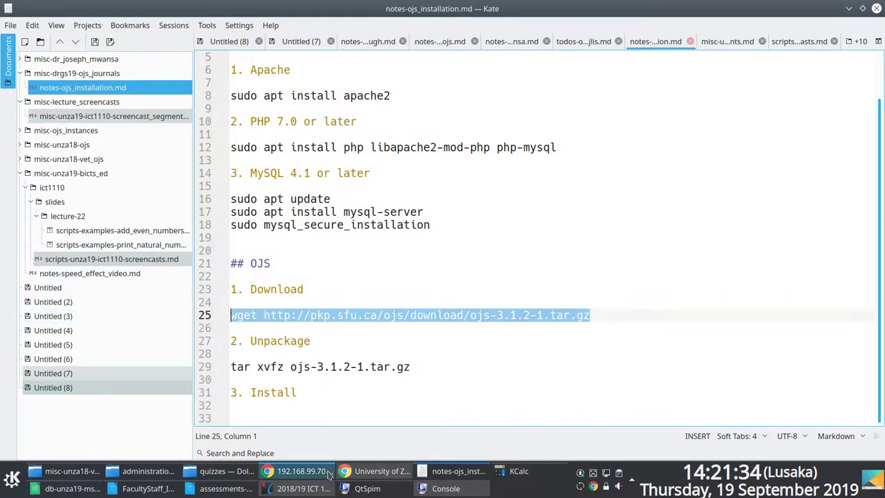
pyautogui.click(298, 471)
# Google the copied MySQL access-denied error and open the Stack Overflow answer about error 1698.
pyautogui.click(855, 26)
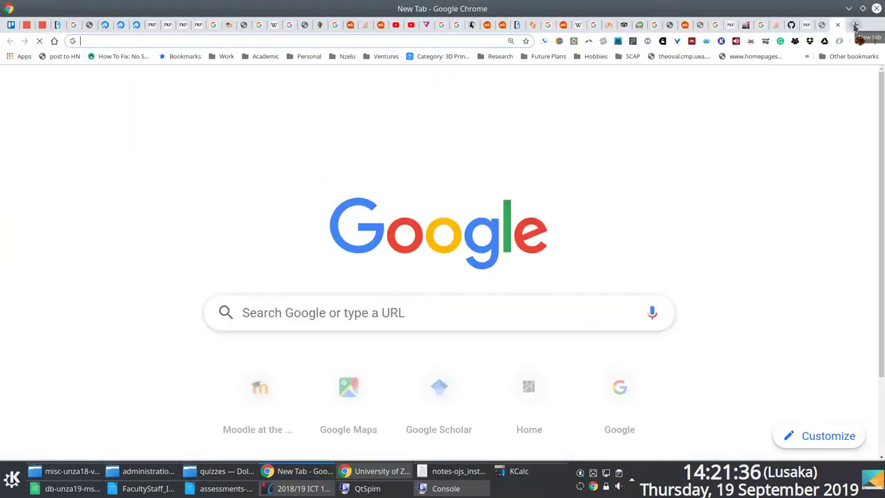
pyautogui.hotkey('ctrl', 'v')
pyautogui.press('Return')
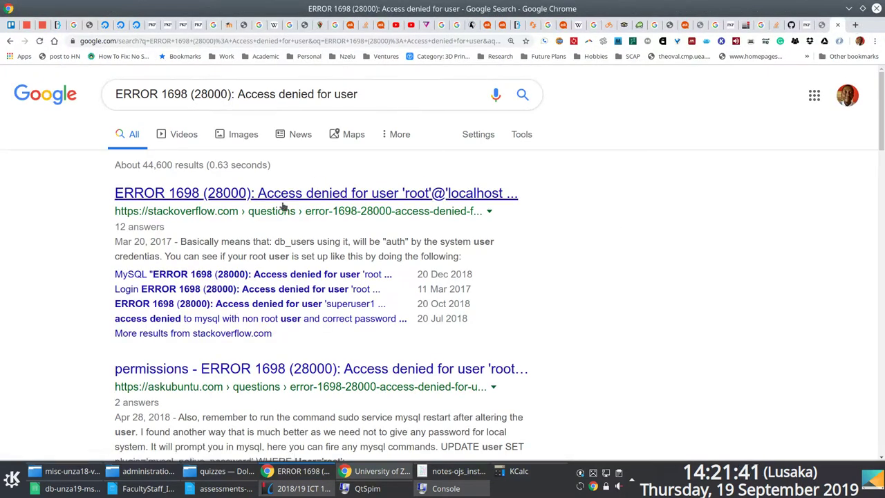
pyautogui.click(242, 192)
pyautogui.scroll(-10, 443, 277)
# Log in to MySQL as root with sudo mysql -u root in the drop-down terminal.
pyautogui.press('F12')
pyautogui.write('sudo mysql -u root')
pyautogui.press('Return')
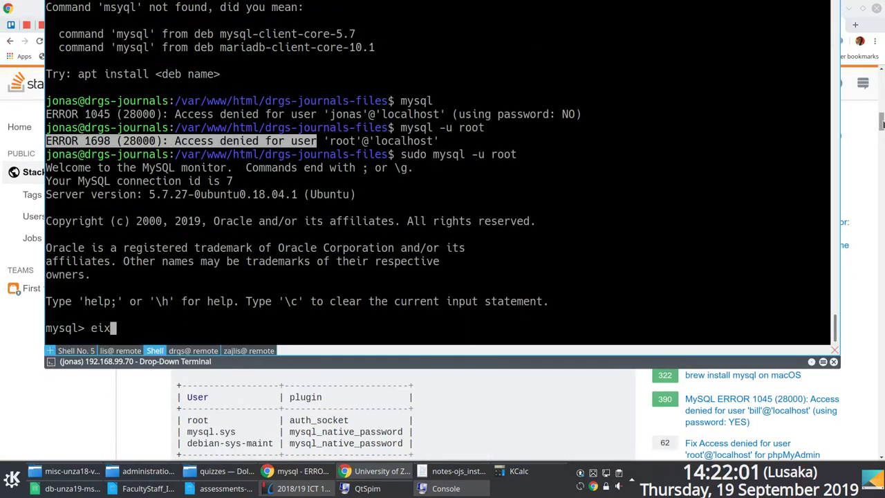
pyautogui.press('F12')
# Search 'ojs create database user' and read the Configure Your Database Information guide.
pyautogui.hotkey('ctrl', 't')
pyautogui.write('ojs create database user')
pyautogui.press('Return')
pyautogui.scroll(-3, 438, 208)
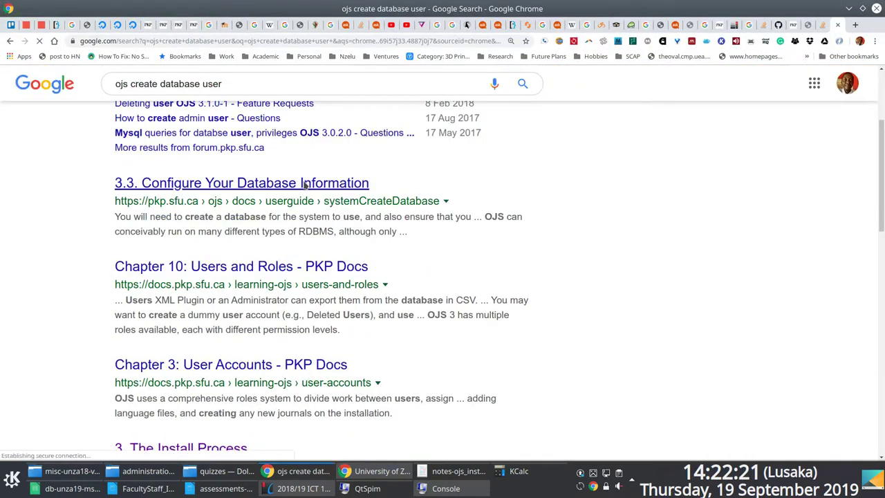
pyautogui.click(242, 180)
pyautogui.scroll(-1, 639, 220)
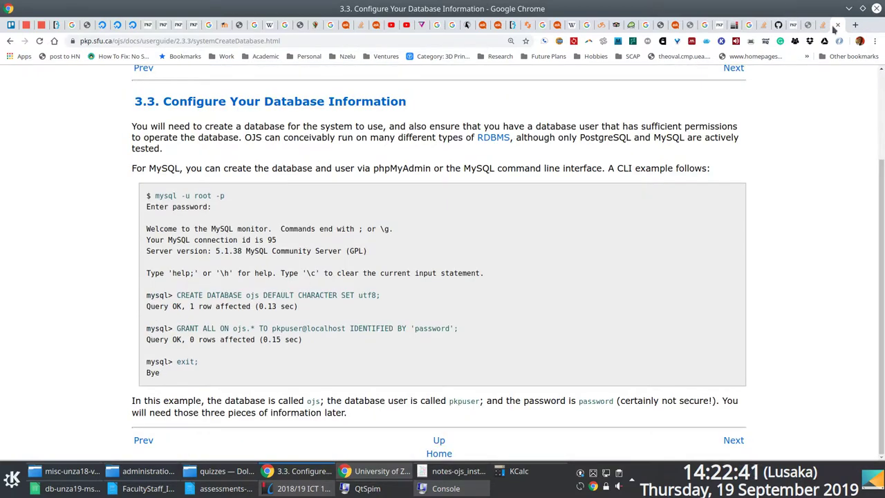
pyautogui.scroll(1, 442, 263)
pyautogui.scroll(-1, 443, 263)
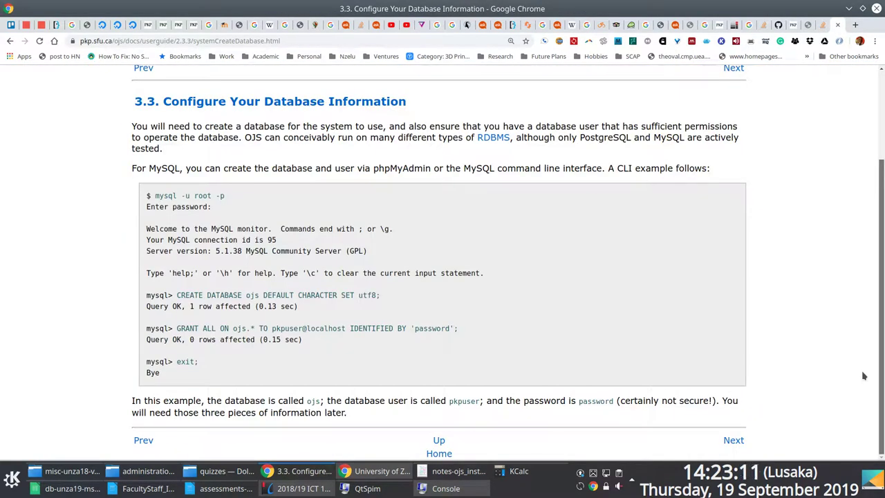
# Run sudo mysql_secure_installation, copied from the Stack Overflow answer, in the terminal.
pyautogui.click(823, 25)
pyautogui.moveTo(252, 156); pyautogui.dragTo(458, 155)
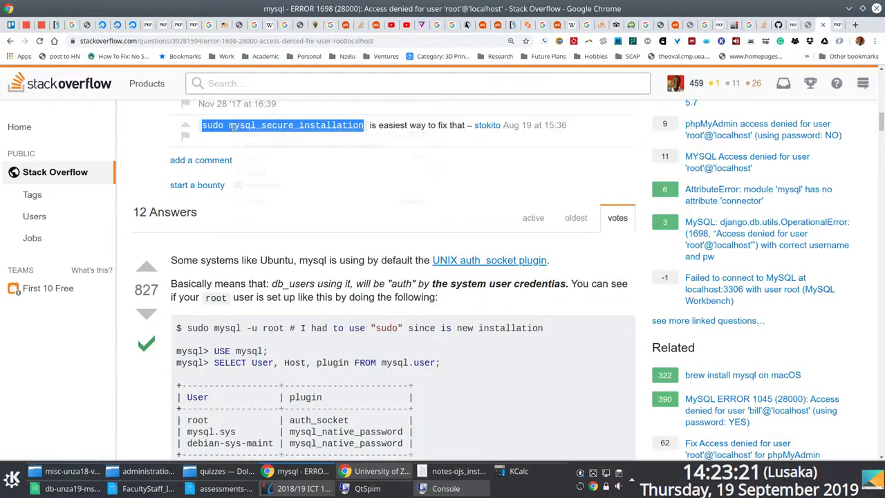
pyautogui.hotkey('ctrl', 'c')
pyautogui.press('F12')
pyautogui.hotkey('ctrl', 'shift', 'v')
pyautogui.press('Return')
# Answer the mysql_secure_installation prompts with n, y, n and n.
pyautogui.write('n')
pyautogui.press('Return')
pyautogui.press('Return')
pyautogui.press('Return')
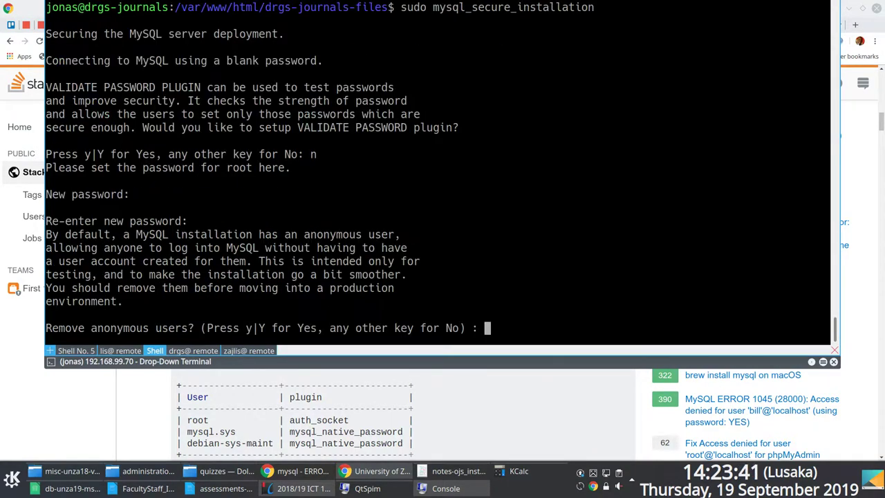
pyautogui.write('y')
pyautogui.press('Return')
pyautogui.write('n')
pyautogui.press('Return')
pyautogui.write('n')
pyautogui.press('Return')
pyautogui.press('F12')
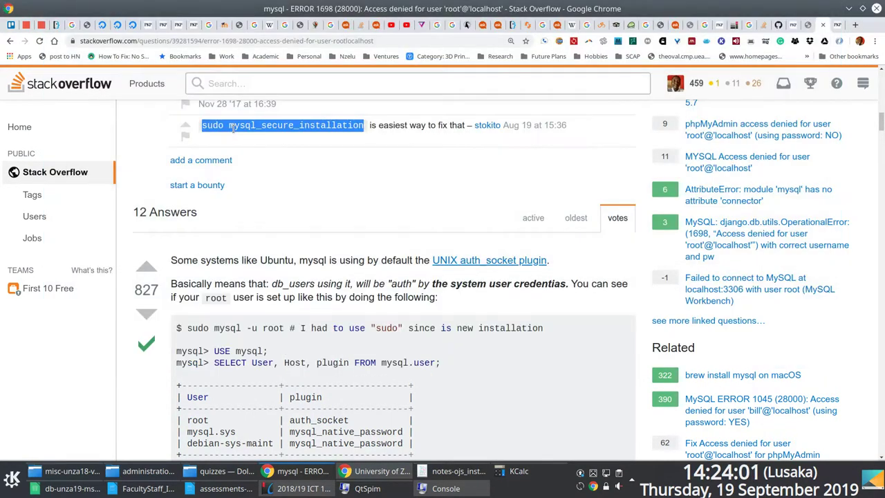
# Read further down the Stack Overflow answer, then return to the database configuration guide.
pyautogui.scroll(-5, 326, 243)
pyautogui.scroll(-4, 326, 244)
pyautogui.scroll(-10, 326, 243)
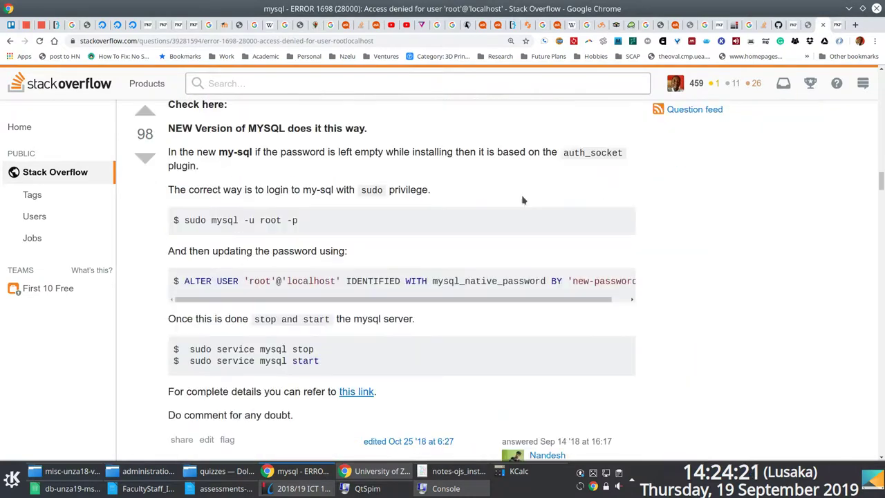
pyautogui.scroll(-1, 522, 198)
pyautogui.hotkey('ctrl', 'Tab')
# Copy the 'Call to undefined function mysql_connect' error from the remote server's error log.
pyautogui.press('F12')
pyautogui.press('Return')
pyautogui.press('Return')
pyautogui.press('Return')
pyautogui.press('Return')
pyautogui.press('Return')
pyautogui.hotkey('shift', 'Right')
pyautogui.moveTo(723, 128); pyautogui.dragTo(304, 140)
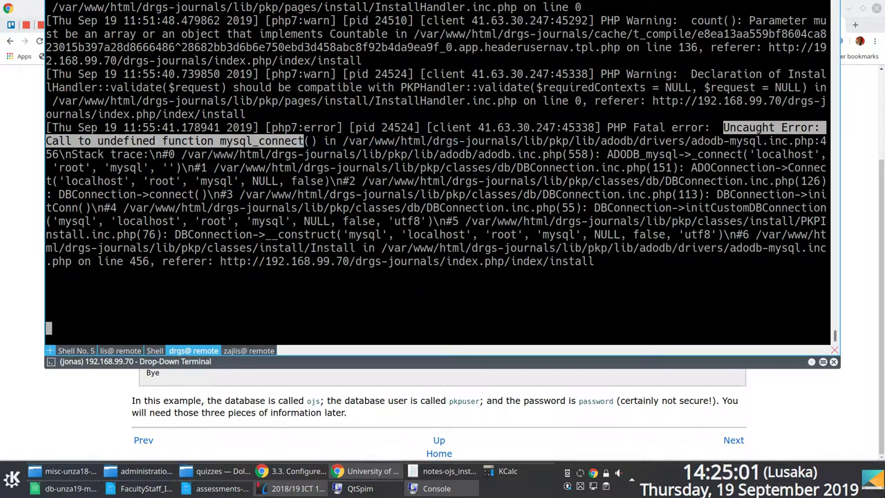
pyautogui.press('F12')
# Google 'ojs' with the mysql_connect error and read the PKP forum thread suggesting mysqli.
pyautogui.hotkey('ctrl', 't')
pyautogui.write('ojs')
pyautogui.hotkey('ctrl', 'v')
pyautogui.press('Return')
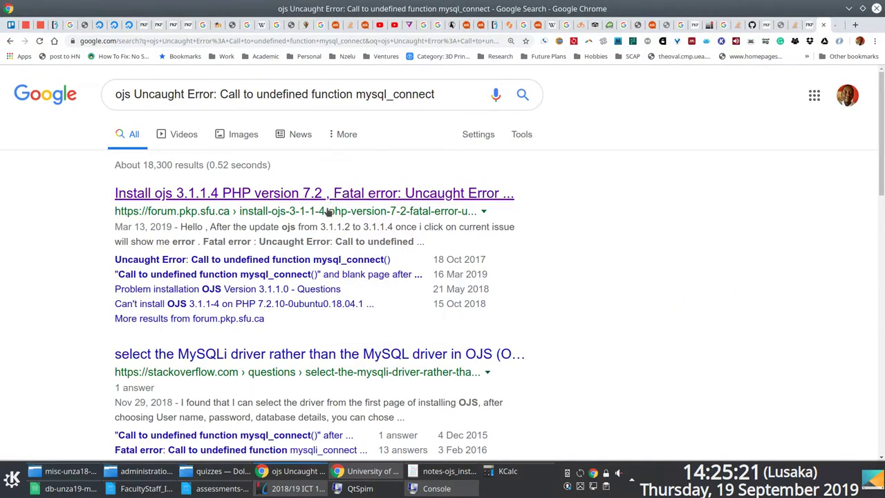
pyautogui.scroll(-5, 331, 212)
pyautogui.scroll(5, 752, 119)
pyautogui.click(315, 193)
pyautogui.scroll(-2, 589, 190)
pyautogui.scroll(-20, 590, 189)
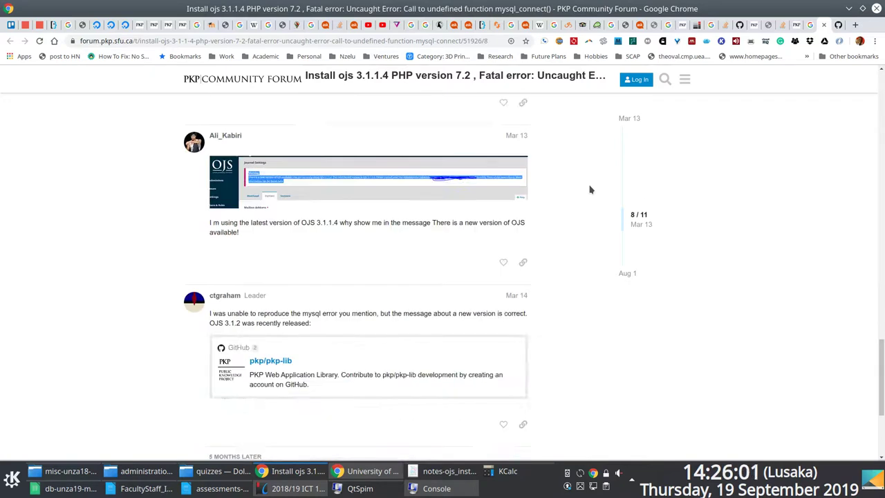
pyautogui.scroll(-3, 590, 189)
# Close the forum tab and go back to the OJS installation form.
pyautogui.hotkey('ctrl', 'w')
pyautogui.press('F12')
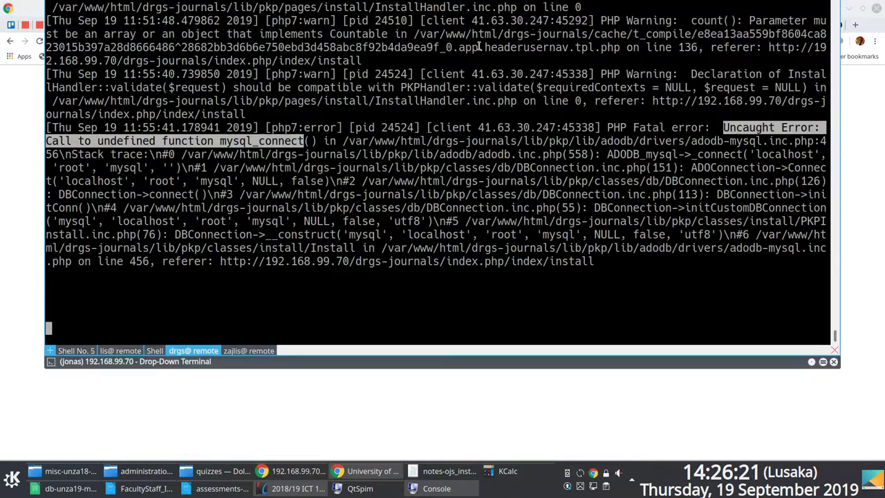
pyautogui.press('F12')
pyautogui.hotkey('alt', 'Left')
# Enter the administrator username in the installer and scroll down to Database Settings.
pyautogui.write('d')
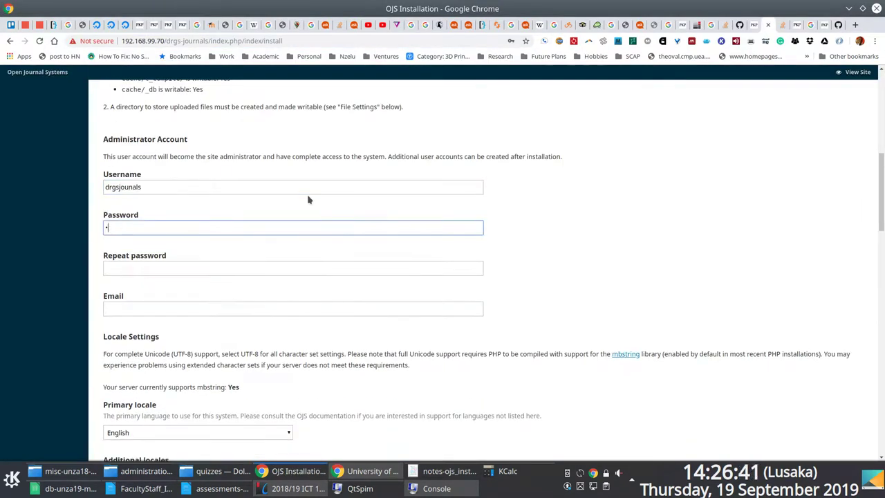
pyautogui.press('Tab')
pyautogui.scroll(-10, 279, 259)
pyautogui.press('F12')
pyautogui.press('F12')
pyautogui.scroll(4, 196, 205)
pyautogui.scroll(-4, 198, 208)
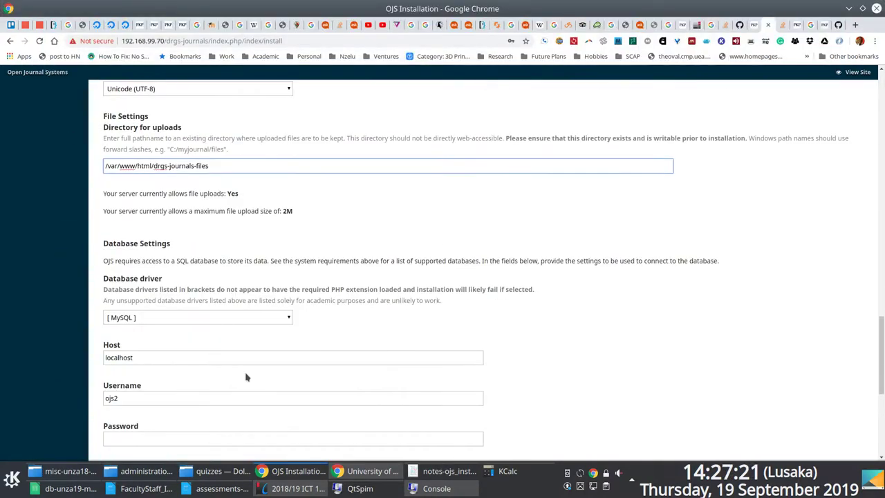
# Search 'ubuntu create mysql user' and open the DigitalOcean guide on creating MySQL users.
pyautogui.hotkey('ctrl', 't')
pyautogui.write('ubuntu create mysql user')
pyautogui.press('Return')
pyautogui.scroll(-10, 375, 265)
pyautogui.rightClick(374, 265)
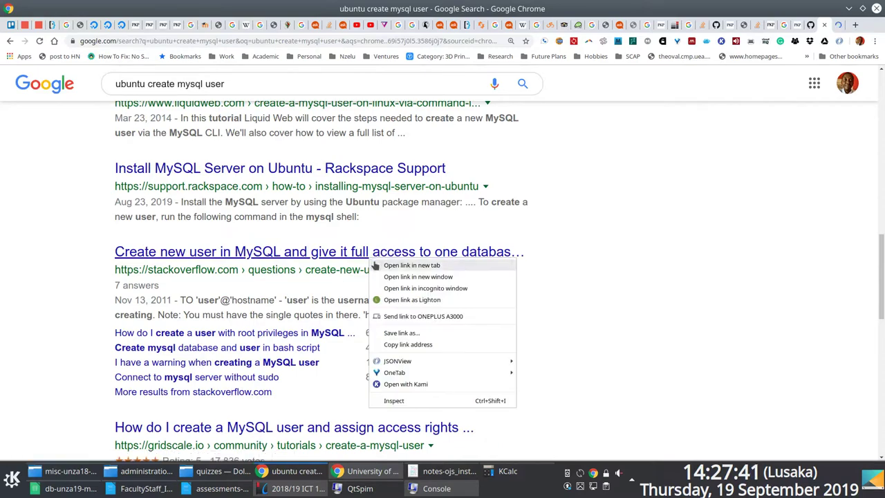
pyautogui.scroll(3, 442, 277)
pyautogui.scroll(-8, 443, 277)
pyautogui.moveTo(539, 185); pyautogui.dragTo(302, 186)
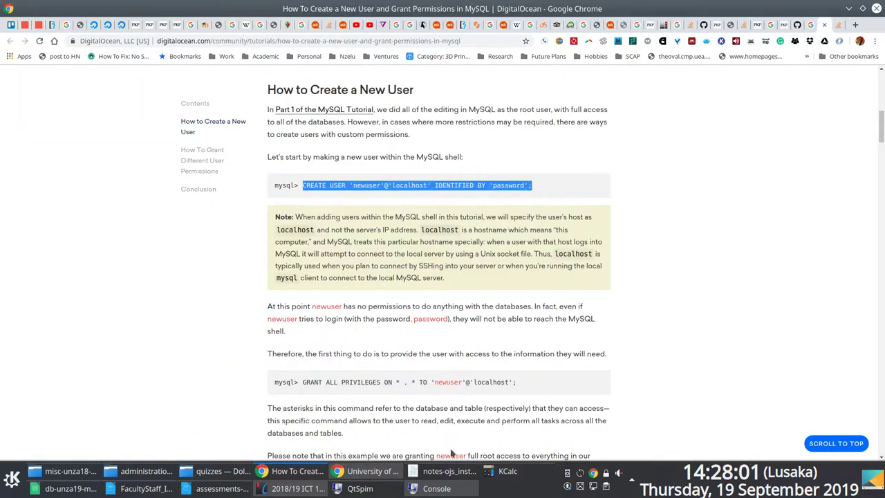
pyautogui.click(448, 471)
# Add a '## Database parameters' heading with drgsjournals to the notes.
pyautogui.write('## Database parameters')
pyautogui.press('Return')
pyautogui.press('Return')
pyautogui.write('drgsjournals')
pyautogui.press('Return')
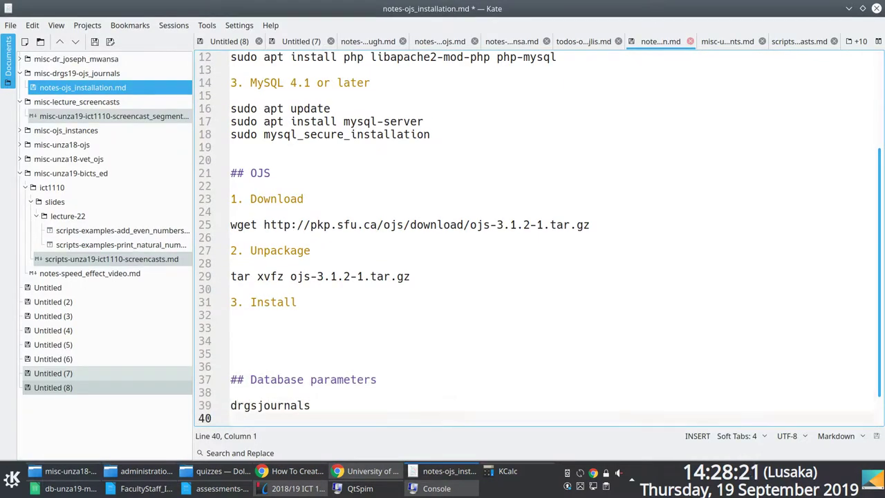
# In the drop-down terminal, log in to MySQL as root with sudo mysql -u root.
pyautogui.hotkey('alt', 'Tab')
pyautogui.scroll(-5, 442, 277)
pyautogui.scroll(5, 442, 277)
pyautogui.press('F12')
pyautogui.write('pwd')
pyautogui.press('Return')
pyautogui.moveTo(45, 314); pyautogui.dragTo(259, 314)
pyautogui.write('sudo mysql -u root')
pyautogui.press('Return')
pyautogui.press('Return')
pyautogui.press('Return')
# Create MySQL user drgsjournals with its password using the tutorial's CREATE USER statement.
pyautogui.hotkey('ctrl', 'shift', 'v')
pyautogui.press('Left')
pyautogui.press('Left')
pyautogui.press('Left')
pyautogui.press('Left')
pyautogui.press('Left')
pyautogui.press('Left')
pyautogui.press('Left')
pyautogui.press('Left')
pyautogui.press('Left')
pyautogui.press('Left')
pyautogui.press('Left')
pyautogui.press('Left')
pyautogui.press('Left')
pyautogui.press('Left')
pyautogui.press('Left')
pyautogui.press('Left')
pyautogui.press('Left')
pyautogui.press('Left')
pyautogui.press('Left')
pyautogui.press('Left')
pyautogui.press('BackSpace')
pyautogui.press('BackSpace')
pyautogui.press('BackSpace')
pyautogui.press('BackSpace')
pyautogui.press('BackSpace')
pyautogui.press('BackSpace')
pyautogui.press('BackSpace')
pyautogui.press('End')
pyautogui.press('Left')
pyautogui.press('Left')
pyautogui.press('BackSpace')
pyautogui.press('BackSpace')
pyautogui.press('BackSpace')
pyautogui.press('BackSpace')
pyautogui.press('BackSpace')
pyautogui.press('BackSpace')
pyautogui.press('BackSpace')
pyautogui.press('BackSpace')
pyautogui.press('Return')
# Grant all privileges to drgsjournals with the tutorial's GRANT ALL PRIVILEGES statement.
pyautogui.press('F12')
pyautogui.scroll(-5, 443, 208)
pyautogui.moveTo(303, 339); pyautogui.dragTo(510, 340)
pyautogui.hotkey('ctrl', 'c')
pyautogui.press('F12')
pyautogui.press('Return')
pyautogui.press('Return')
pyautogui.hotkey('ctrl', 'shift', 'v')
pyautogui.press('Left')
pyautogui.press('Left')
pyautogui.press('Left')
pyautogui.press('Left')
pyautogui.press('Left')
# Check drgsjournals' privileges with SHOW GRANTS, fixing the semicolon and quotes.
pyautogui.press('Left')
pyautogui.press('Left')
pyautogui.press('Left')
pyautogui.press('Left')
pyautogui.press('Left')
pyautogui.press('Left')
pyautogui.press('Left')
pyautogui.press('Left')
pyautogui.press('Left')
pyautogui.press('BackSpace')
pyautogui.press('BackSpace')
pyautogui.press('BackSpace')
pyautogui.press('BackSpace')
pyautogui.press('BackSpace')
pyautogui.press('BackSpace')
pyautogui.press('BackSpace')
pyautogui.write('drgsjournals')
pyautogui.press('Return')
pyautogui.press('F12')
# Reload the privilege tables with FLUSH PRIVILEGES.
pyautogui.moveTo(302, 199); pyautogui.dragTo(368, 199)
pyautogui.hotkey('ctrl', 'c')
pyautogui.press('F12')
pyautogui.hotkey('ctrl', 'shift', 'v')
pyautogui.press('F12')
pyautogui.scroll(-5, 405, 236)
pyautogui.scroll(-10, 405, 235)
pyautogui.press('F12')
pyautogui.write('show GRANTS drgsjournals')
pyautogui.press('Return')
pyautogui.press(';')
pyautogui.press('Return')
pyautogui.press('Up')
pyautogui.press('Left')
pyautogui.write("'")
pyautogui.press('Left')
pyautogui.press('Left')
pyautogui.press('Left')
pyautogui.press('Left')
pyautogui.press('Left')
pyautogui.press('Left')
pyautogui.press('Left')
pyautogui.press('Left')
pyautogui.press('Left')
pyautogui.press('Left')
pyautogui.press('Left')
pyautogui.press('Left')
pyautogui.press('Left')
pyautogui.write("'")
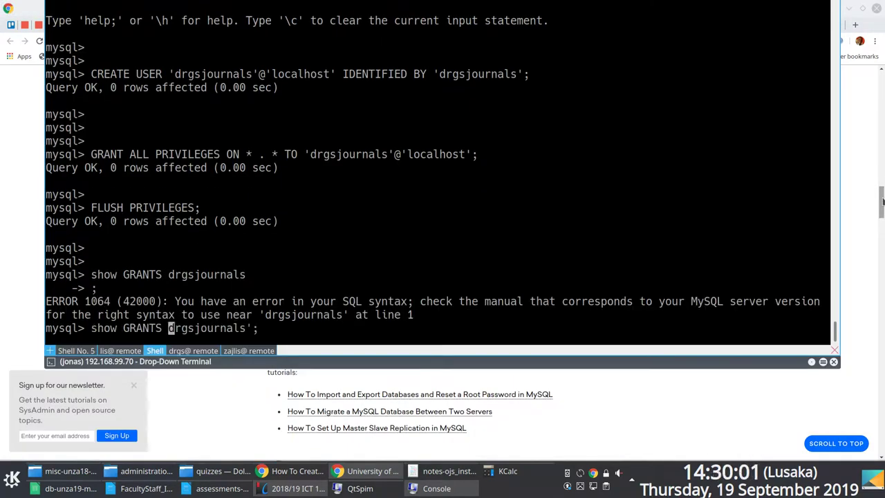
pyautogui.press('Return')
pyautogui.press('F12')
pyautogui.scroll(3, 863, 188)
pyautogui.press('F12')
# Rerun SHOW GRANTS drgsjournals; to confirm the grants.
pyautogui.press('Return')
pyautogui.press('Return')
pyautogui.write('SHOW GRANTS drgsjournals;')
pyautogui.press('Return')
pyautogui.press('Return')
pyautogui.doubleClick(349, 34)
pyautogui.rightClick(313, 69)
pyautogui.write('SHOW GRANTS drgsjournals;')
# Exit MySQL, restart it with sudo invoke-rc.d mysql restart, and test login as drgsjournals.
pyautogui.press('Return')
pyautogui.write('exit')
pyautogui.press('Return')
pyautogui.press('Return')
pyautogui.press('Return')
pyautogui.write('sudo invoke-rc.d mysql restart')
pyautogui.press('Return')
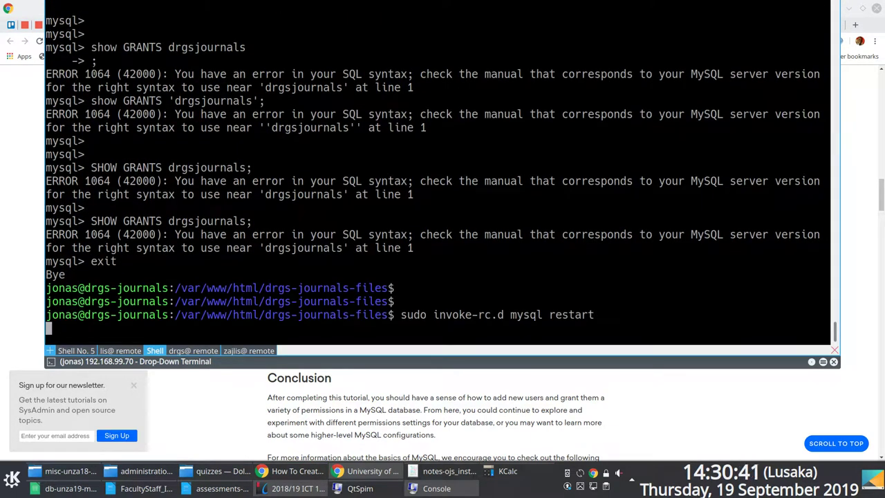
pyautogui.write('mysql -u drgsjournals -p')
pyautogui.press('Return')
pyautogui.press('Return')
pyautogui.press('Return')
pyautogui.press('Return')
pyautogui.write('exit')
pyautogui.press('Return')
pyautogui.press('Return')
pyautogui.press('Return')
pyautogui.press('F12')
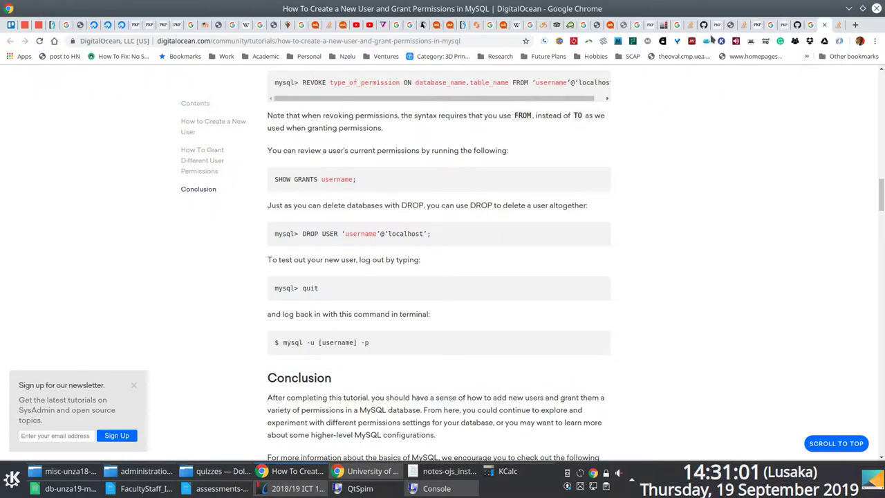
pyautogui.click(719, 25)
pyautogui.press('Tab')
pyautogui.press('Tab')
pyautogui.press('Tab')
pyautogui.press('Tab')
# Submit the install with identifier journals.drgs.unza.zm and copy the resulting mysql_connect error.
pyautogui.write('journals.drgs.unza.zm')
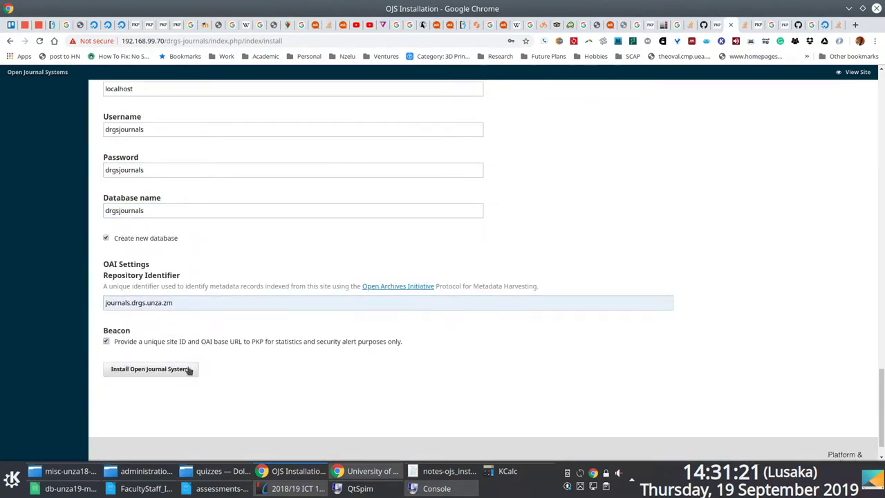
pyautogui.click(150, 369)
pyautogui.press('F12')
pyautogui.moveTo(723, 181); pyautogui.dragTo(304, 194)
pyautogui.hotkey('ctrl', 'shift', 'c')
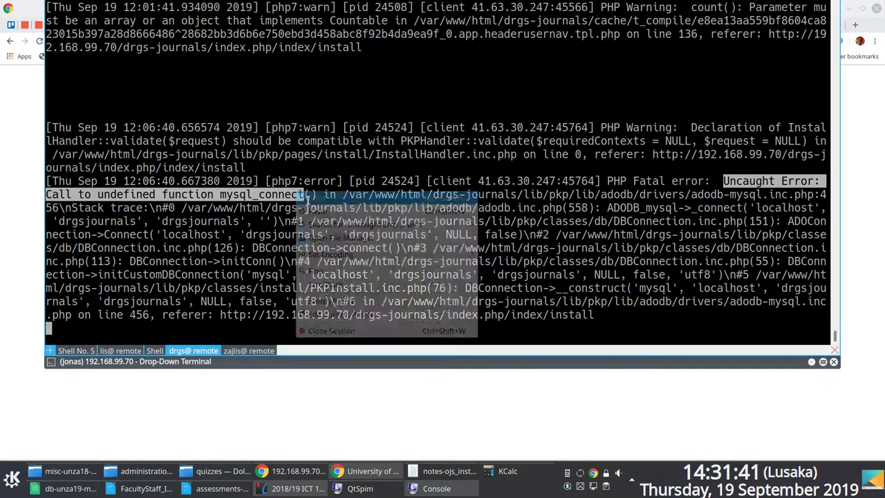
# Google 'ojs' plus the error and open the MySQLi driver result in a new tab.
pyautogui.click(855, 25)
pyautogui.write('ojs')
pyautogui.hotkey('ctrl', 'v')
pyautogui.press('Return')
pyautogui.scroll(-2, 269, 207)
pyautogui.rightClick(270, 193)
pyautogui.click(312, 197)
pyautogui.scroll(-10, 311, 277)
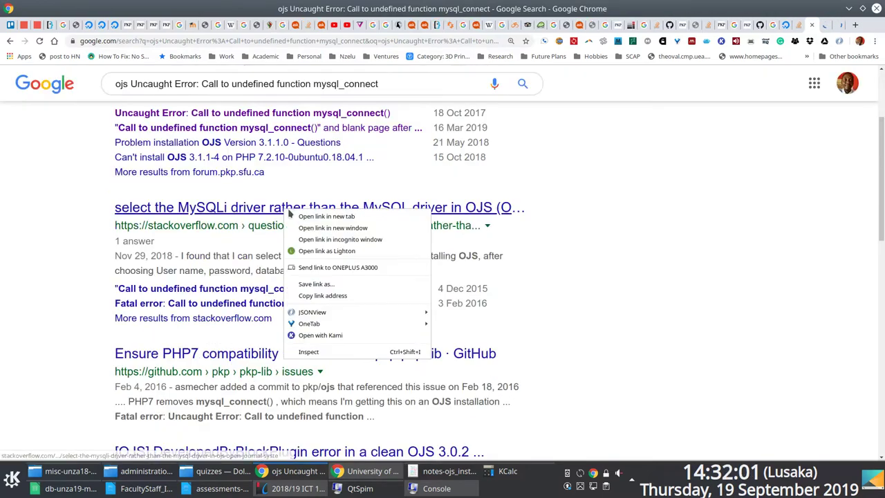
# Read the PKP forum threads about the MySQLi driver.
pyautogui.click(785, 25)
pyautogui.scroll(-10, 355, 208)
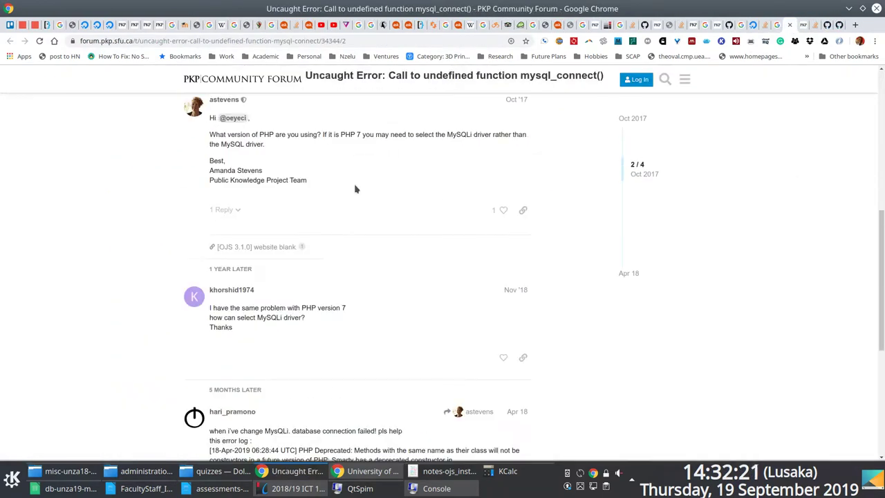
pyautogui.click(804, 25)
pyautogui.scroll(-5, 117, 324)
pyautogui.scroll(-15, 579, 312)
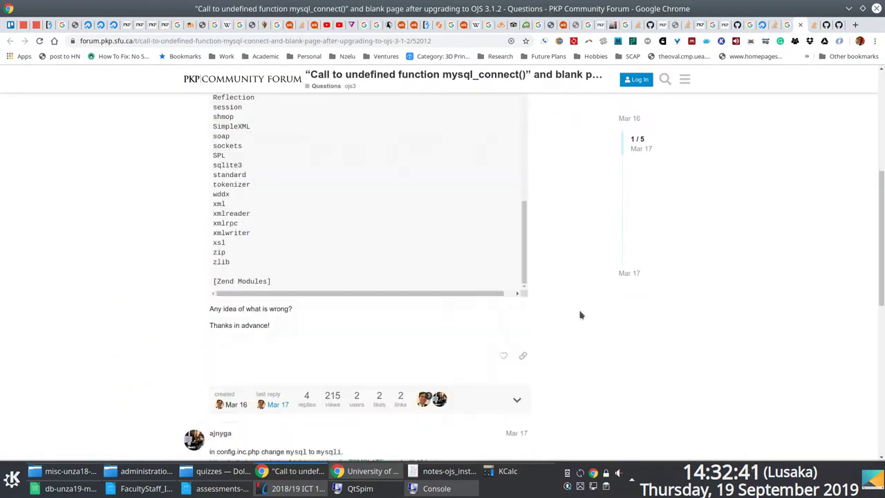
# Go back from the HTTP 500 page to the OJS installation form's administrator fields.
pyautogui.click(676, 25)
pyautogui.hotkey('alt', 'Left')
pyautogui.scroll(-7, 312, 150)
pyautogui.scroll(3, 217, 228)
pyautogui.click(151, 333)
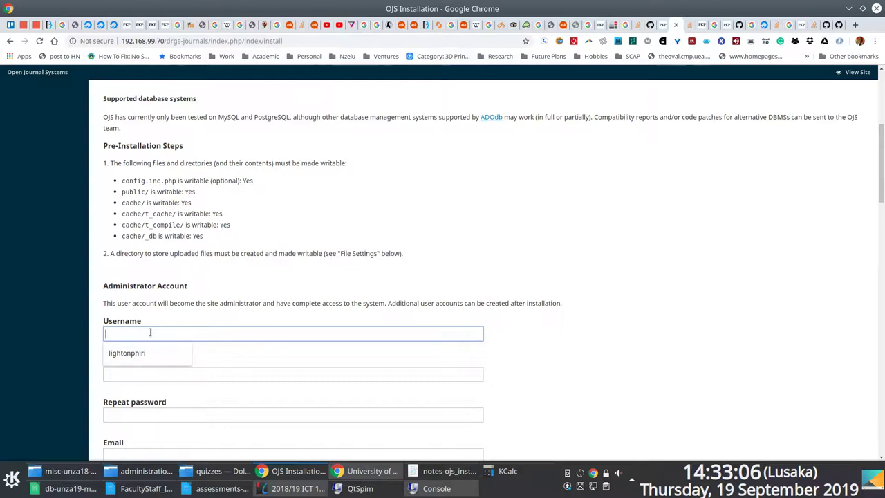
# Fill the administrator account: username drgsjournals, password twice, and the saved e-mail address.
pyautogui.write('drgsjournals')
pyautogui.press('Tab')
pyautogui.write('**')
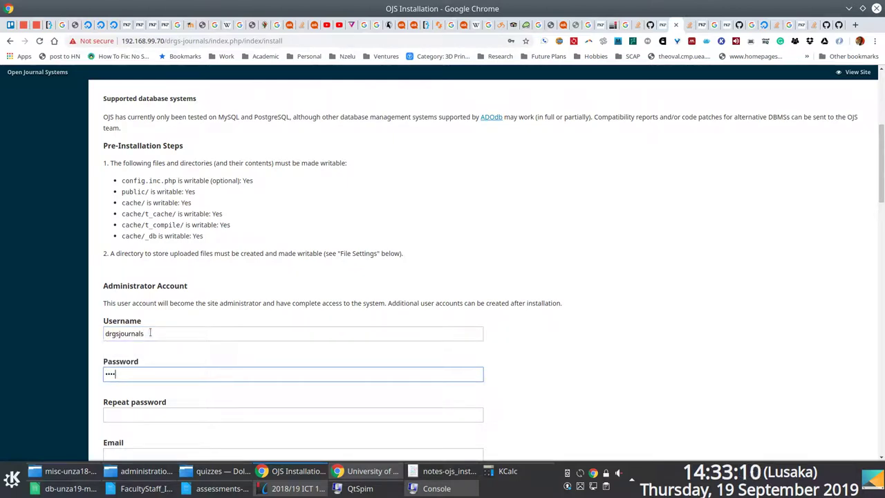
pyautogui.doubleClick(150, 332)
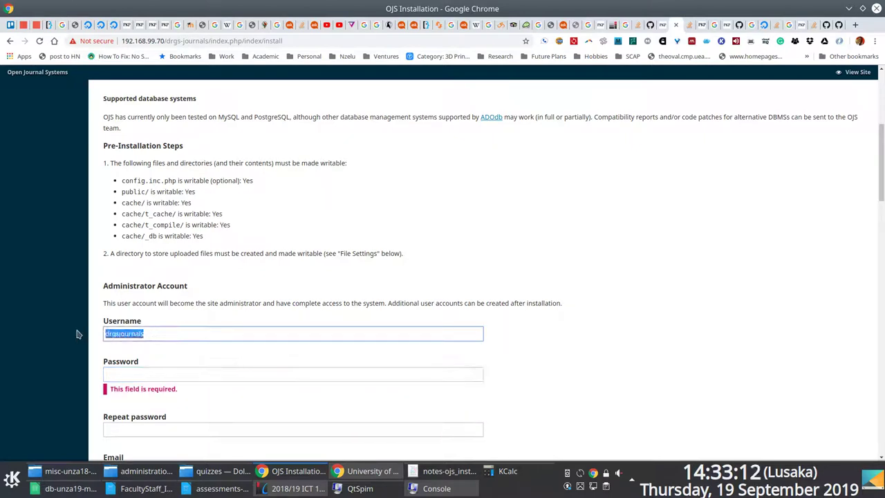
pyautogui.click(124, 374)
pyautogui.write('••••••••••')
pyautogui.scroll(-3, 125, 375)
pyautogui.press('Tab')
pyautogui.hotkey('ctrl', 'v')
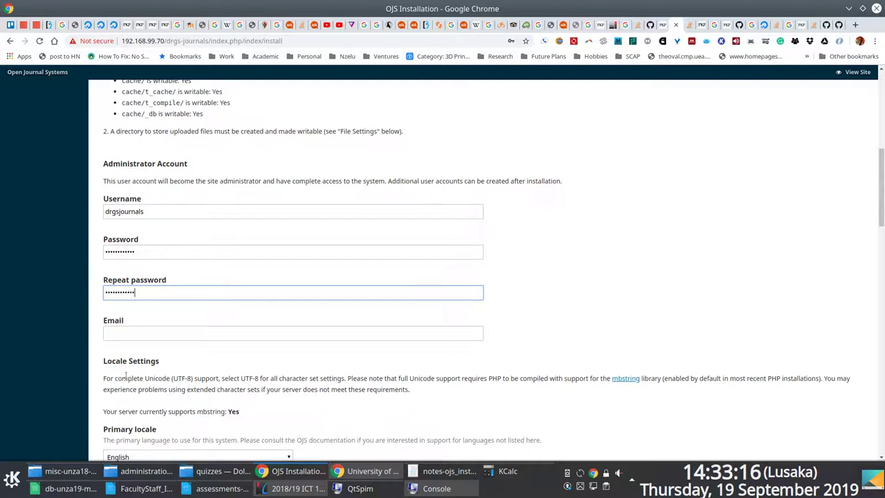
pyautogui.click(138, 339)
pyautogui.click(140, 351)
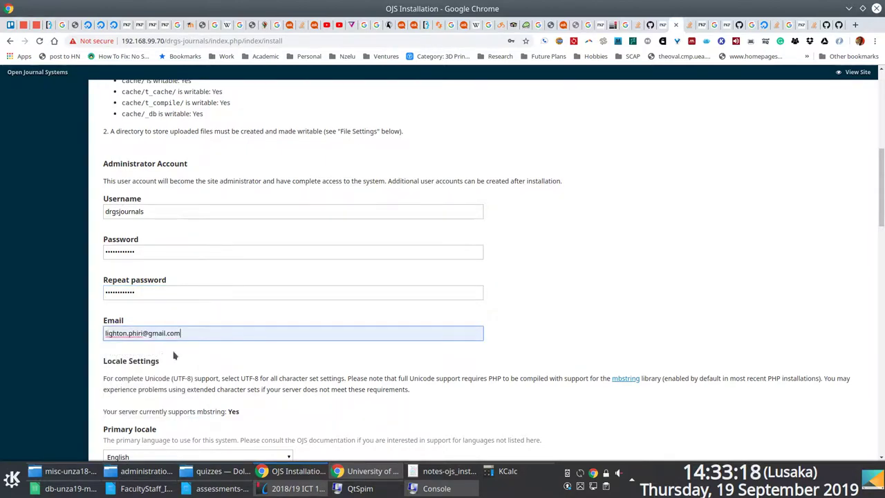
# Set the uploads directory to drgs-journals-files and the database driver to MySQLi.
pyautogui.scroll(-2, 161, 354)
pyautogui.scroll(-14, 161, 354)
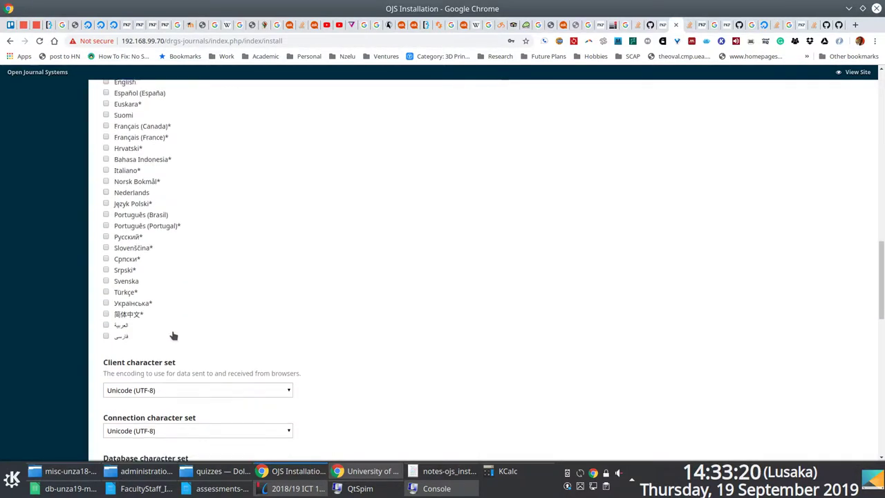
pyautogui.scroll(-3, 264, 221)
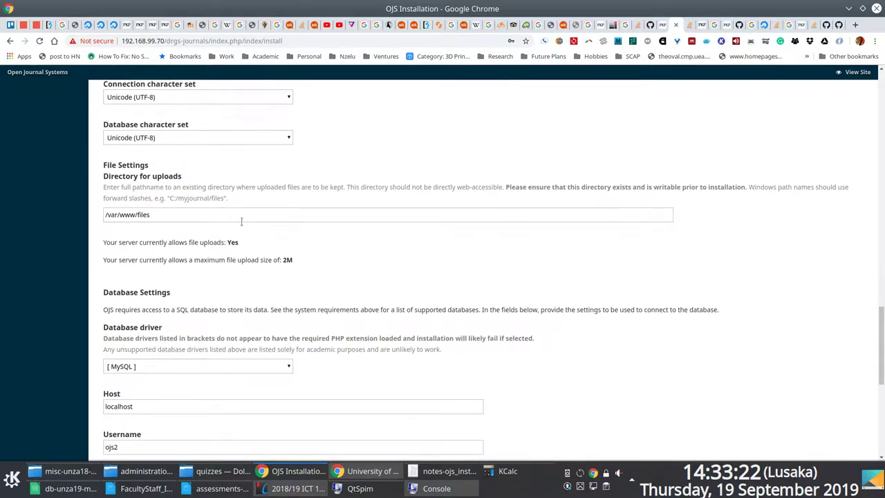
pyautogui.scroll(-2, 234, 221)
pyautogui.moveTo(178, 143); pyautogui.dragTo(32, 134)
pyautogui.press('BackSpace')
pyautogui.click(148, 164)
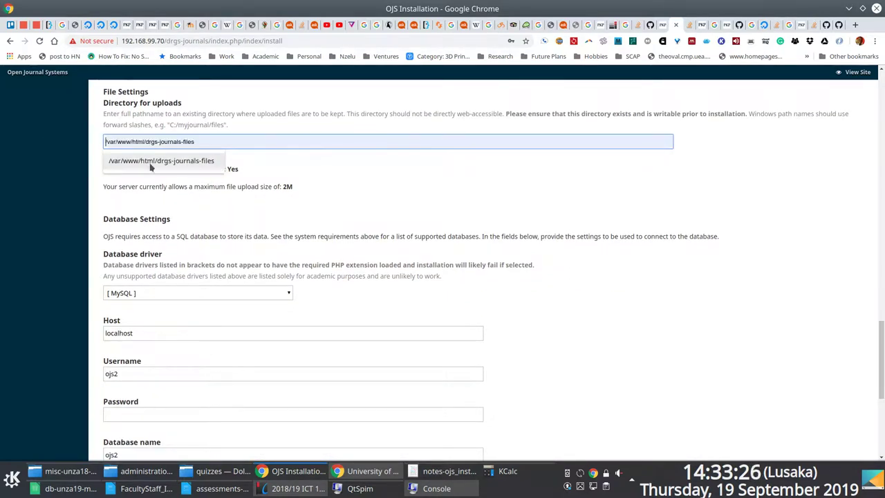
pyautogui.click(187, 292)
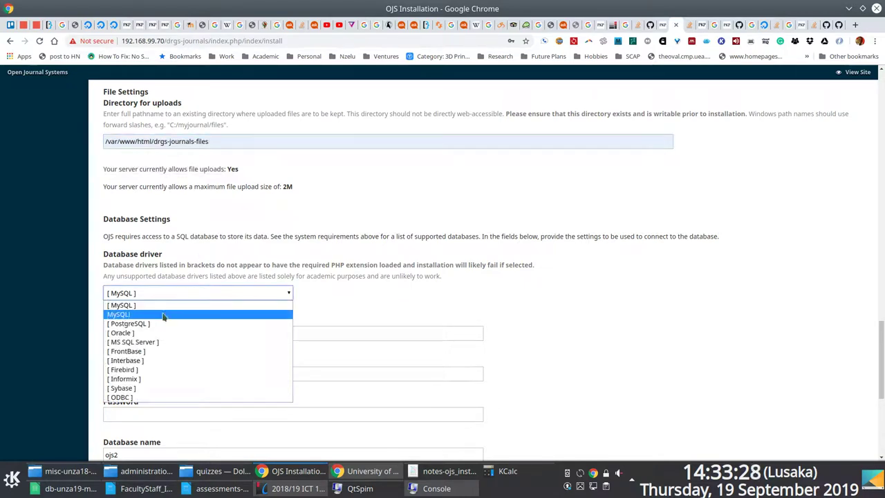
pyautogui.click(161, 315)
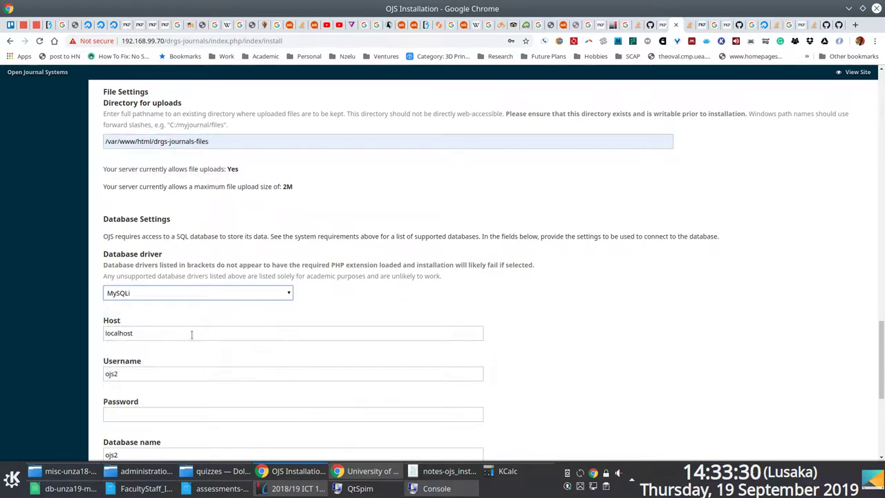
# Enter the new database username and password, and replace database name ojs2 with drgsjournals.
pyautogui.scroll(-1, 173, 338)
pyautogui.moveTo(121, 325); pyautogui.dragTo(80, 325)
pyautogui.hotkey('ctrl', 'v')
pyautogui.scroll(-3, 76, 317)
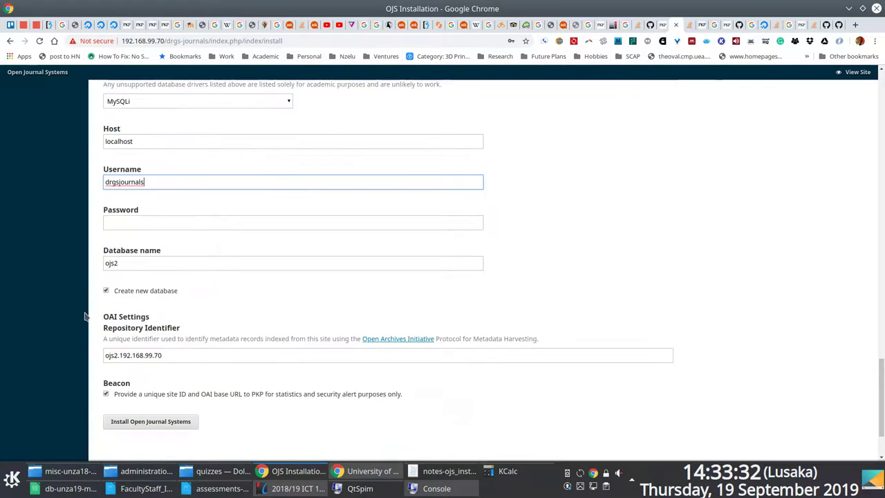
pyautogui.click(162, 220)
pyautogui.hotkey('ctrl', 'v')
pyautogui.moveTo(142, 259); pyautogui.dragTo(39, 259)
pyautogui.hotkey('ctrl', 'v')
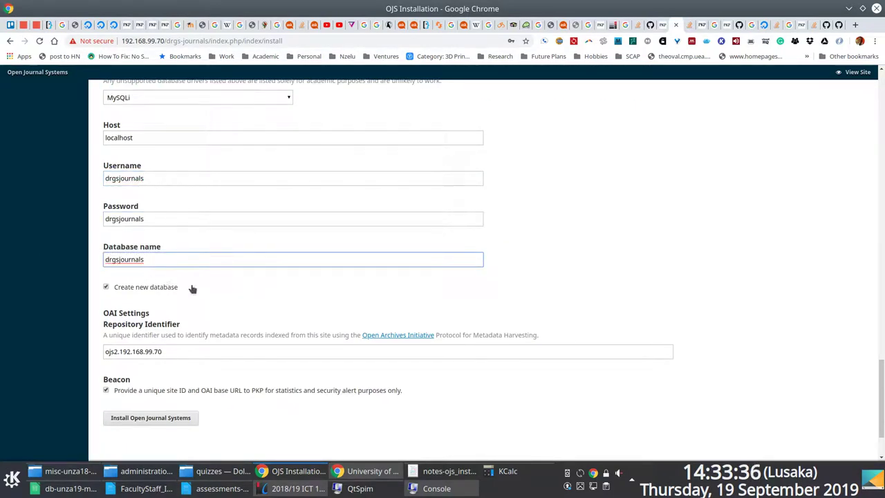
# Set the repository identifier to journals.drgs.unza.zm and start the installation.
pyautogui.scroll(-3, 180, 290)
pyautogui.moveTo(163, 267); pyautogui.dragTo(35, 265)
pyautogui.press('BackSpace')
pyautogui.click(113, 269)
pyautogui.click(123, 285)
pyautogui.click(154, 334)
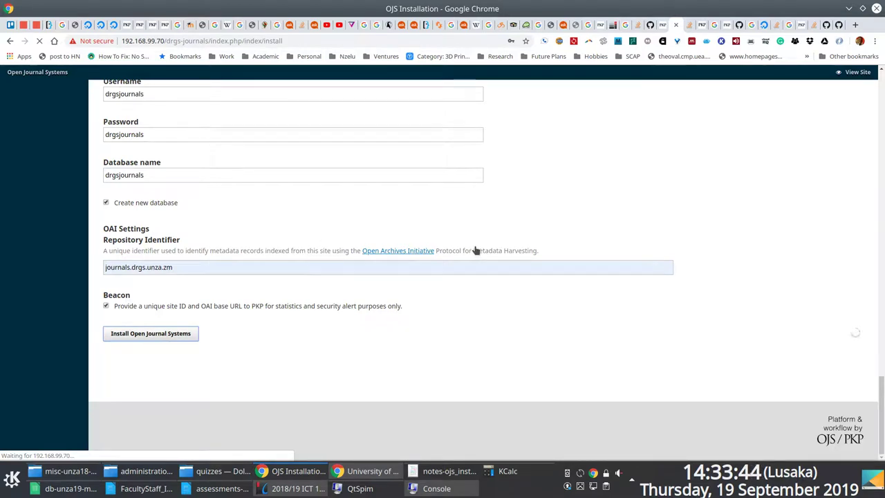
# Watch the server log during installation, save the login in Chrome, and confirm successful completion.
pyautogui.press('F12')
pyautogui.press('Return')
pyautogui.press('Return')
pyautogui.press('Return')
pyautogui.press('Return')
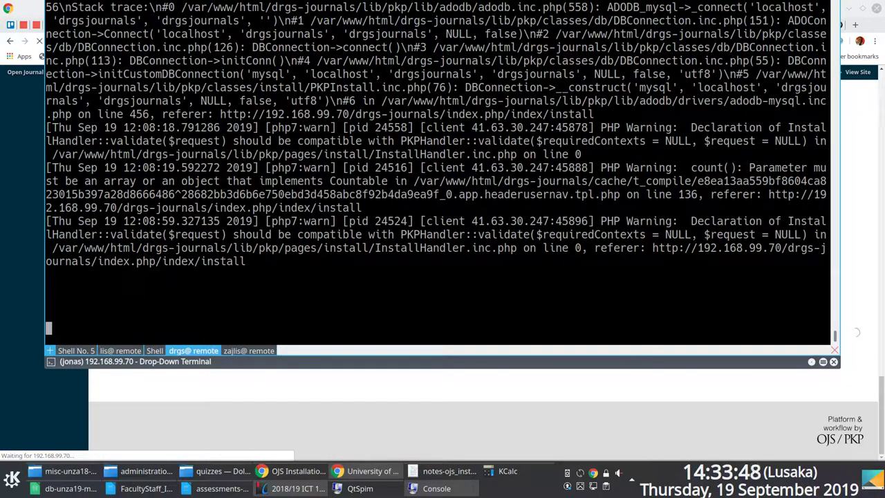
pyautogui.press('Return')
pyautogui.press('Return')
pyautogui.press('Return')
pyautogui.press('F12')
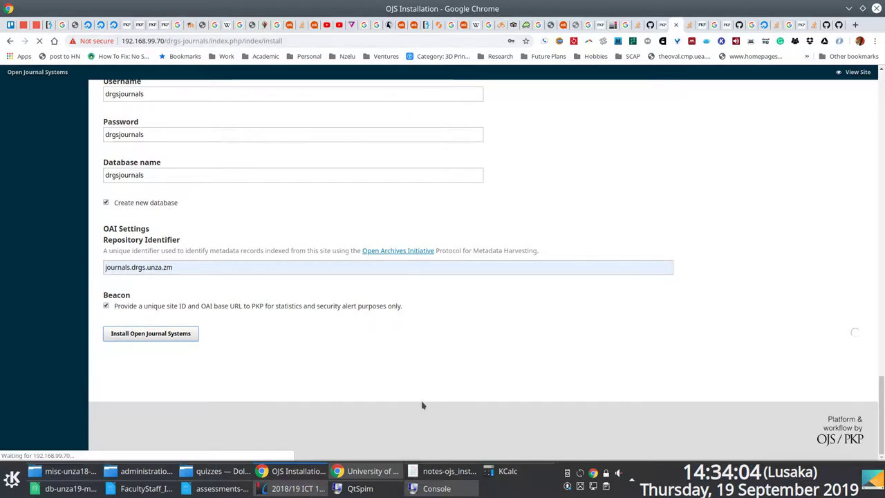
pyautogui.click(214, 489)
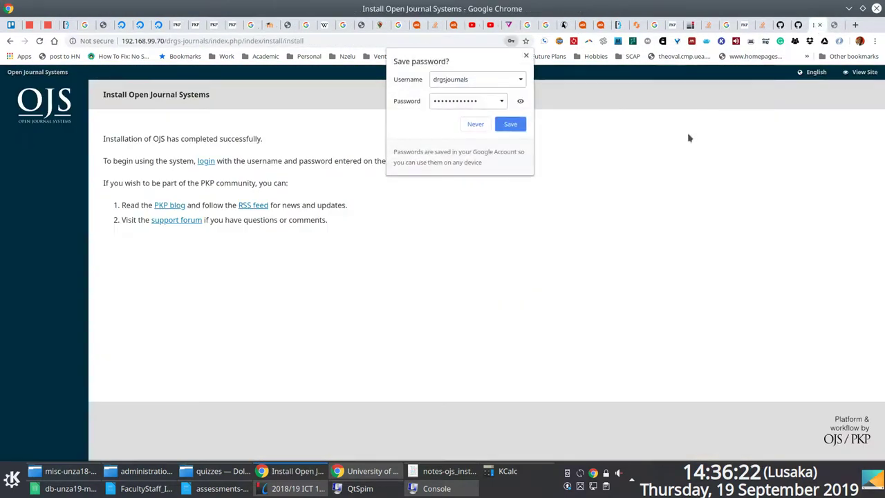
pyautogui.click(508, 125)
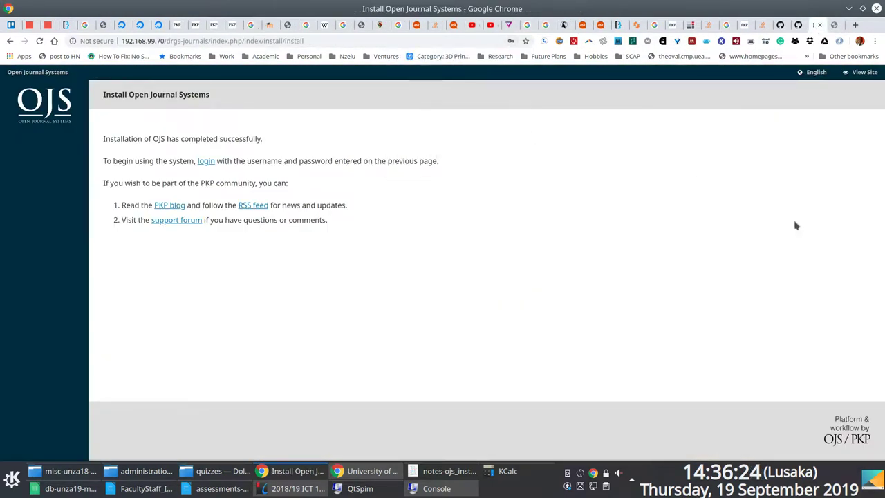
pyautogui.press('F12')
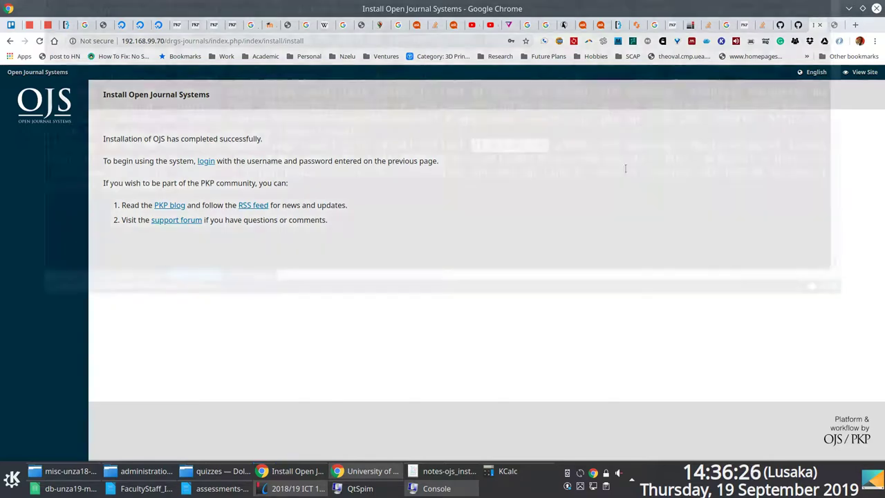
pyautogui.press('Return')
pyautogui.press('Return')
pyautogui.press('Return')
pyautogui.press('Return')
pyautogui.press('Return')
pyautogui.press('Return')
pyautogui.press('Return')
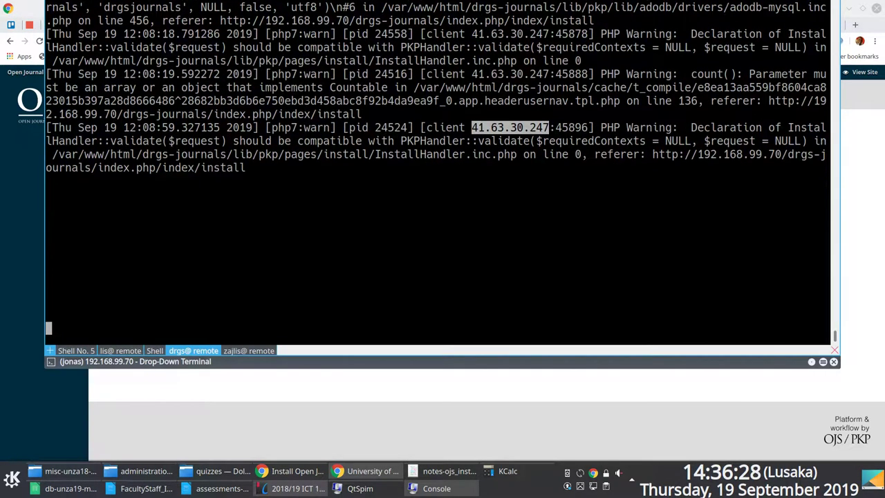
pyautogui.press('F12')
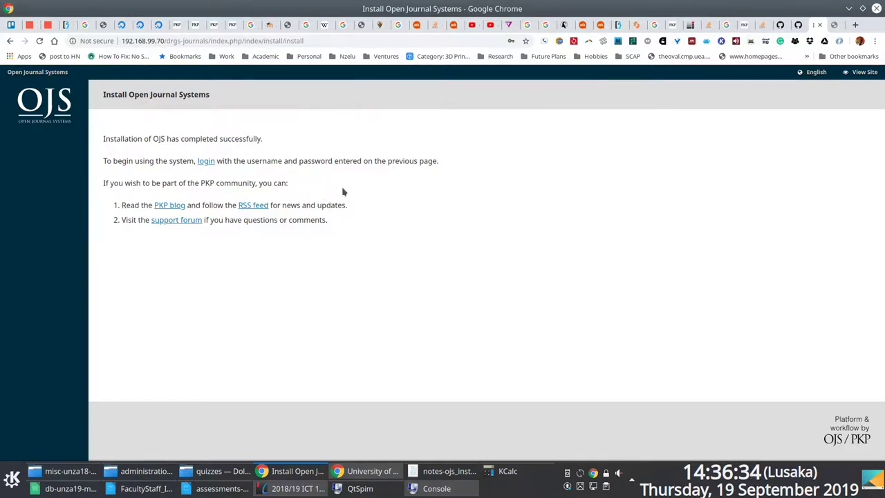
# Log in to OJS as admin with the prefilled credentials and reach the empty Journals list.
pyautogui.click(206, 161)
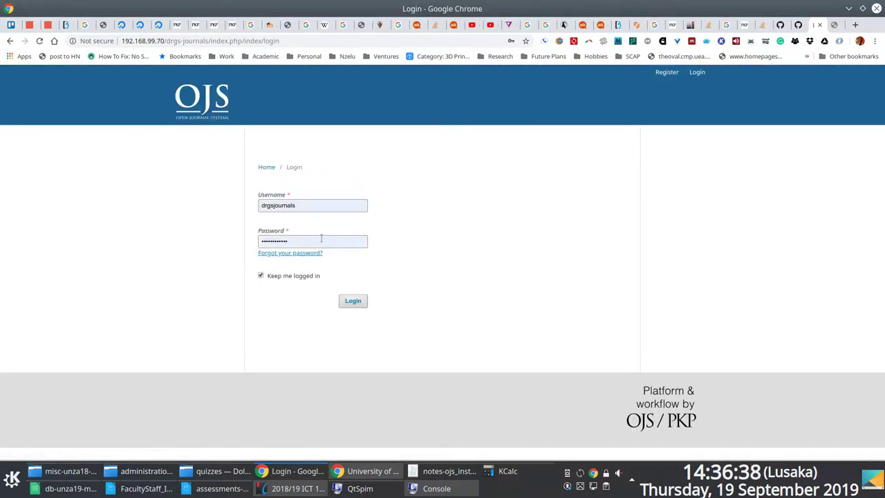
pyautogui.click(357, 300)
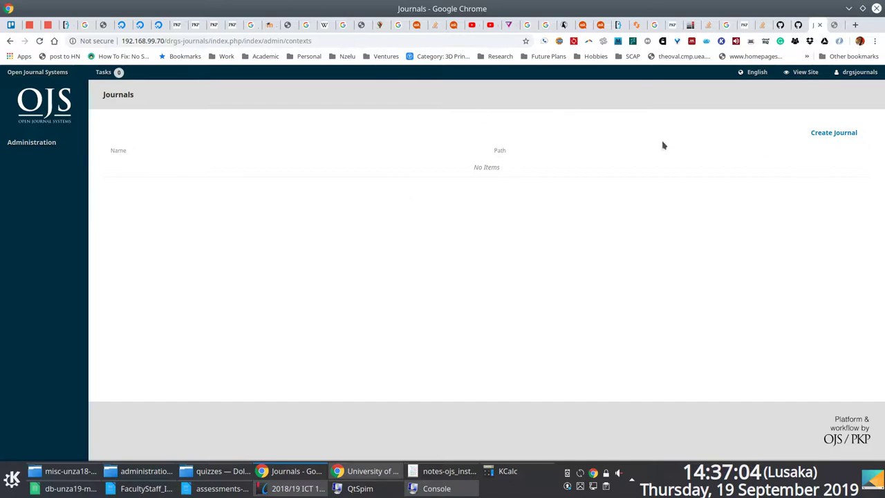
pyautogui.hotkey('alt', 'Tab')
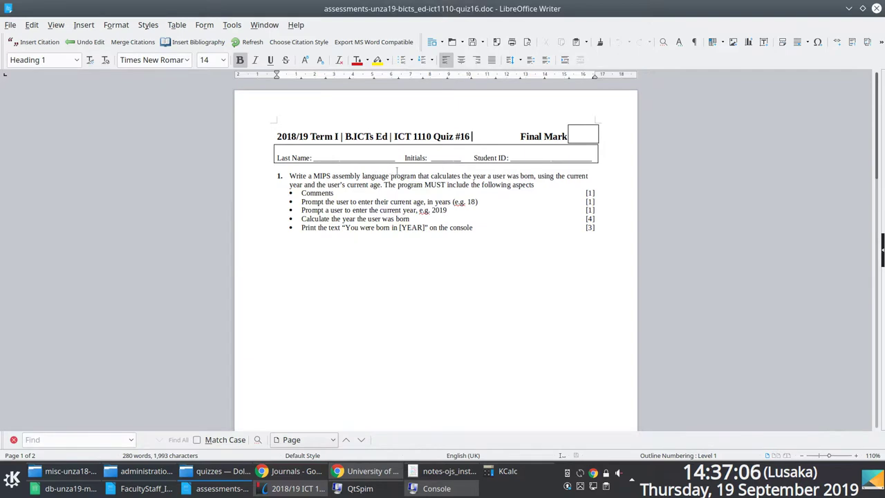
# Open the OJS Site Administration page, then Google 'ojs bootstrap theme' in a spare tab.
pyautogui.hotkey('alt', 'Tab')
pyautogui.click(44, 148)
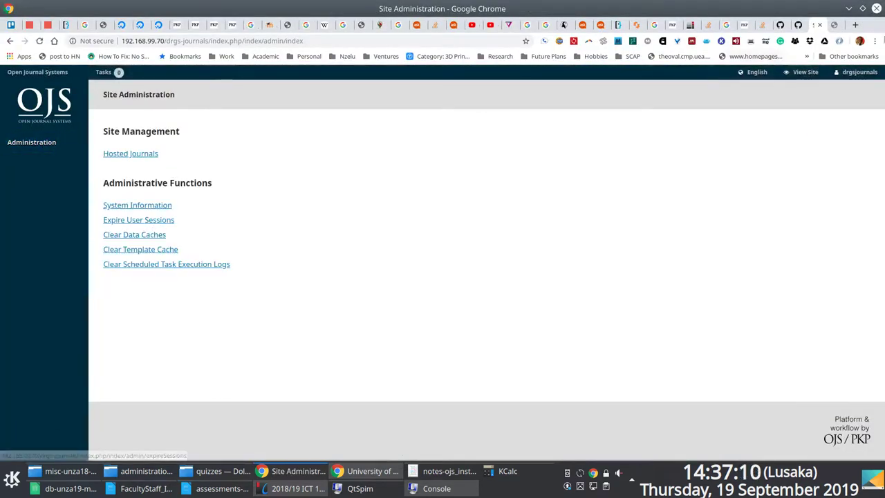
pyautogui.click(834, 28)
pyautogui.click(112, 44)
pyautogui.write('ojs bootstrap theme')
pyautogui.press('Return')
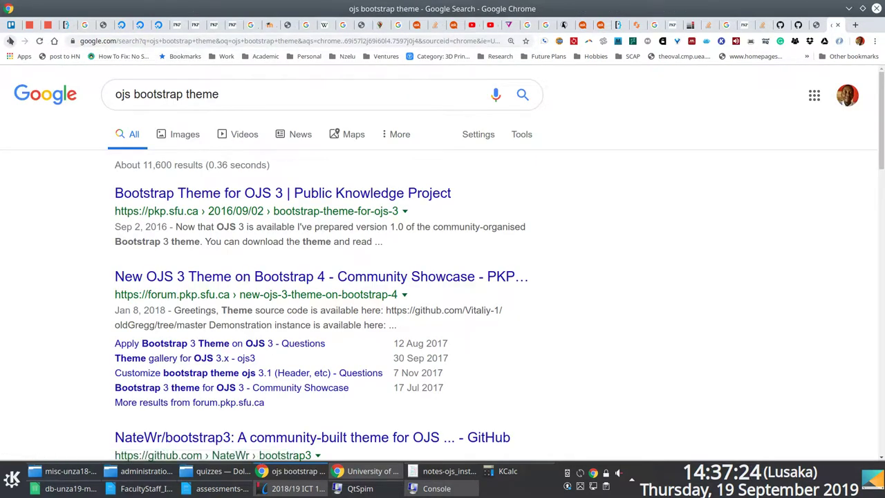
# Open the Bootstrap 4 theme result and the PKP Bootstrap Theme article in new tabs.
pyautogui.rightClick(227, 284)
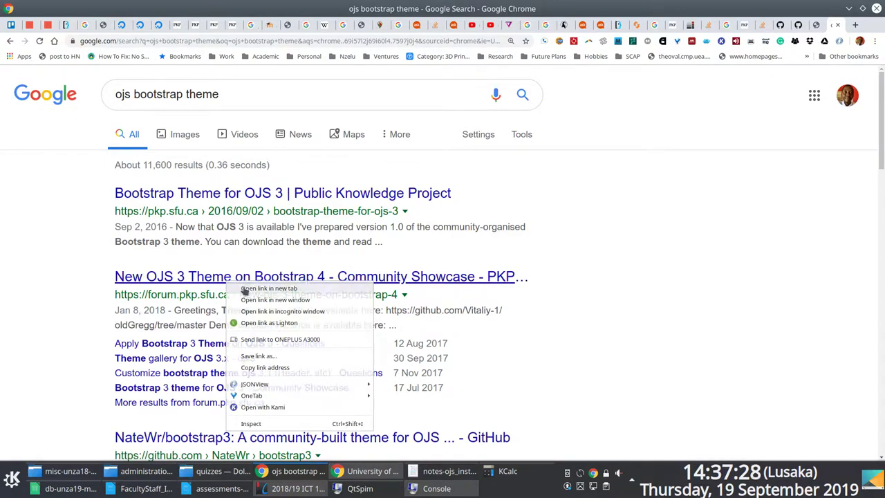
pyautogui.click(253, 289)
pyautogui.scroll(-1, 273, 275)
pyautogui.rightClick(250, 145)
pyautogui.click(290, 155)
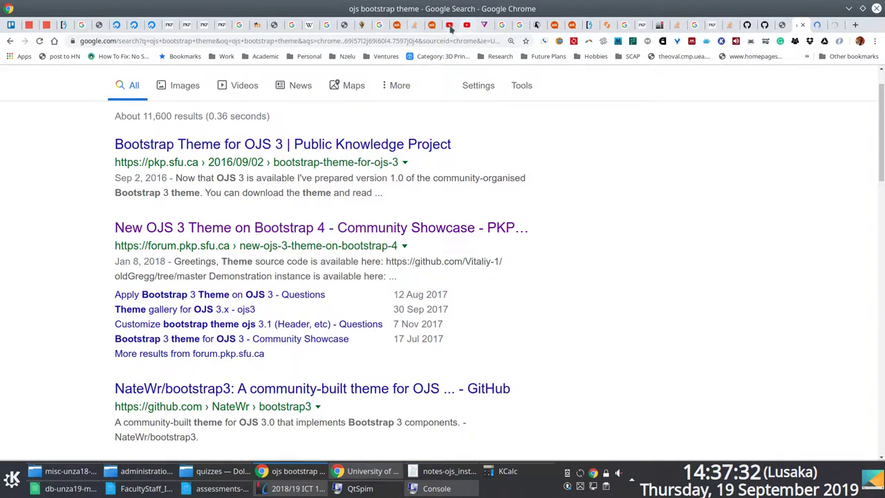
# Check the YouTube channel page and its account menu.
pyautogui.click(453, 26)
pyautogui.scroll(-1, 857, 89)
pyautogui.scroll(3, 856, 89)
pyautogui.click(856, 79)
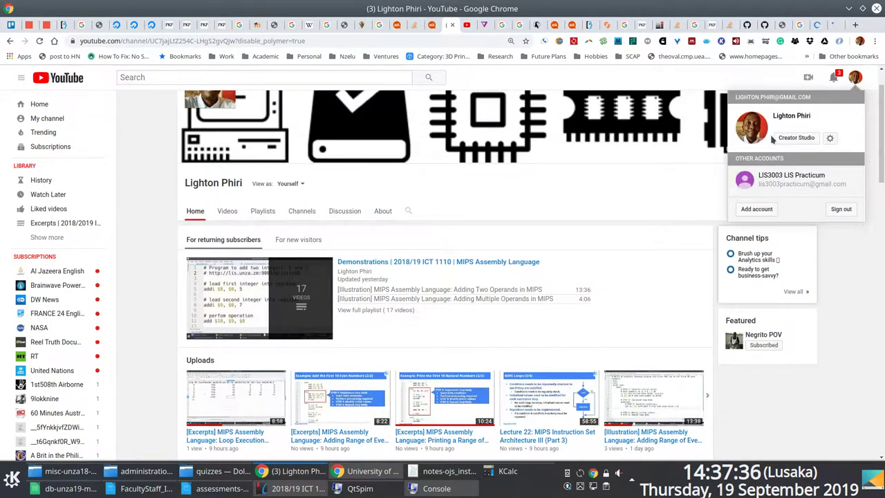
# Close old tabs: YouTube video, Verge GoPro article, gateway searches, proxy questions, Spiceworks.
pyautogui.click(469, 27)
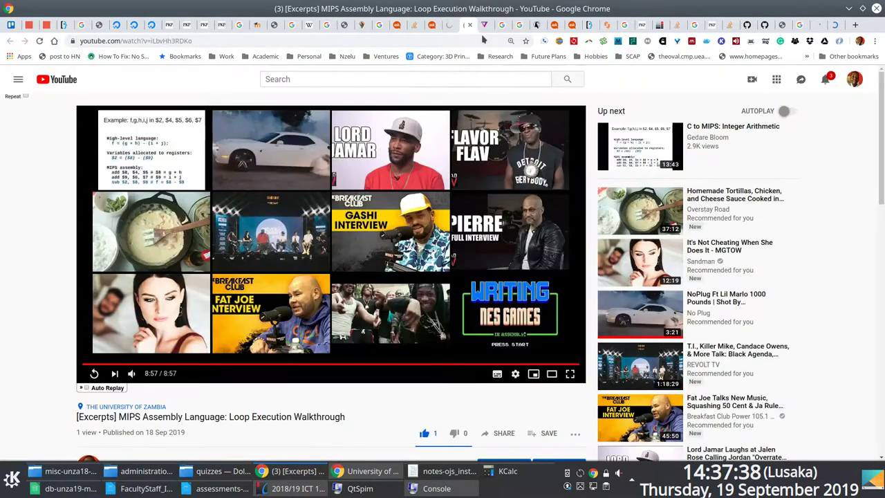
pyautogui.click(470, 26)
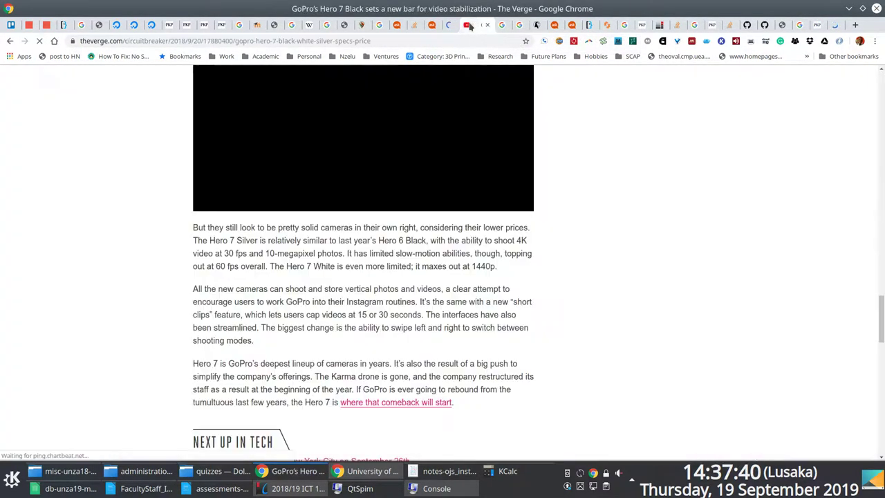
pyautogui.middleClick(469, 26)
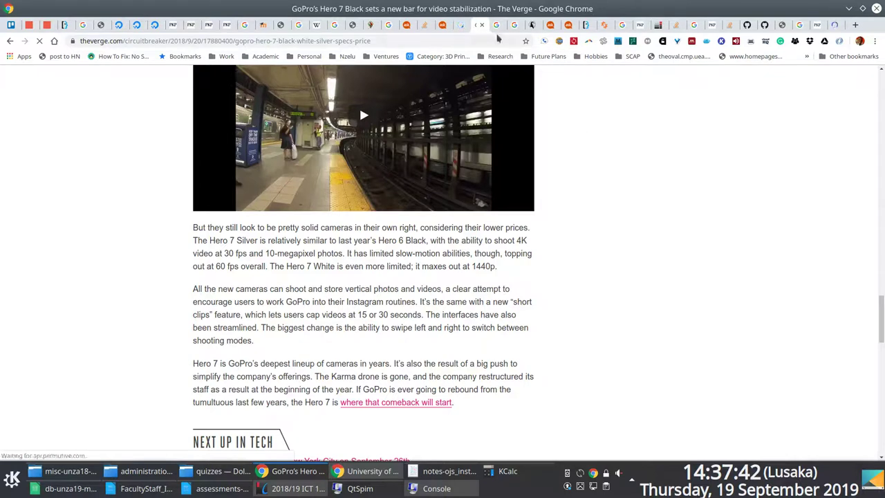
pyautogui.click(483, 26)
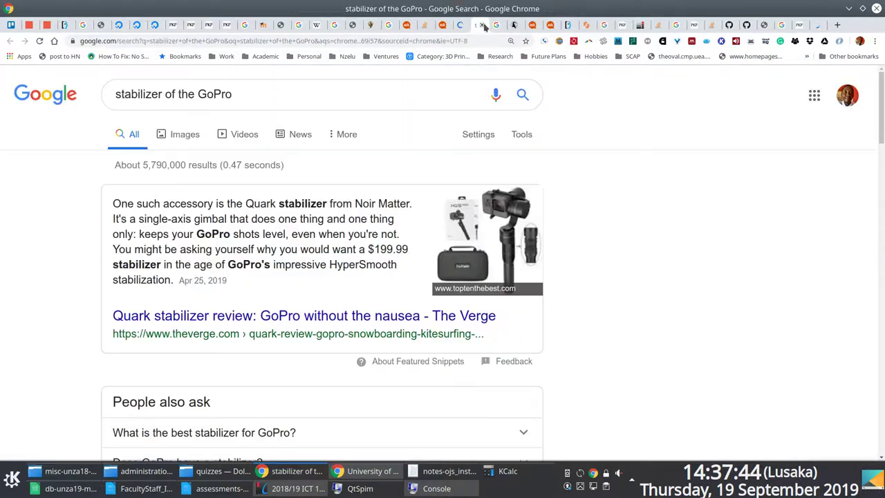
pyautogui.click(483, 26)
pyautogui.click(483, 25)
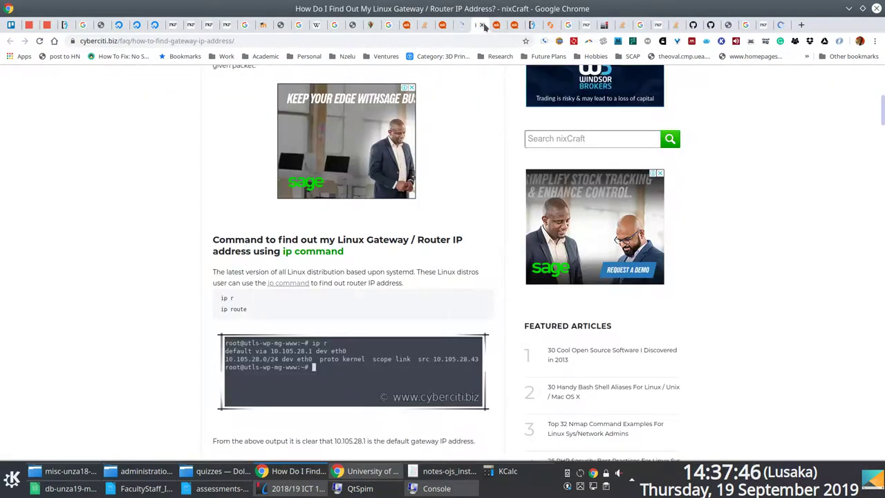
pyautogui.click(483, 26)
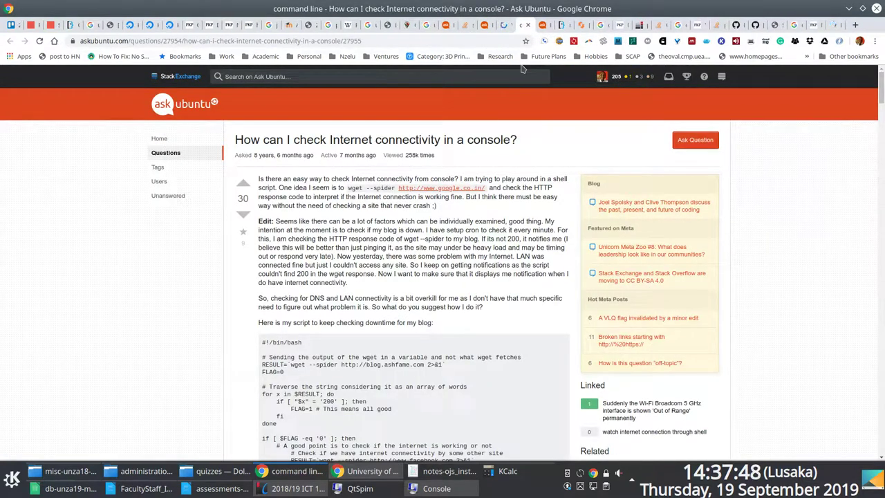
pyautogui.click(528, 25)
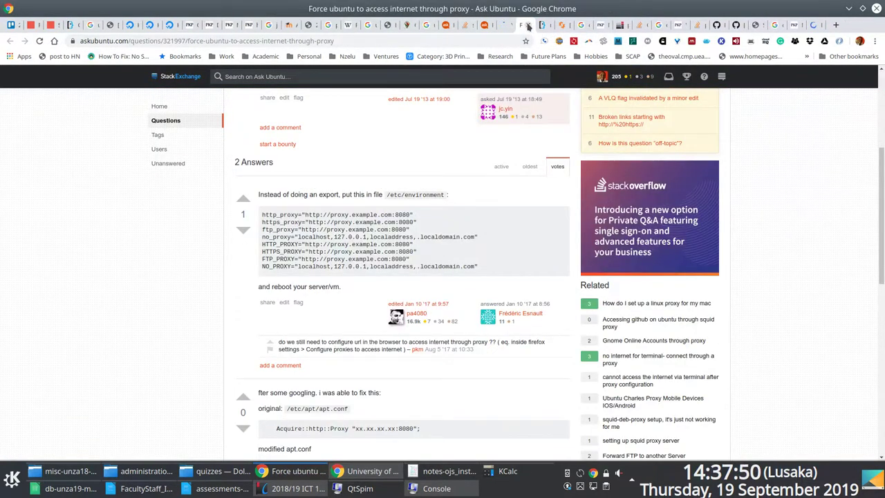
pyautogui.click(529, 26)
pyautogui.click(529, 26)
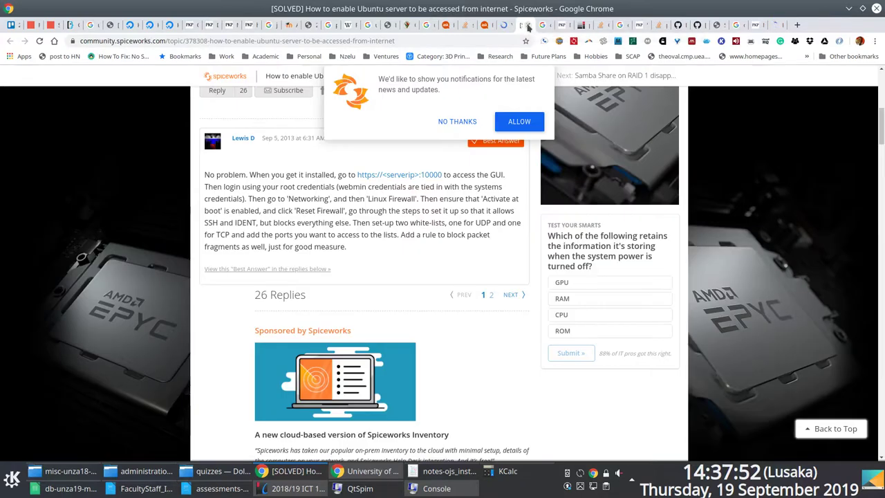
pyautogui.click(528, 25)
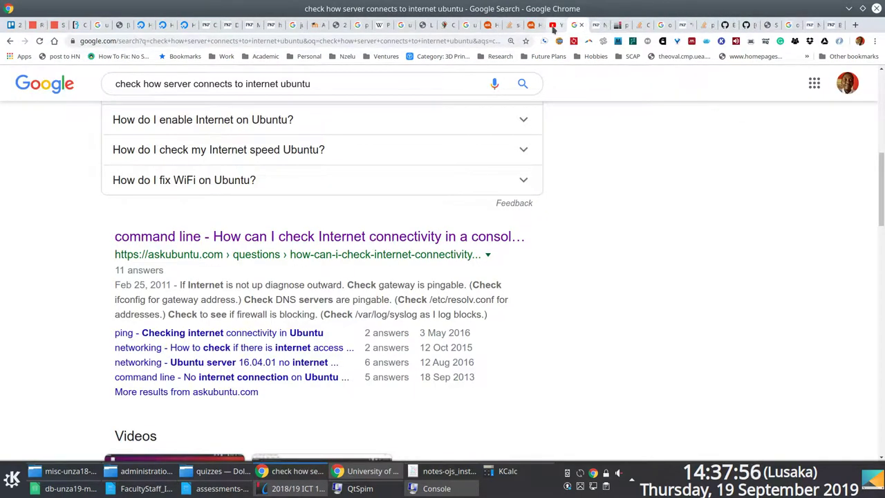
# Open the channel's videos list in YouTube Studio.
pyautogui.click(553, 26)
pyautogui.click(796, 137)
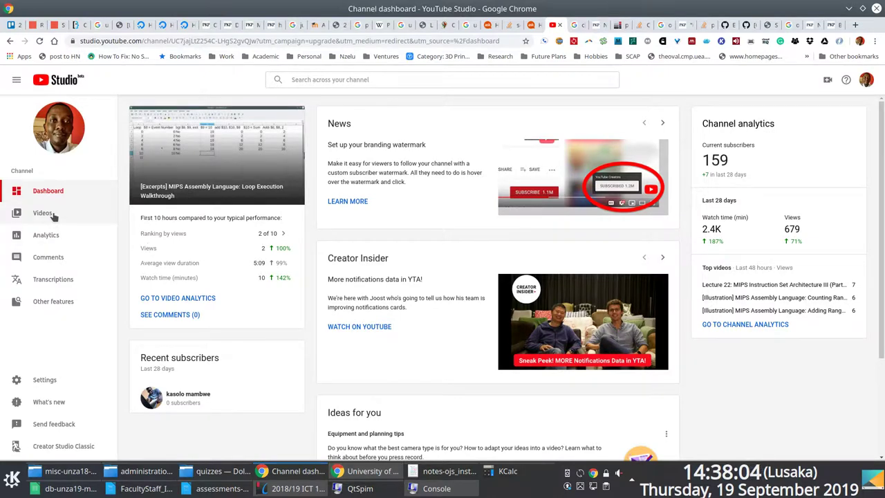
pyautogui.click(53, 214)
# Read down through the Bootstrap Theme for OJS 3 article.
pyautogui.click(830, 25)
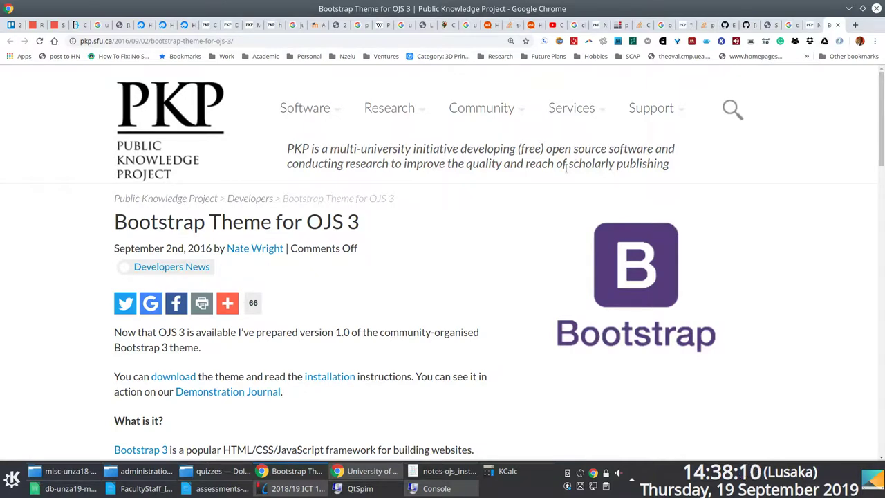
pyautogui.scroll(-4, 566, 169)
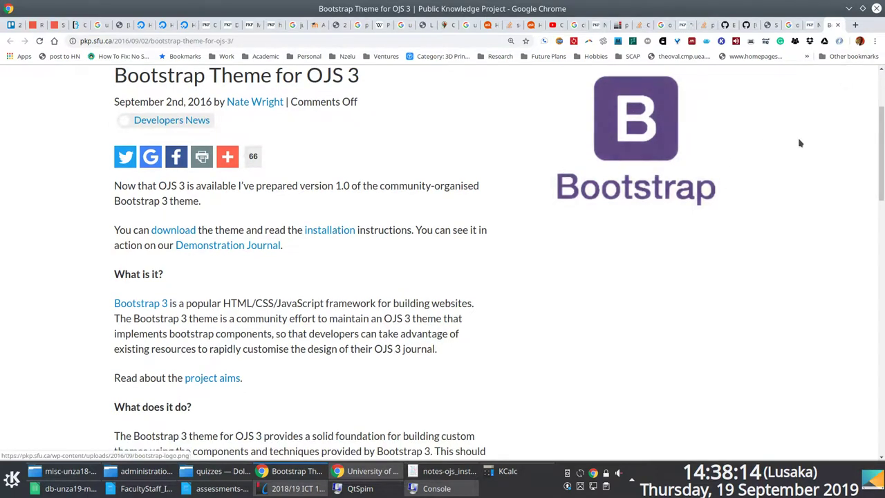
pyautogui.scroll(-5, 798, 145)
pyautogui.scroll(-5, 798, 146)
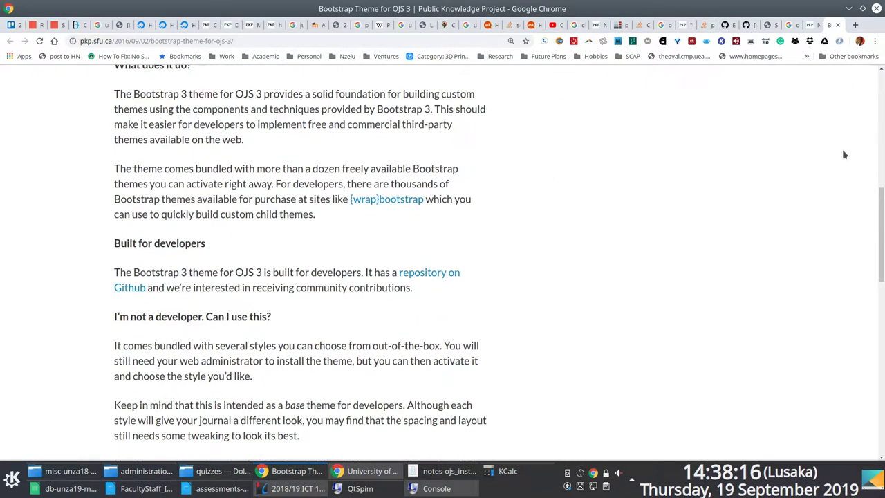
pyautogui.moveTo(881, 200); pyautogui.dragTo(851, 104)
# Open the theme demo instance from the Bootstrap 4 forum thread in a new tab.
pyautogui.click(811, 25)
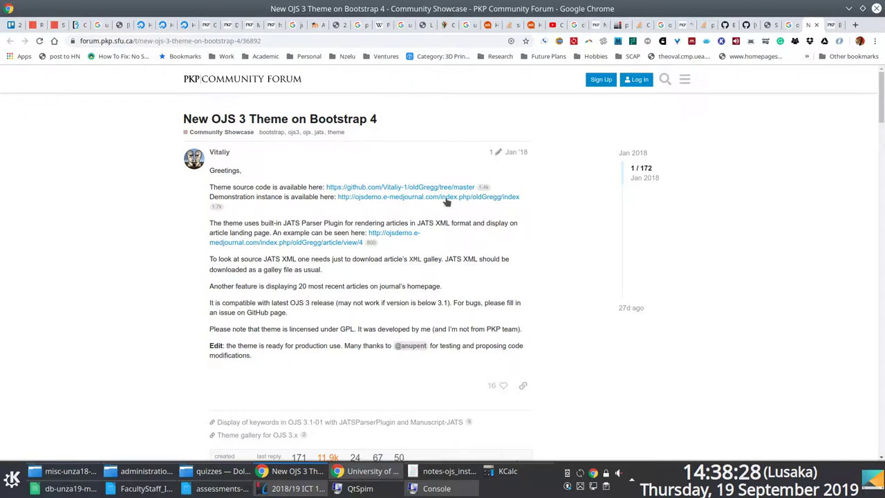
pyautogui.rightClick(395, 198)
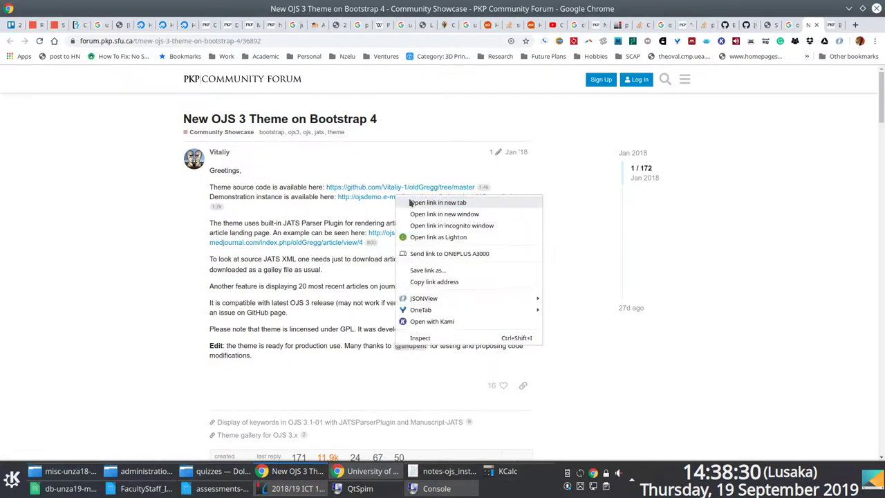
pyautogui.click(412, 202)
pyautogui.moveTo(883, 130); pyautogui.dragTo(824, 389)
pyautogui.scroll(2, 881, 128)
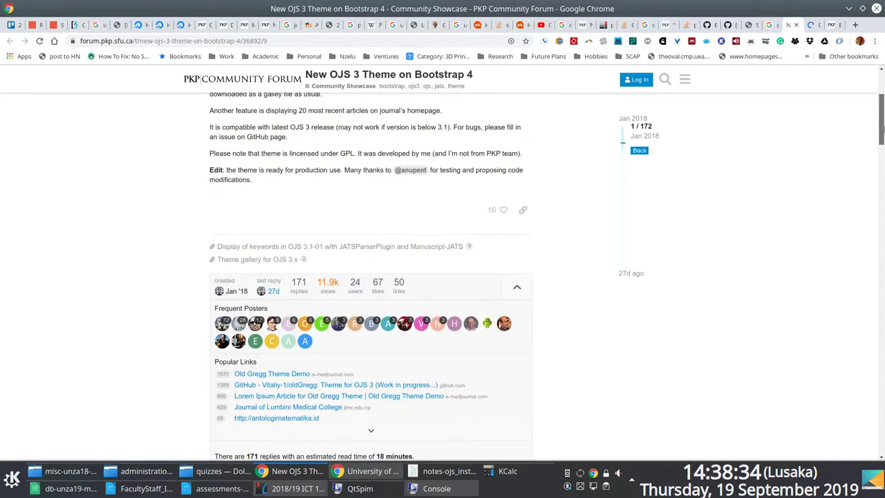
# Close the Stack Overflow MySQLi question and the GitHub issue tabs.
pyautogui.click(775, 25)
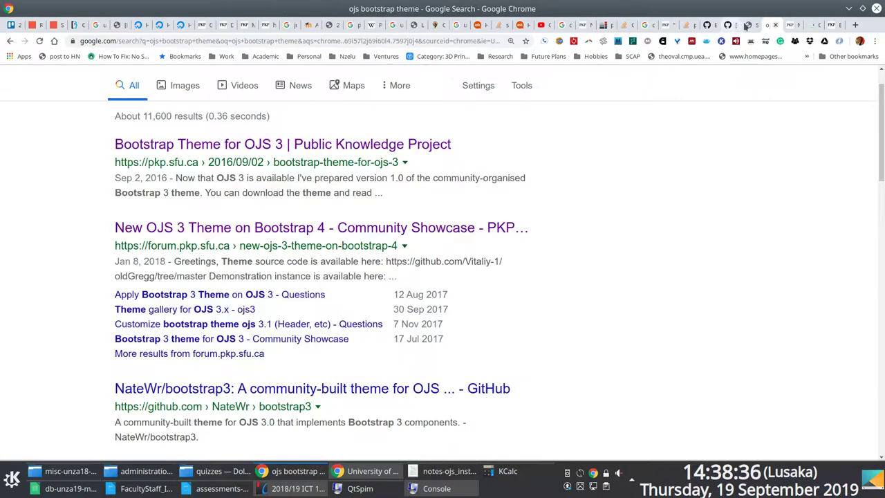
pyautogui.click(734, 26)
pyautogui.click(686, 26)
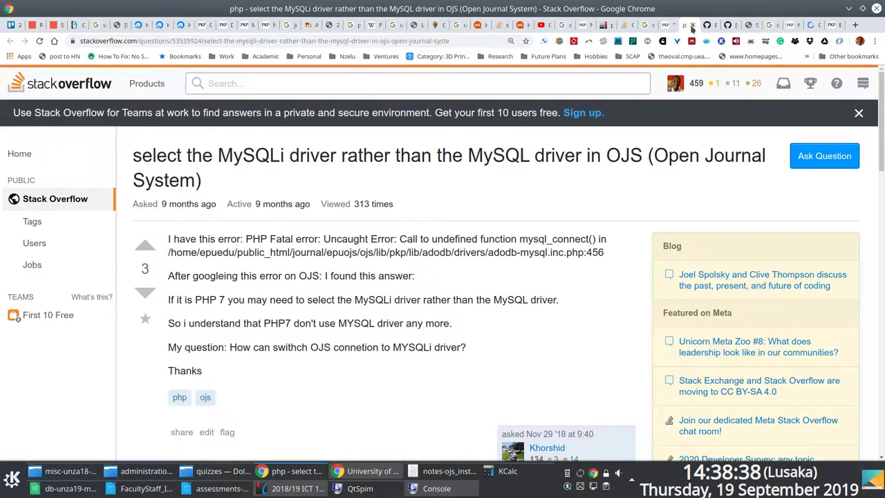
pyautogui.click(696, 25)
pyautogui.click(694, 26)
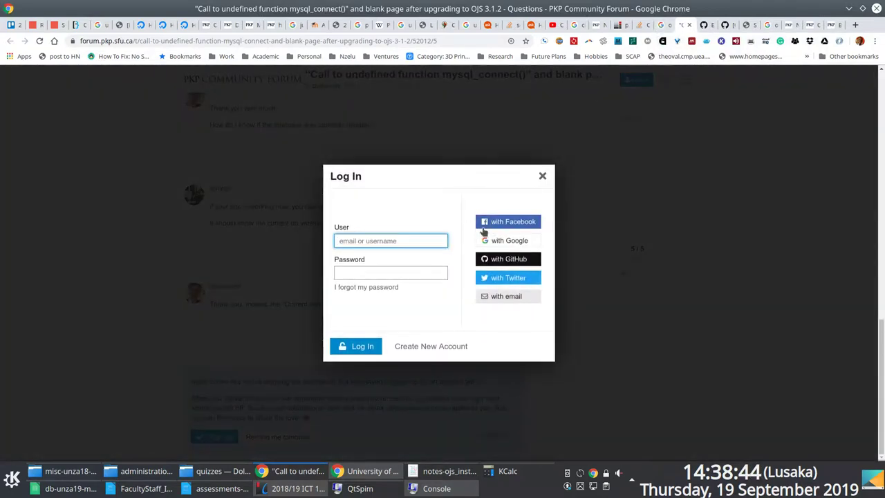
# Sign in to the PKP forum with a Google account.
pyautogui.click(510, 243)
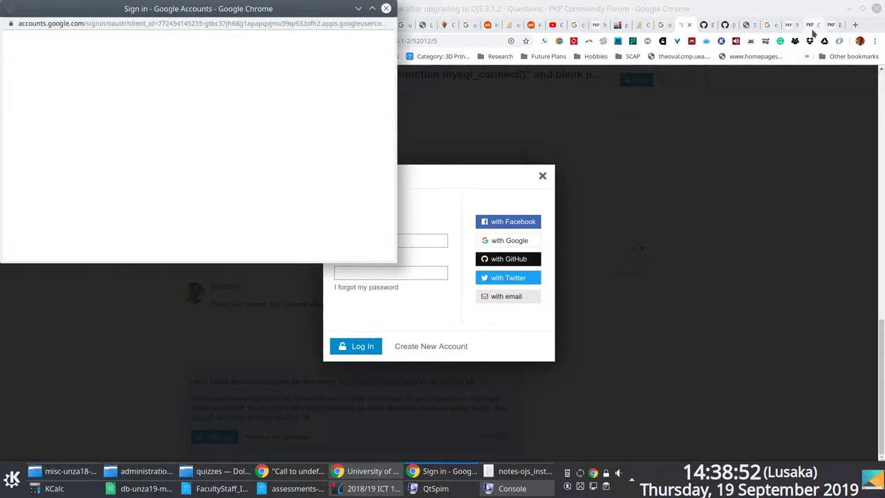
pyautogui.click(827, 26)
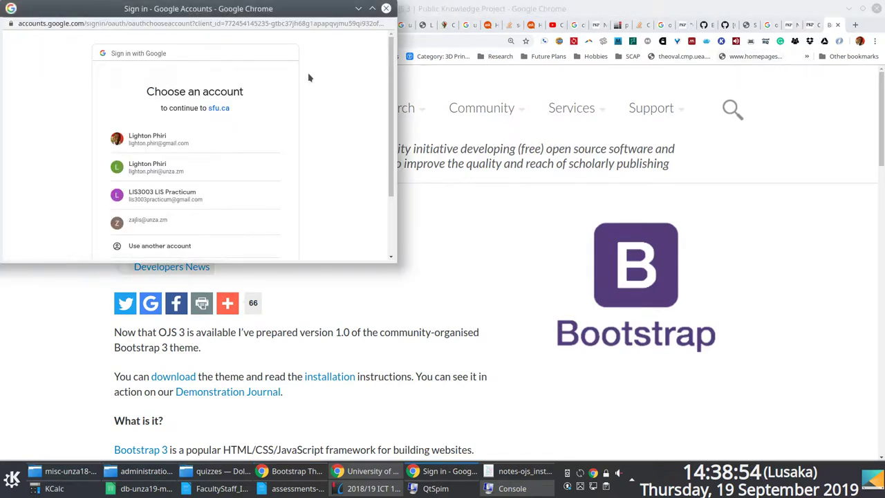
pyautogui.click(170, 141)
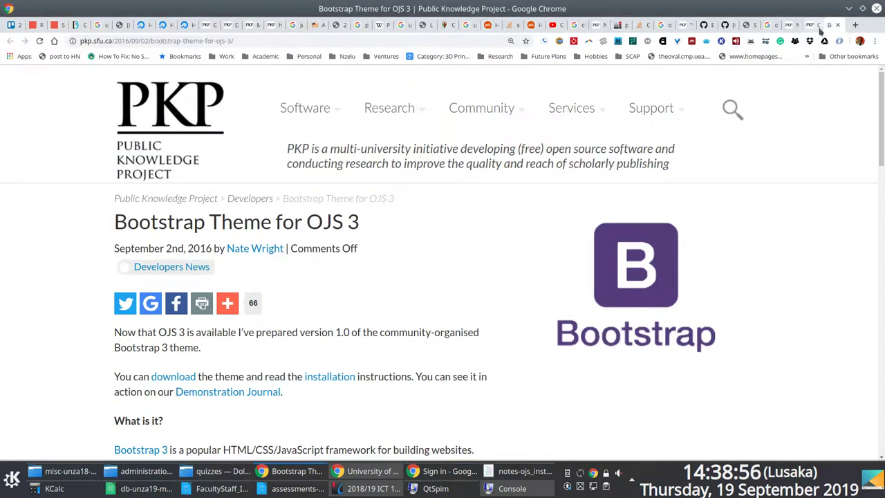
# Open the article's Demonstration Journal link in a new tab.
pyautogui.scroll(-3, 415, 152)
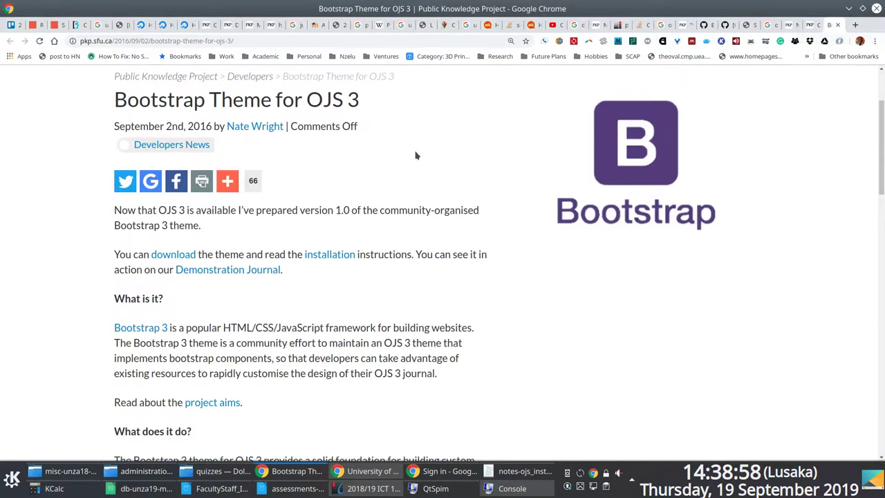
pyautogui.rightClick(228, 271)
pyautogui.click(242, 277)
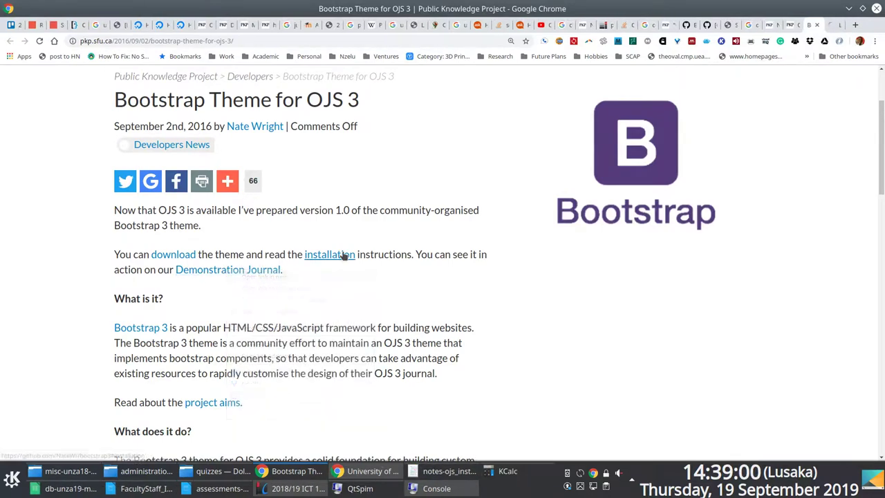
pyautogui.scroll(-3, 505, 270)
pyautogui.scroll(-2, 518, 278)
pyautogui.moveTo(882, 207); pyautogui.dragTo(882, 111)
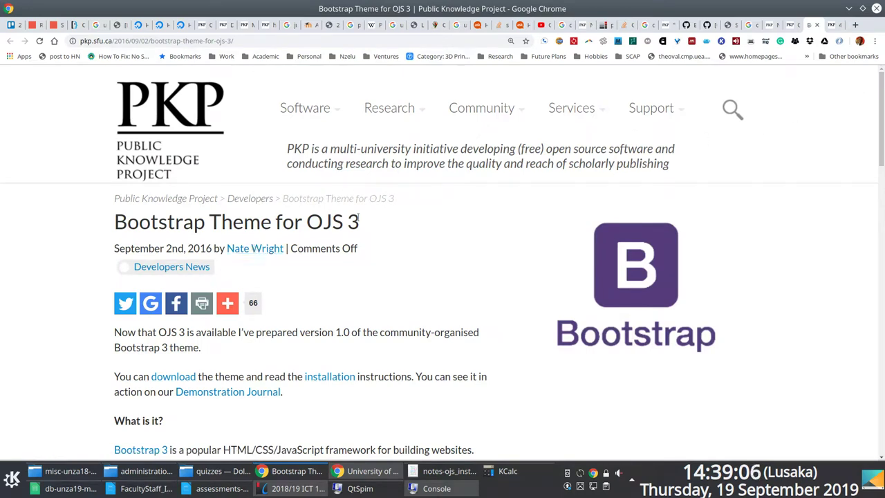
# Look over the Old Gregg demo, then close it, the duplicate article and the 404 page.
pyautogui.click(789, 25)
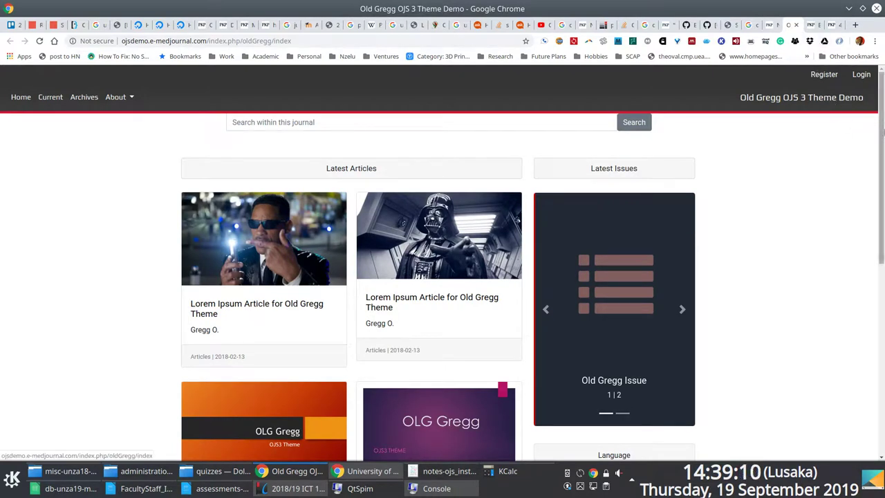
pyautogui.click(881, 276)
pyautogui.moveTo(882, 277); pyautogui.dragTo(883, 62)
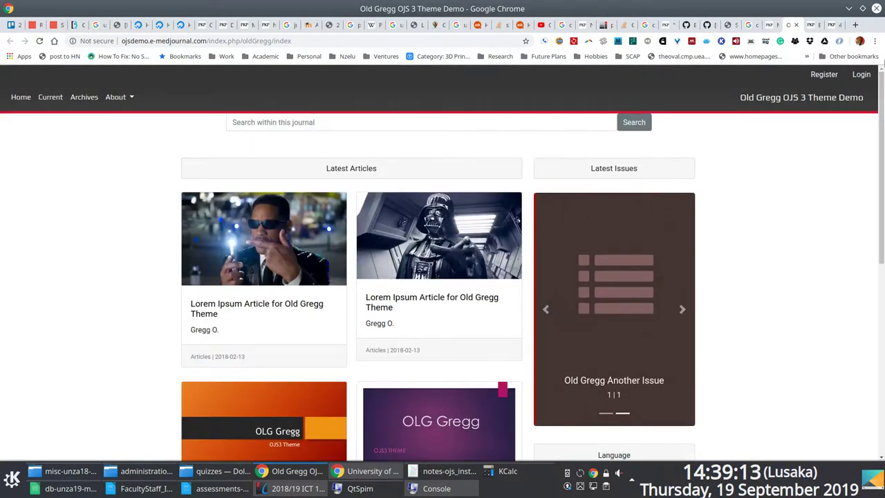
pyautogui.click(796, 25)
pyautogui.click(795, 26)
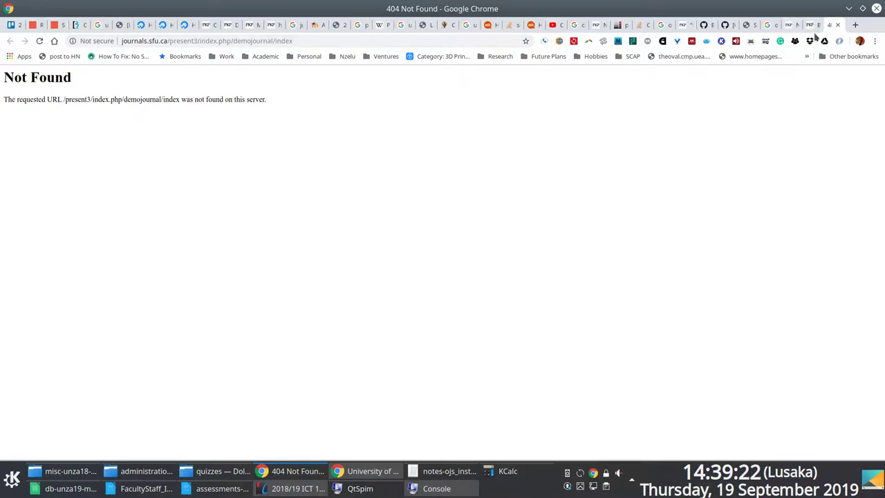
pyautogui.click(839, 25)
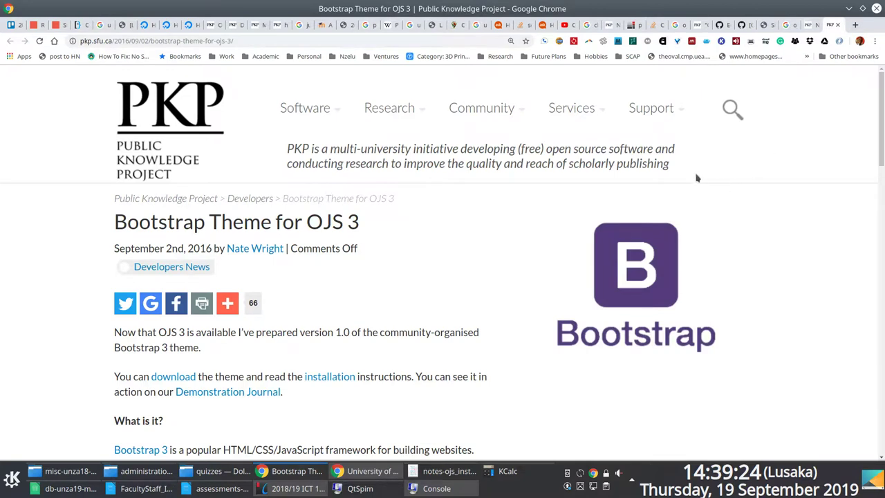
# Open the theme's download and installation pages in new tabs.
pyautogui.scroll(-1, 484, 242)
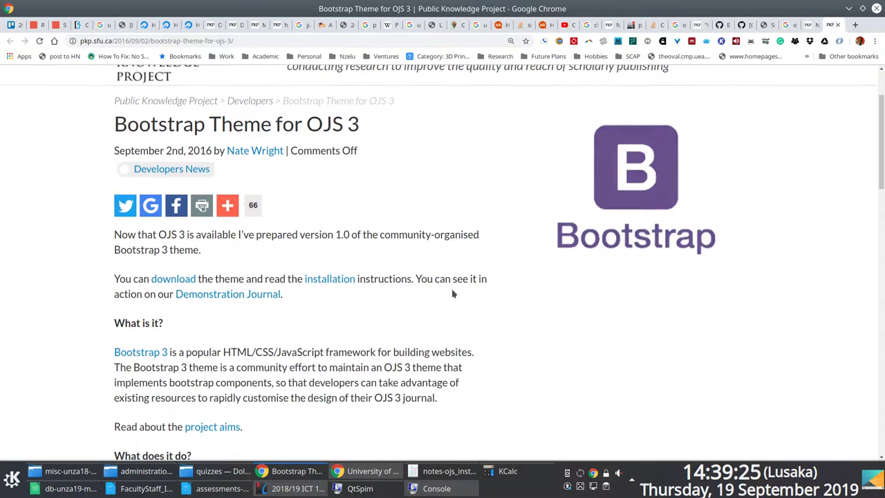
pyautogui.rightClick(187, 284)
pyautogui.click(311, 291)
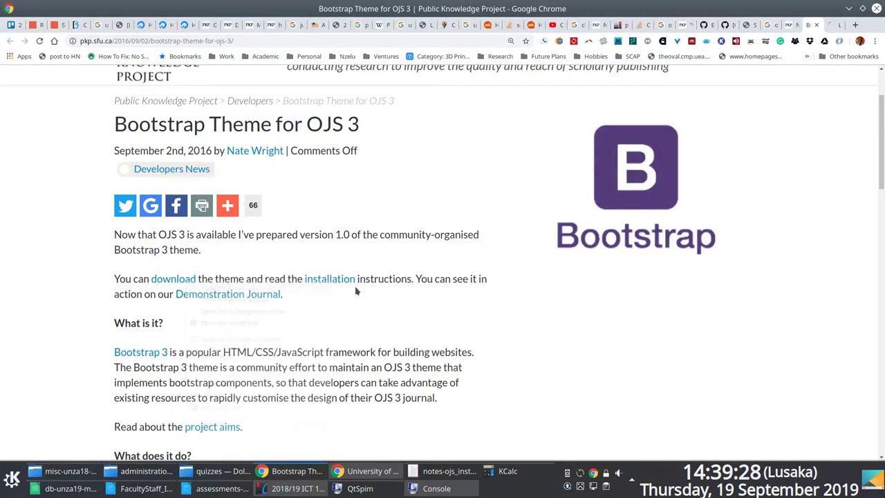
pyautogui.rightClick(329, 280)
pyautogui.click(342, 289)
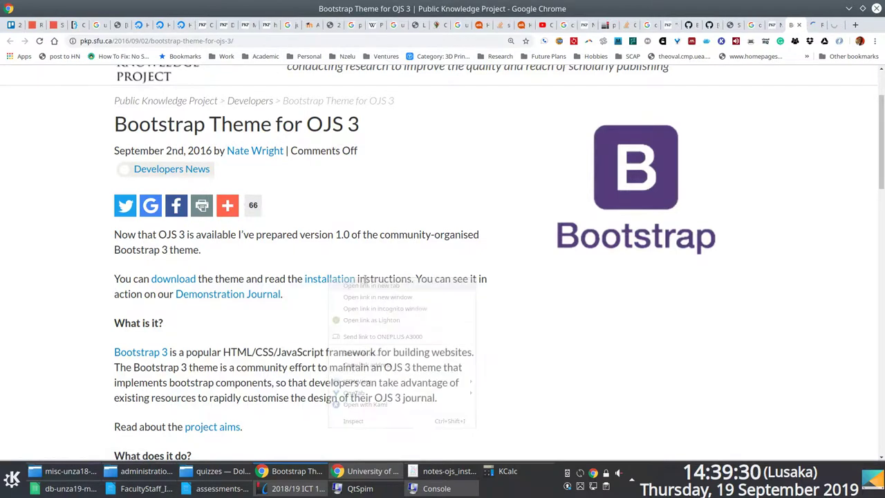
# Go back to the Bootstrap 4 forum thread and scroll through it.
pyautogui.scroll(-4, 669, 220)
pyautogui.scroll(-3, 737, 159)
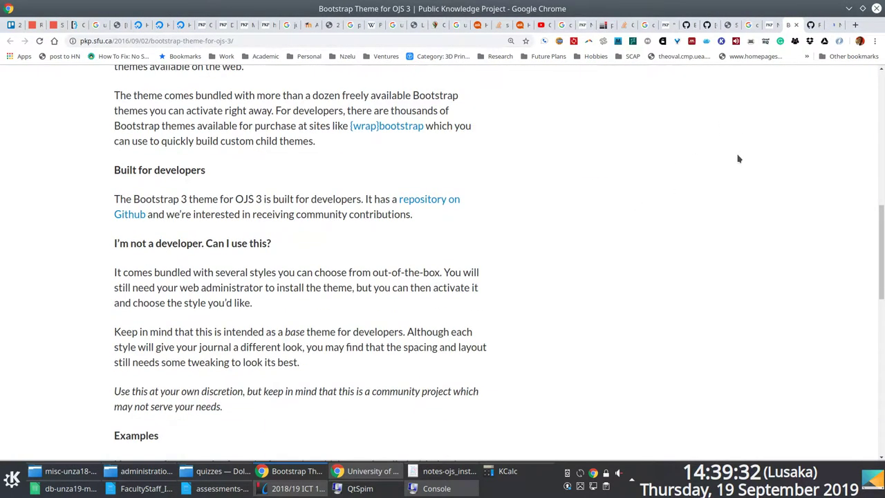
pyautogui.click(768, 26)
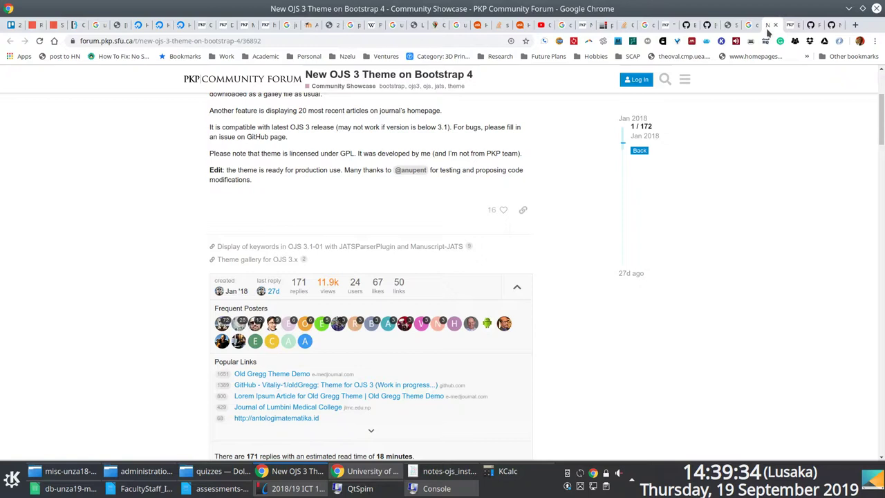
pyautogui.scroll(-5, 877, 212)
pyautogui.moveTo(877, 211); pyautogui.dragTo(877, 395)
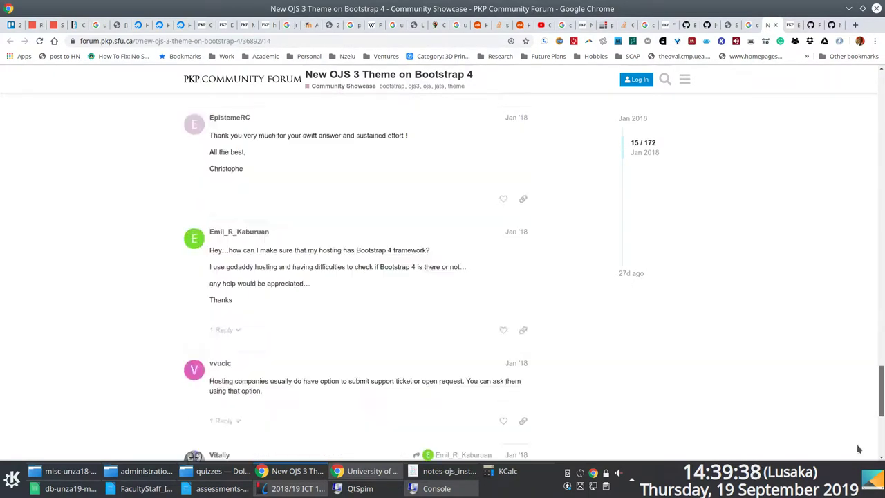
pyautogui.scroll(15, 877, 391)
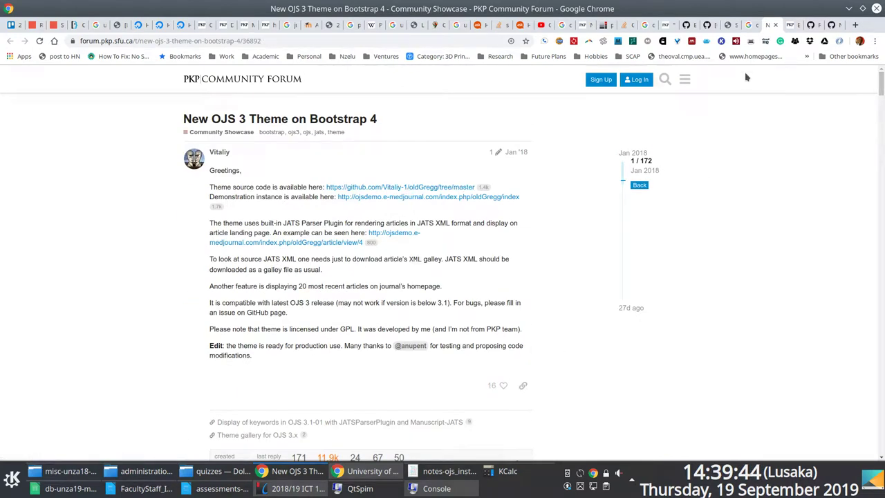
# On the bootstrap3 releases page, copy the bootstrap3-3.1.2.5.tar.gz download address.
pyautogui.click(812, 25)
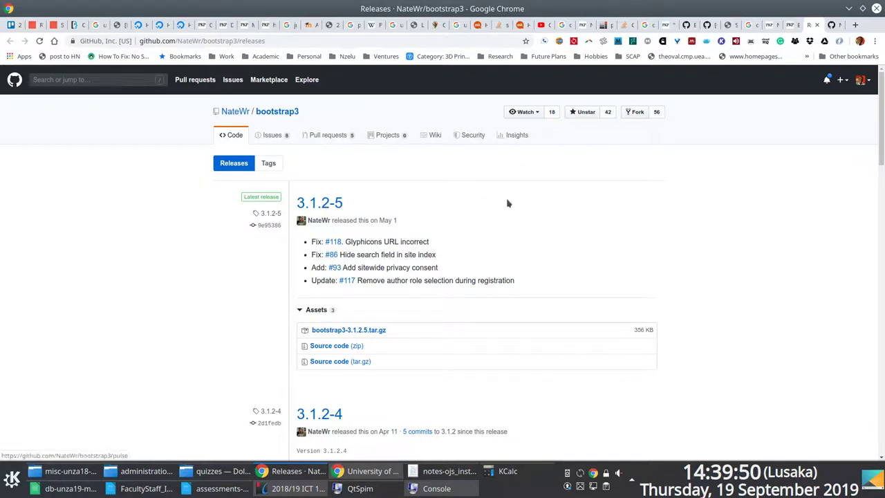
pyautogui.scroll(-3, 489, 217)
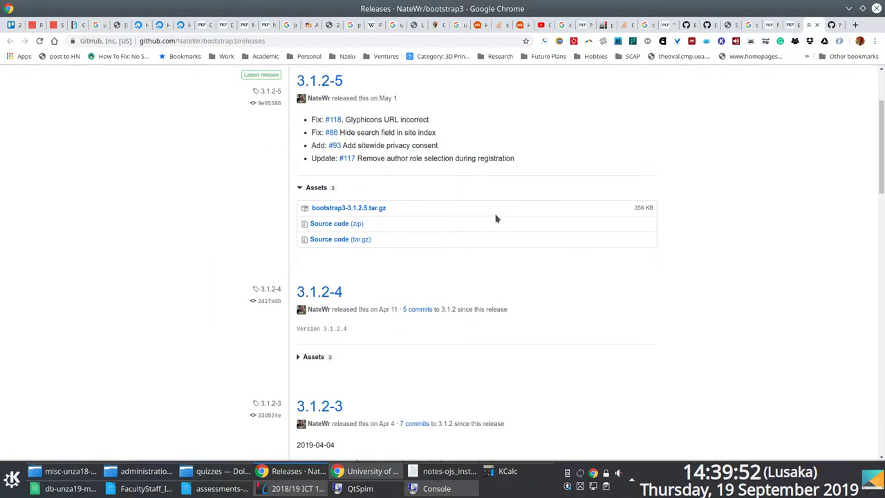
pyautogui.scroll(1, 495, 218)
pyautogui.scroll(-4, 496, 218)
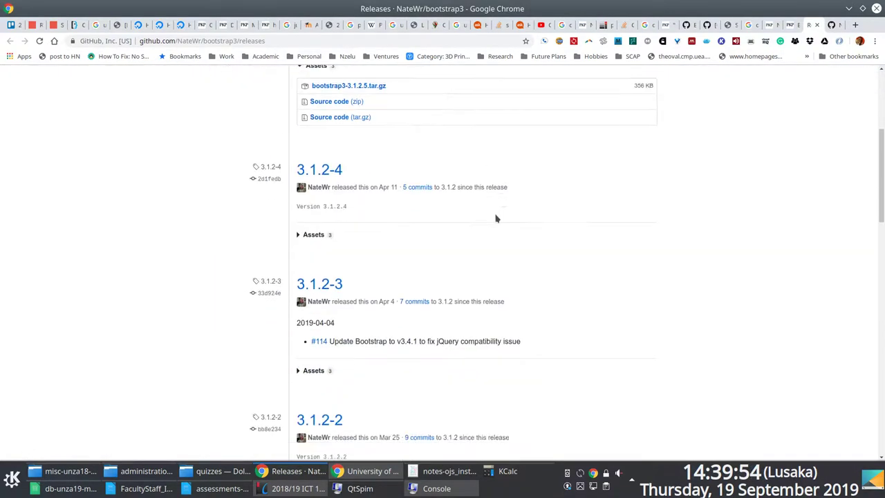
pyautogui.scroll(3, 496, 219)
pyautogui.scroll(3, 392, 211)
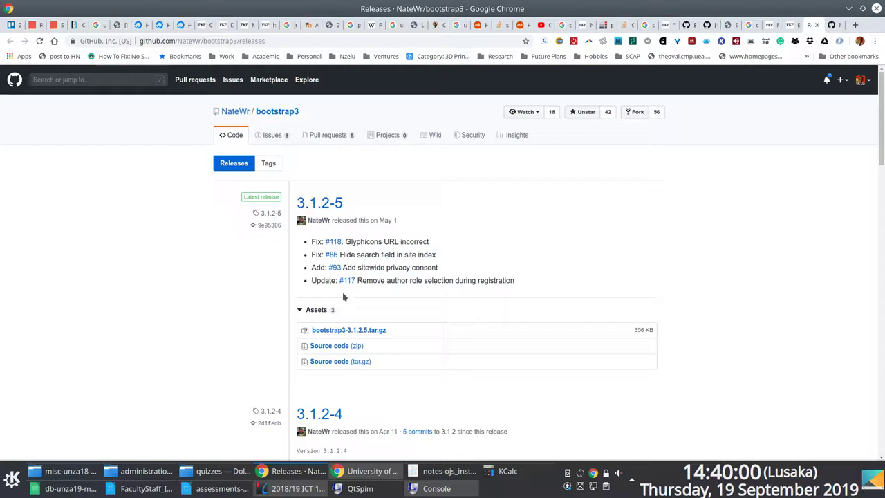
pyautogui.rightClick(341, 333)
pyautogui.click(375, 267)
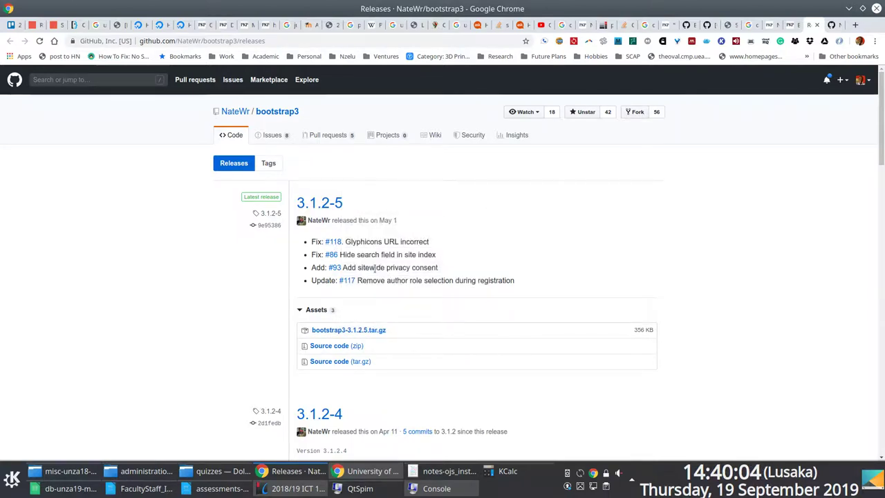
# Read the bootstrap3 installation notes, then return to OJS Site Administration.
pyautogui.scroll(-1, 619, 359)
pyautogui.moveTo(882, 135); pyautogui.dragTo(748, 109)
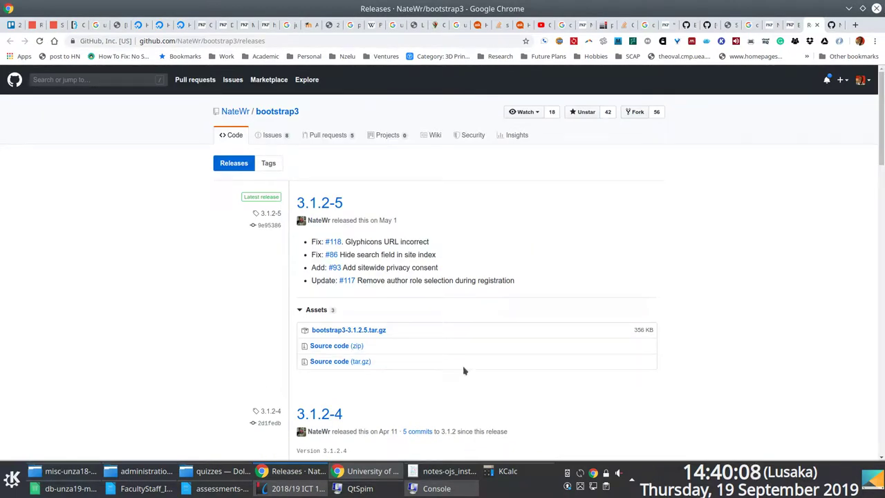
pyautogui.click(833, 25)
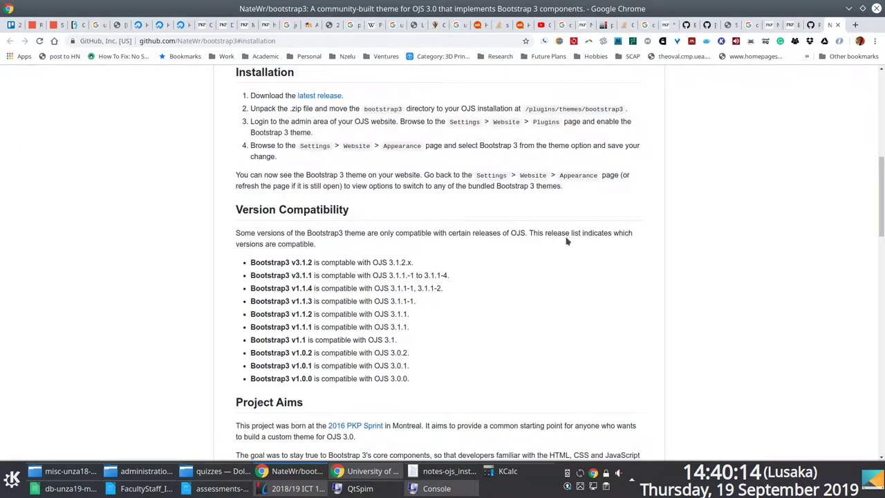
pyautogui.click(728, 25)
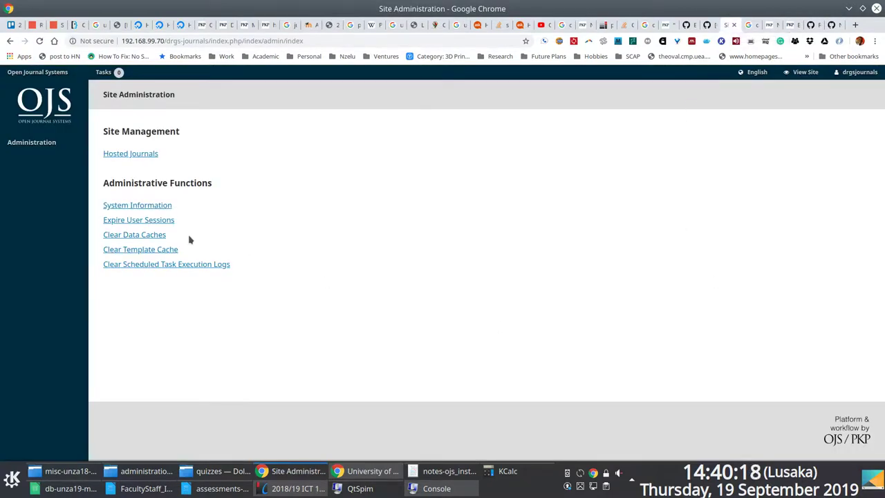
# Open OJS System Information and copy the installed version 3.1.2.1.
pyautogui.click(151, 206)
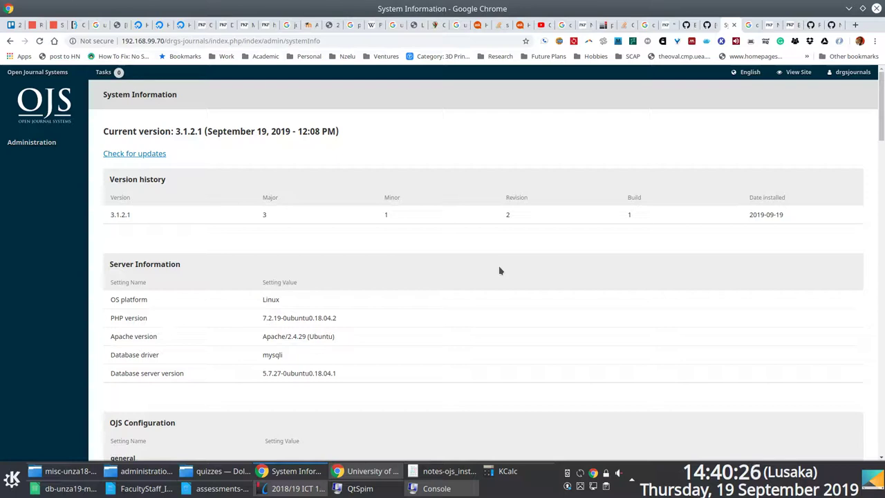
pyautogui.moveTo(165, 219); pyautogui.dragTo(110, 216)
pyautogui.click(811, 26)
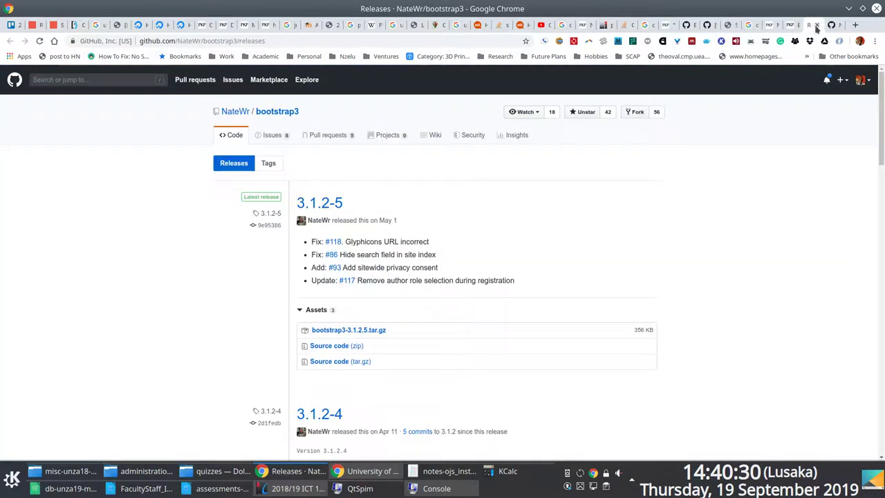
pyautogui.click(830, 25)
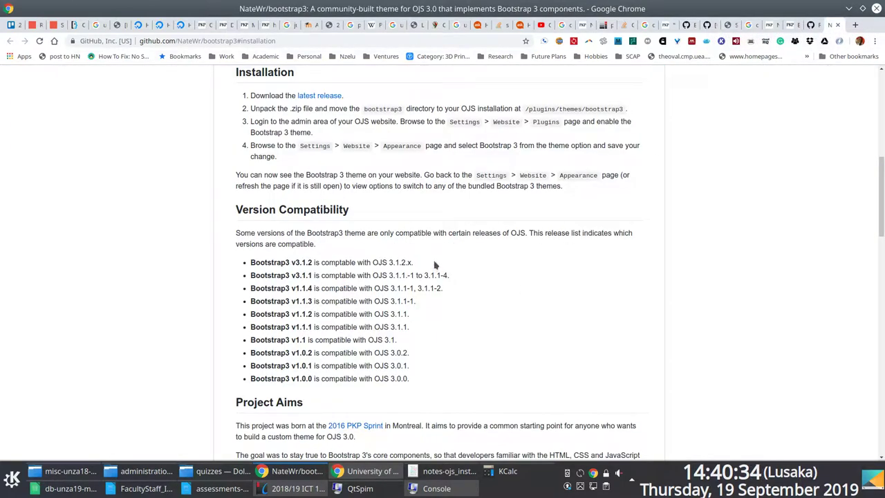
pyautogui.click(728, 25)
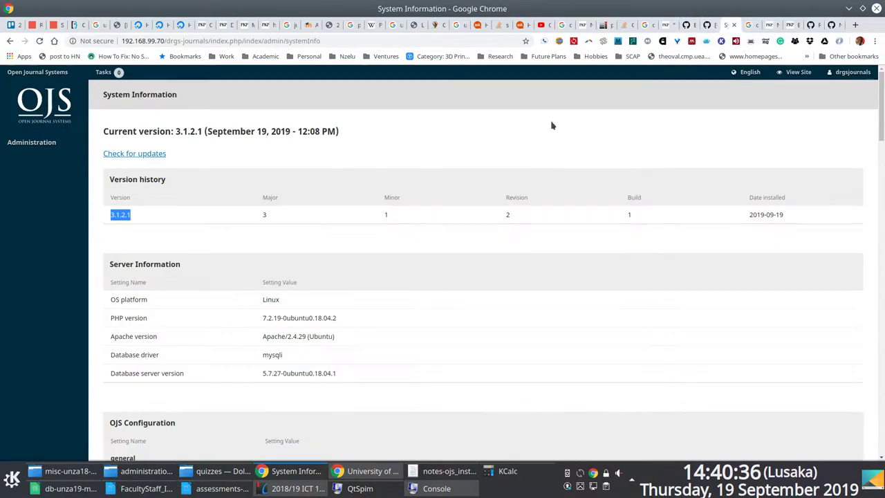
pyautogui.rightClick(118, 214)
pyautogui.click(134, 222)
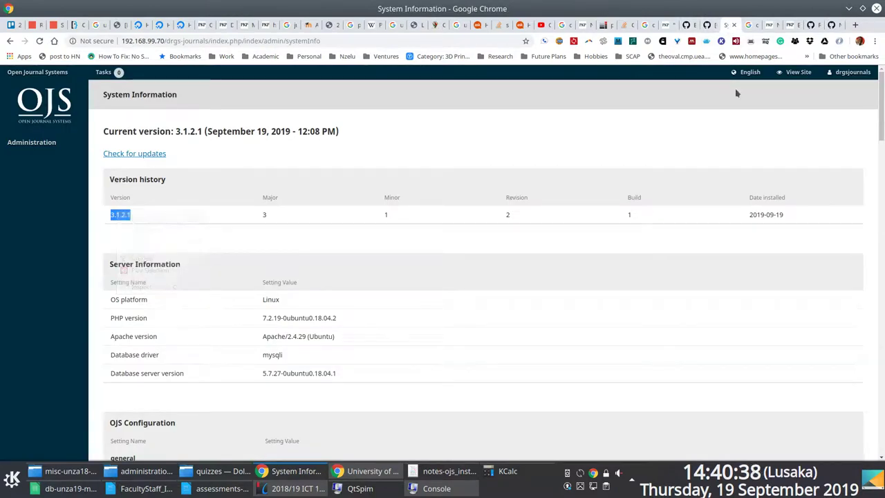
# Highlight the Bootstrap3 v3.1.2 / OJS 3.1.2.x line in the README compatibility list.
pyautogui.click(832, 24)
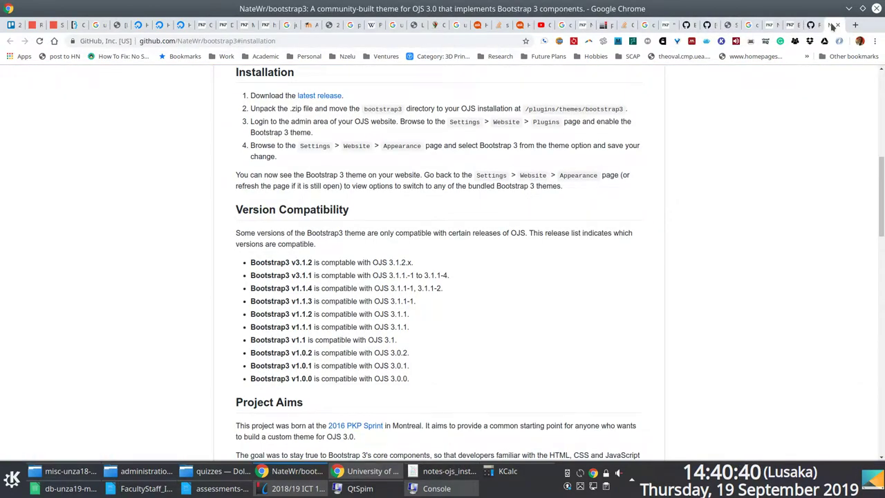
pyautogui.moveTo(413, 264); pyautogui.dragTo(225, 268)
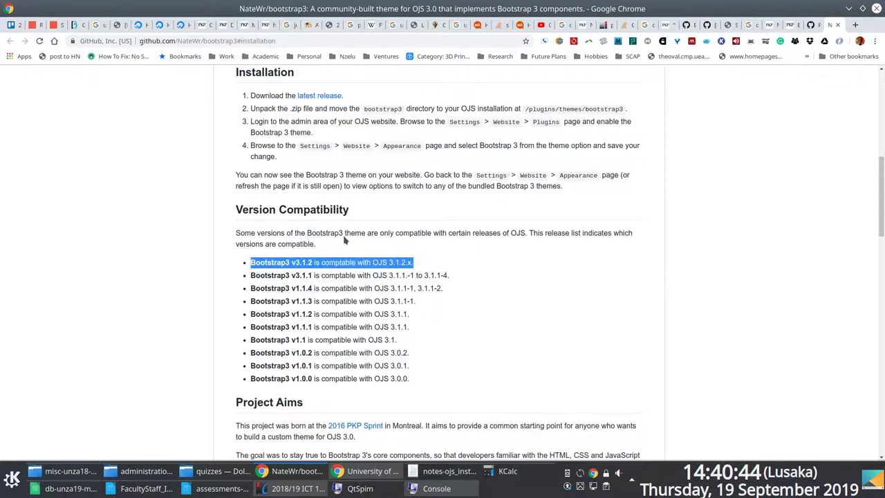
pyautogui.click(320, 97)
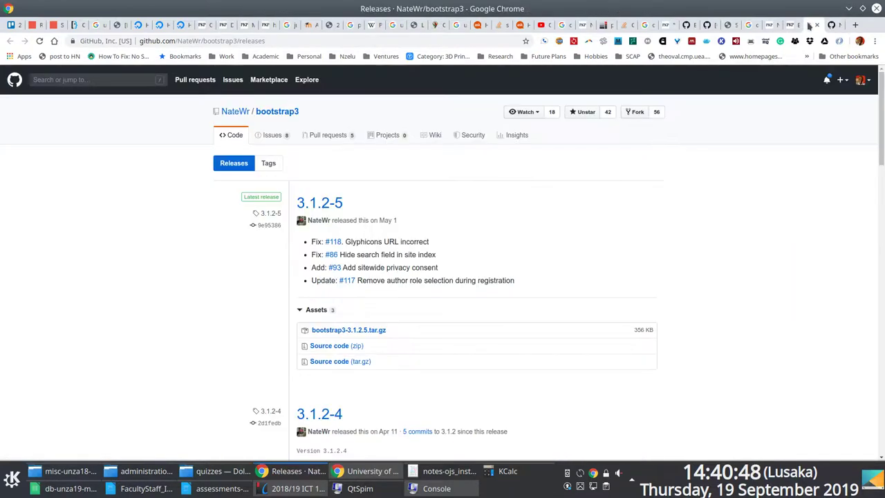
pyautogui.click(832, 25)
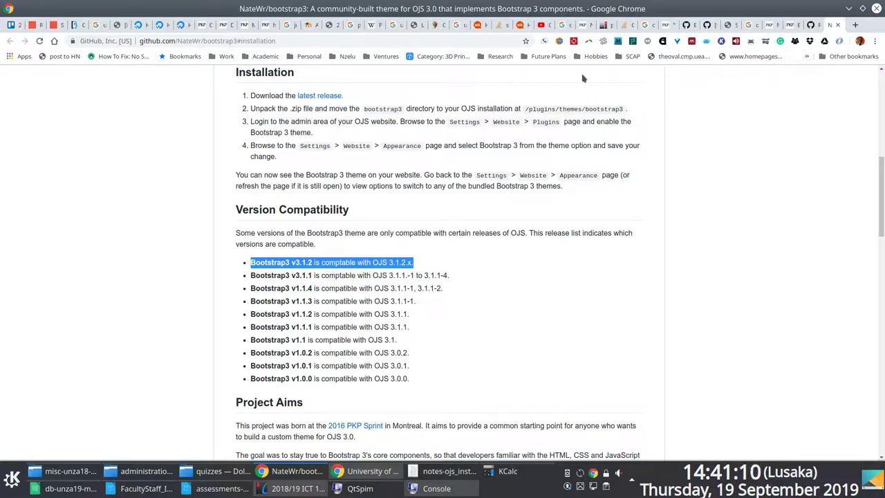
# Copy the link address of the bootstrap3-3.1.2.5.tar.gz asset.
pyautogui.click(810, 26)
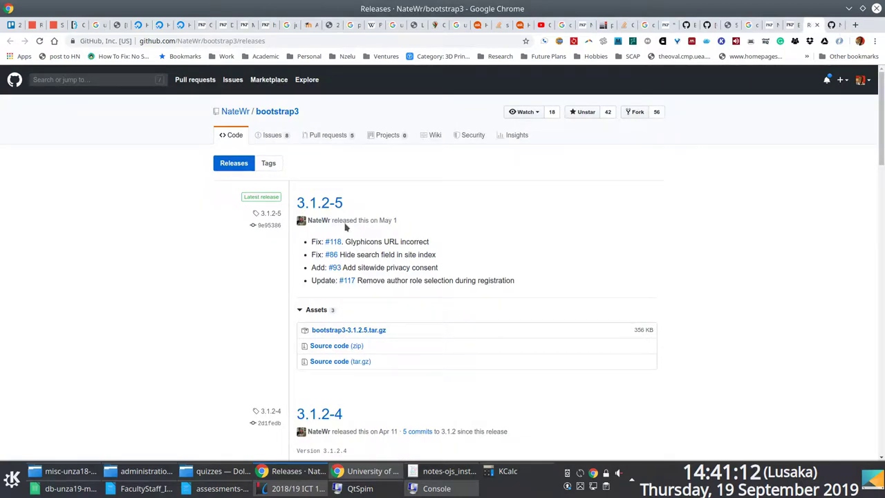
pyautogui.rightClick(364, 336)
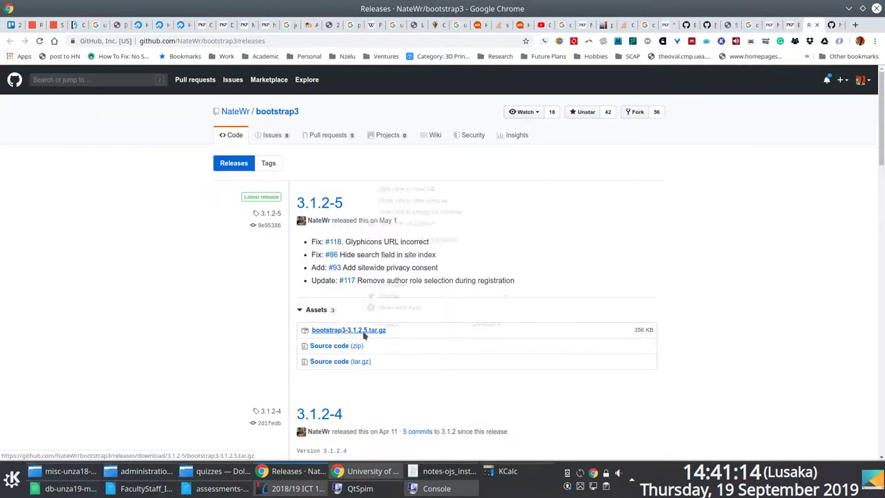
pyautogui.click(413, 269)
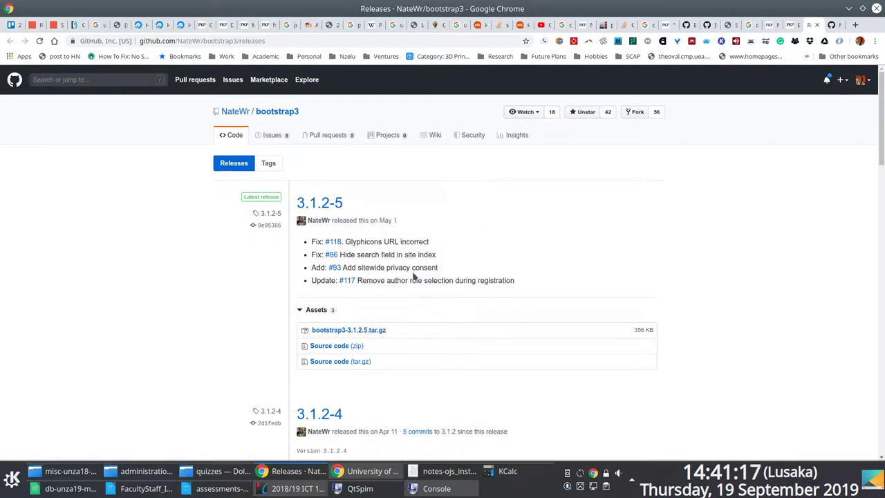
pyautogui.press('F12')
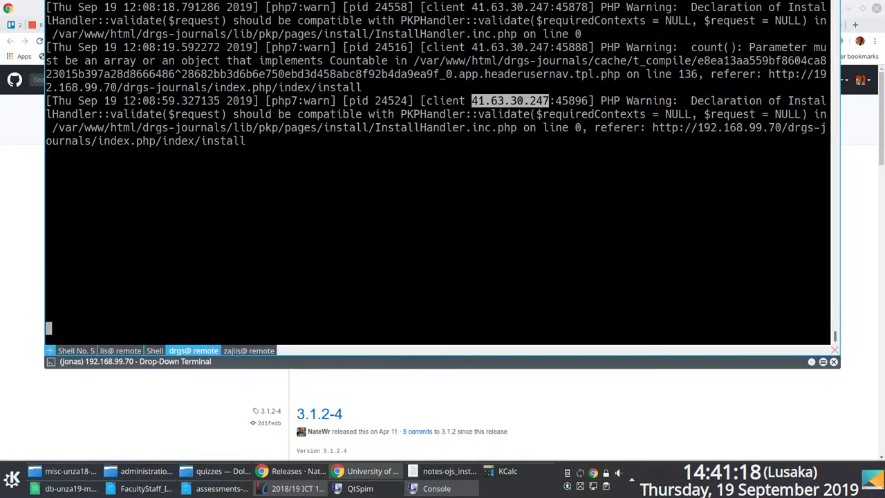
pyautogui.hotkey('shift', 'Left')
pyautogui.press('Return')
pyautogui.press('Return')
pyautogui.press('Return')
pyautogui.write('cd')
pyautogui.press('Return')
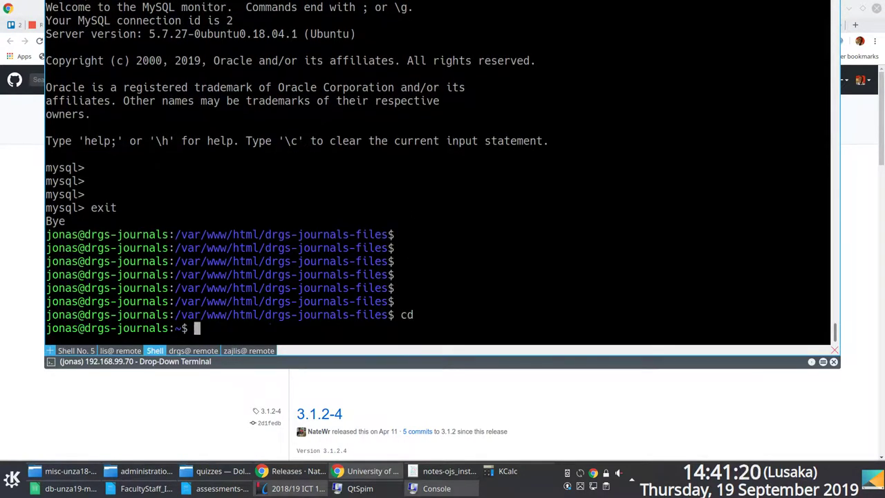
pyautogui.write('ls')
pyautogui.press('Return')
pyautogui.write('ls')
pyautogui.press('Return')
pyautogui.write('cd p')
pyautogui.press('Tab')
pyautogui.press('Return')
pyautogui.write('ls')
# Run wget with the pasted tarball URL to start the download.
pyautogui.press('Return')
pyautogui.write('cd o')
pyautogui.press('Tab')
pyautogui.press('Return')
pyautogui.write('ls')
pyautogui.press('Return')
pyautogui.write('wget')
pyautogui.hotkey('ctrl', 'shift', 'v')
pyautogui.press('Return')
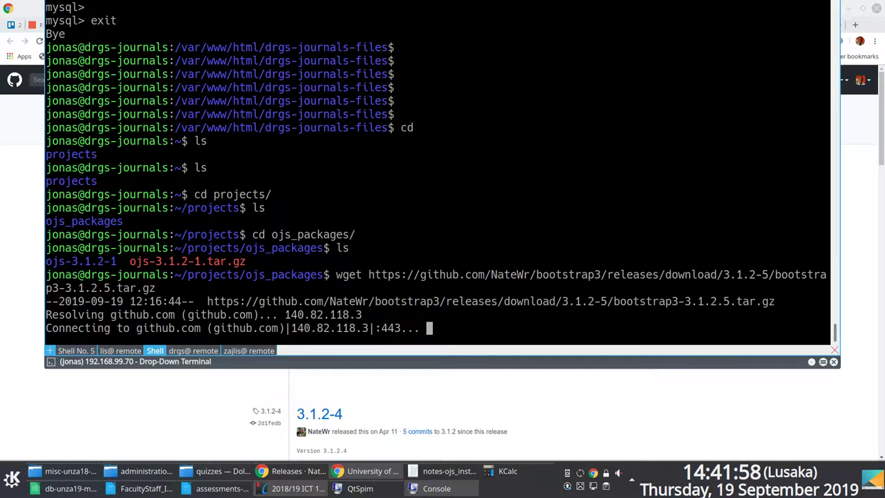
pyautogui.press('F12')
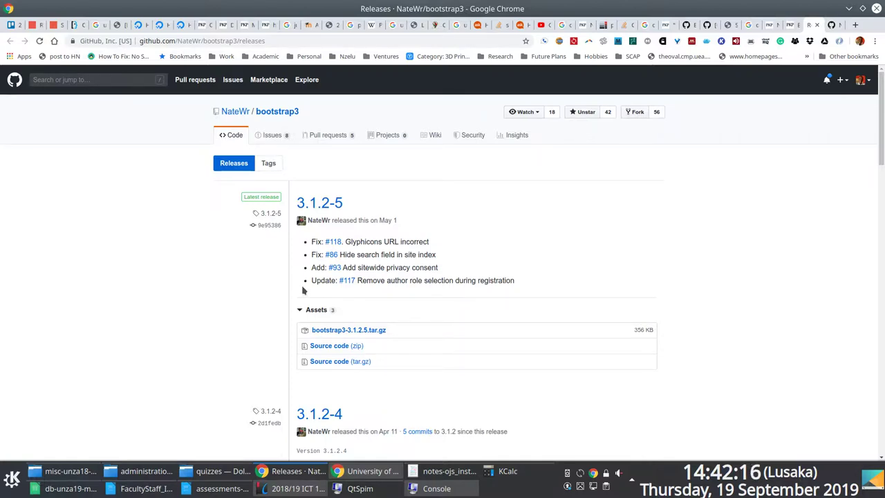
# Download bootstrap3-3.1.2.5.tar.gz in the browser and abort the stalled server wget.
pyautogui.press('F12')
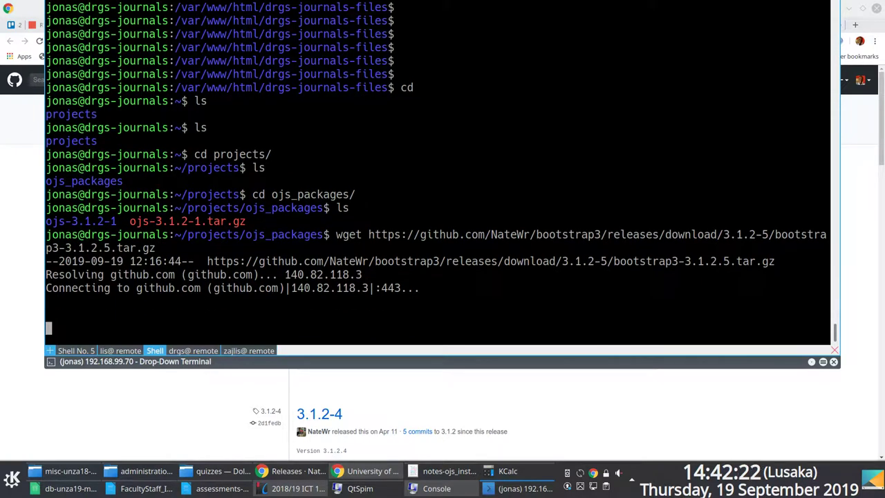
pyautogui.press('F12')
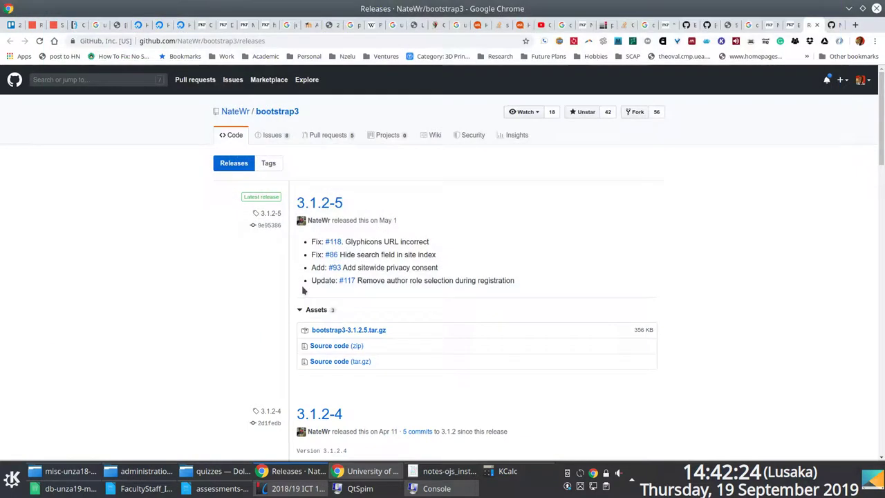
pyautogui.click(361, 332)
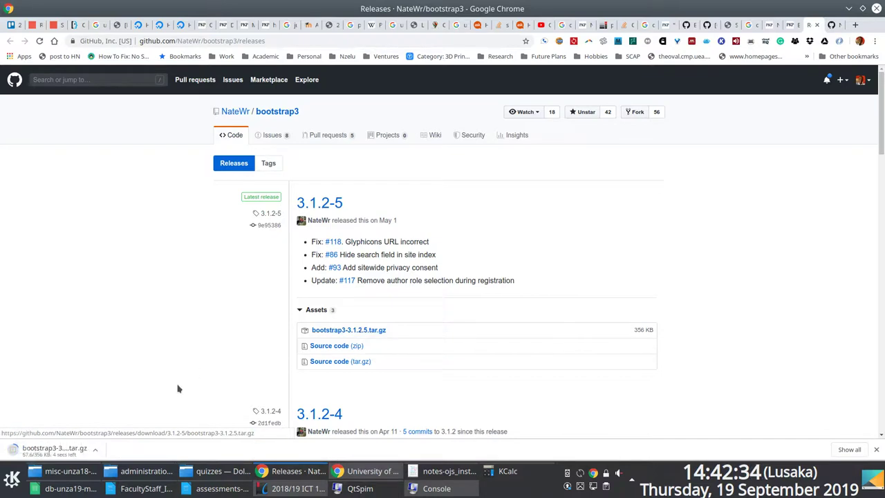
pyautogui.press('F12')
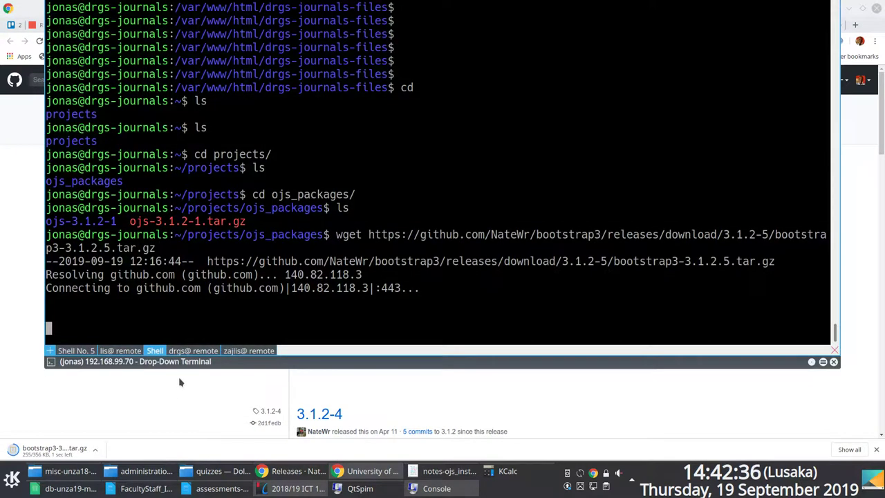
pyautogui.press('Return')
pyautogui.press('Return')
pyautogui.press('Return')
pyautogui.hotkey('ctrl', 'c')
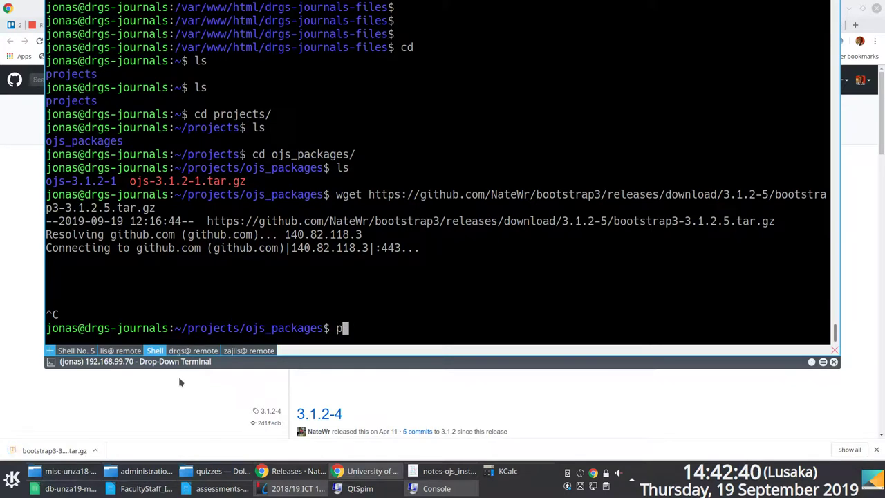
# Run ip address on the server and copy its address 192.168.99.70.
pyautogui.write('ip adre')
pyautogui.press('BackSpace')
pyautogui.press('BackSpace')
pyautogui.write('dress')
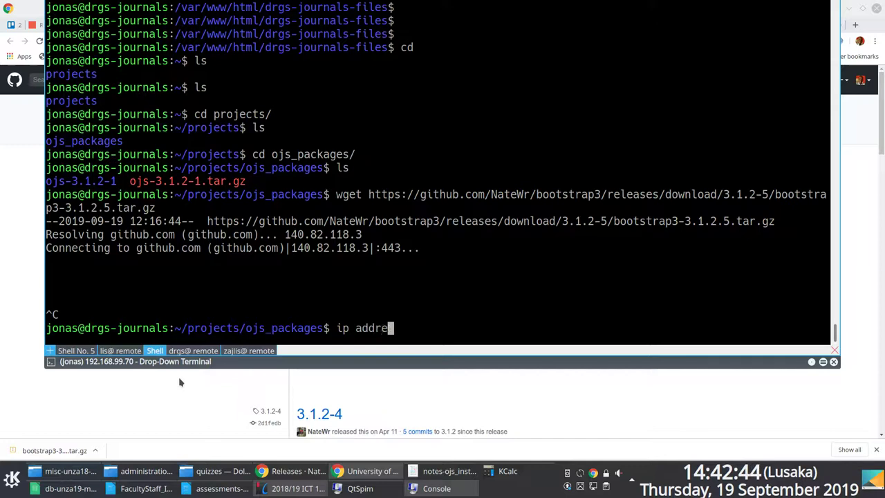
pyautogui.press('Return')
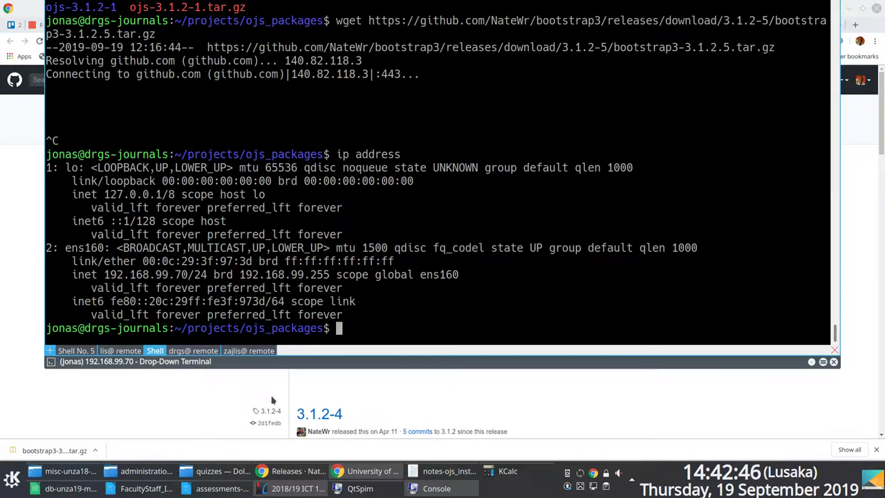
pyautogui.moveTo(186, 274); pyautogui.dragTo(104, 275)
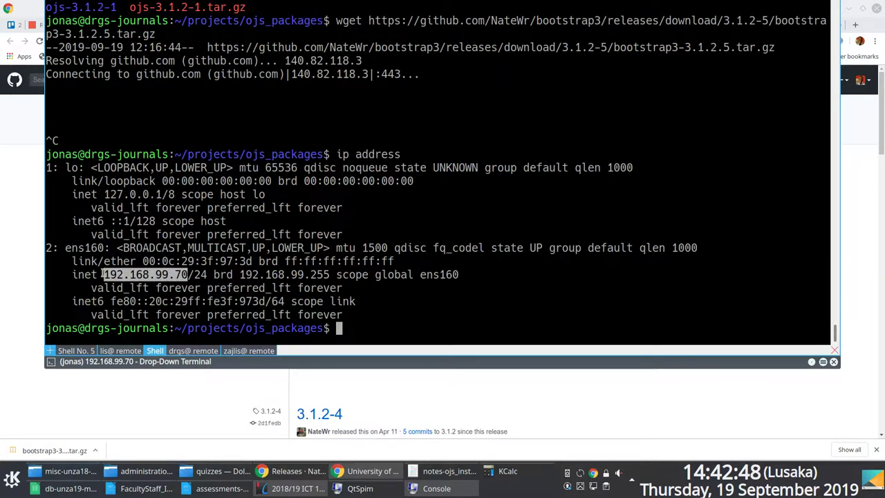
pyautogui.rightClick(137, 275)
pyautogui.click(140, 280)
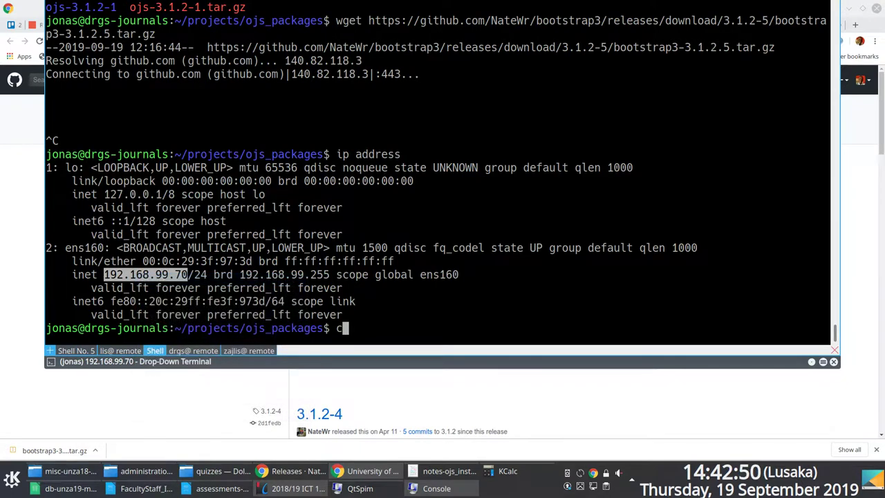
pyautogui.hotkey('shift', 'Left')
pyautogui.hotkey('shift', 'Left')
pyautogui.hotkey('shift', 'Right')
pyautogui.hotkey('shift', 'Right')
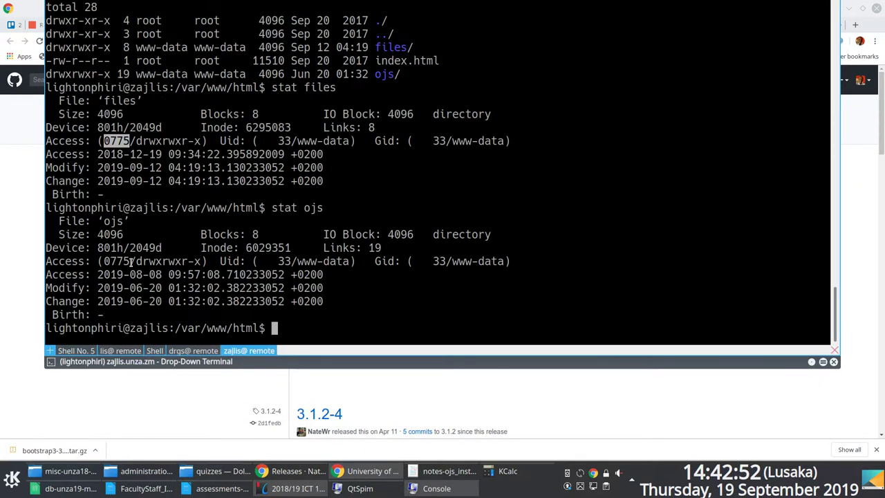
# Upload ~/Downloads/bootstrap3-3.1.2.5.tar.gz to the journal server's home directory with rsync.
pyautogui.hotkey('ctrl', 'shift', 't')
pyautogui.press('Return')
pyautogui.press('Return')
pyautogui.press('Return')
pyautogui.press('Return')
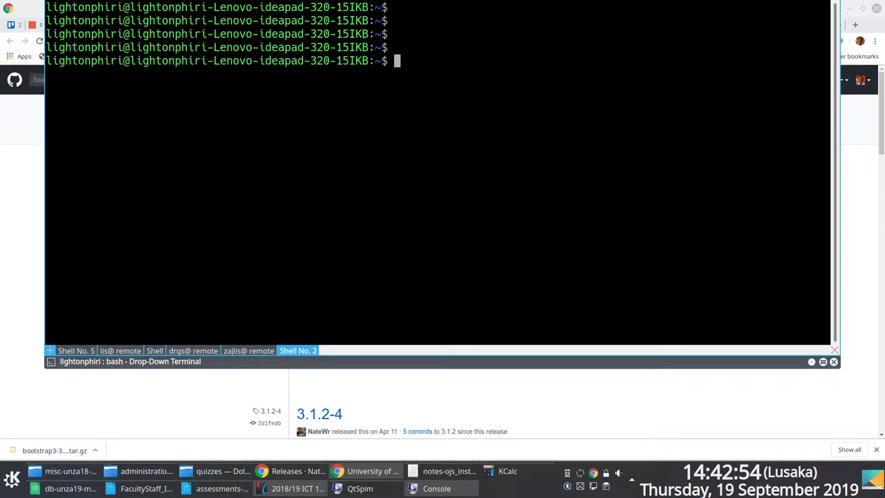
pyautogui.write('rsync -vr -')
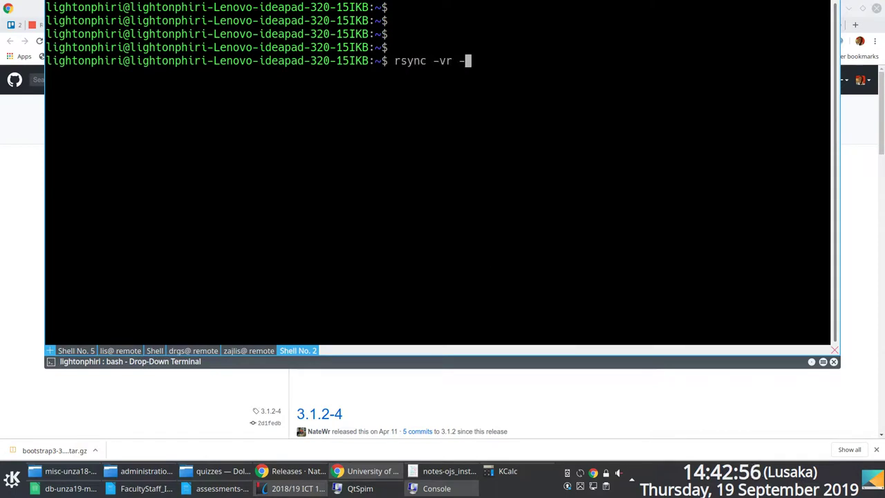
pyautogui.write('-progress ~/Dow')
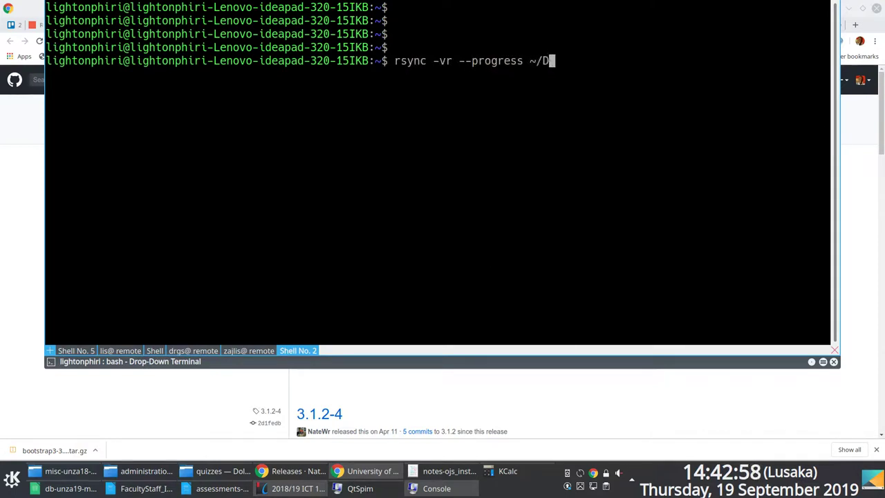
pyautogui.press('Tab')
pyautogui.write('boo')
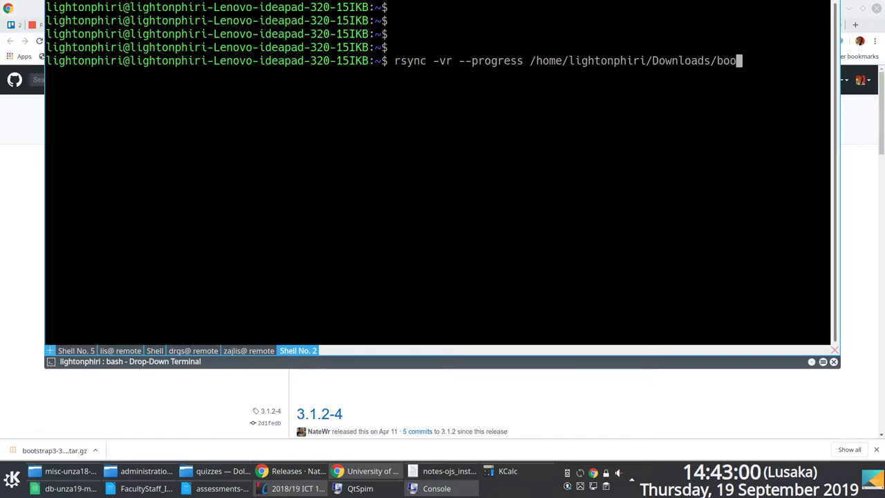
pyautogui.press('Tab')
pyautogui.press('Tab')
pyautogui.write('t')
pyautogui.press('Tab')
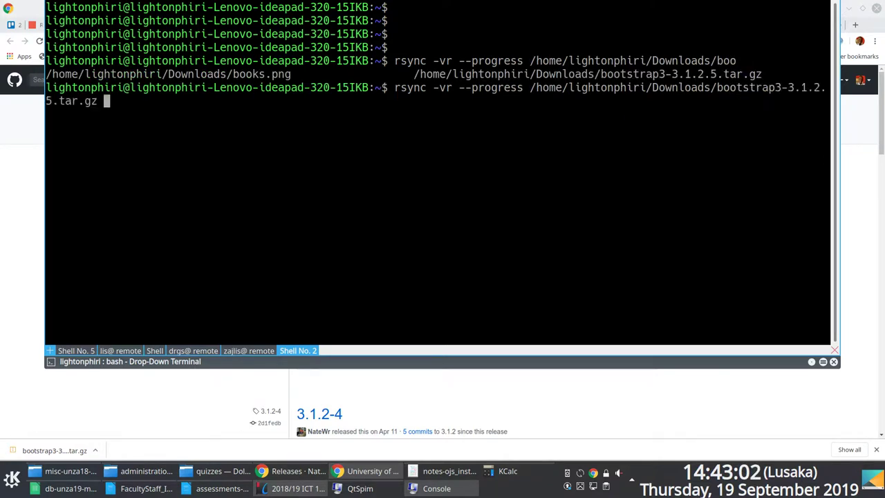
pyautogui.write('lig')
pyautogui.press('BackSpace')
pyautogui.press('BackSpace')
pyautogui.press('BackSpace')
pyautogui.write('jonas')
pyautogui.press('BackSpace')
pyautogui.write('@')
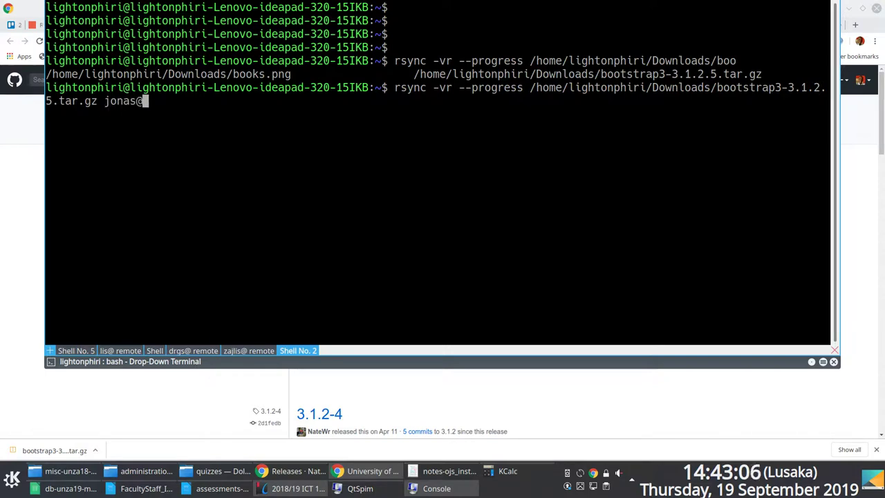
pyautogui.write('192.168.99.70:~/')
pyautogui.press('Return')
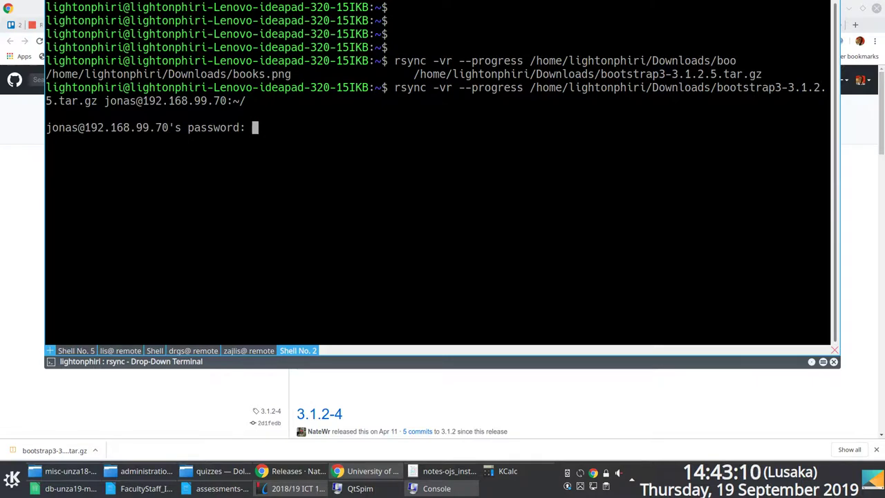
pyautogui.press('Return')
pyautogui.press('Return')
# In the server shell, move the uploaded archive from home into ~/projects/ojs_packages.
pyautogui.hotkey('shift', 'Left')
pyautogui.hotkey('shift', 'Left')
pyautogui.hotkey('shift', 'Left')
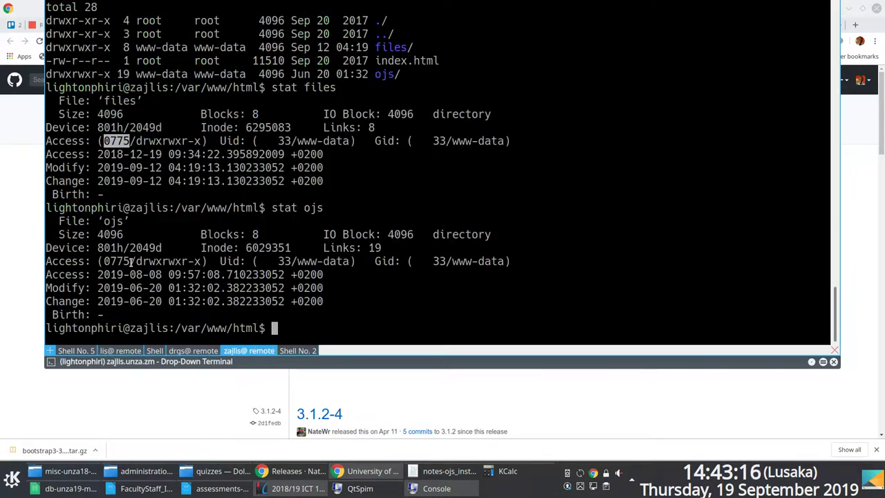
pyautogui.write('ls')
pyautogui.press('Return')
pyautogui.write('cd')
pyautogui.press('Return')
pyautogui.write('ls')
pyautogui.press('Return')
pyautogui.write('ls -lhtr')
pyautogui.press('Return')
pyautogui.write('cd -')
pyautogui.press('Return')
pyautogui.write('mv ~/boo')
pyautogui.press('Tab')
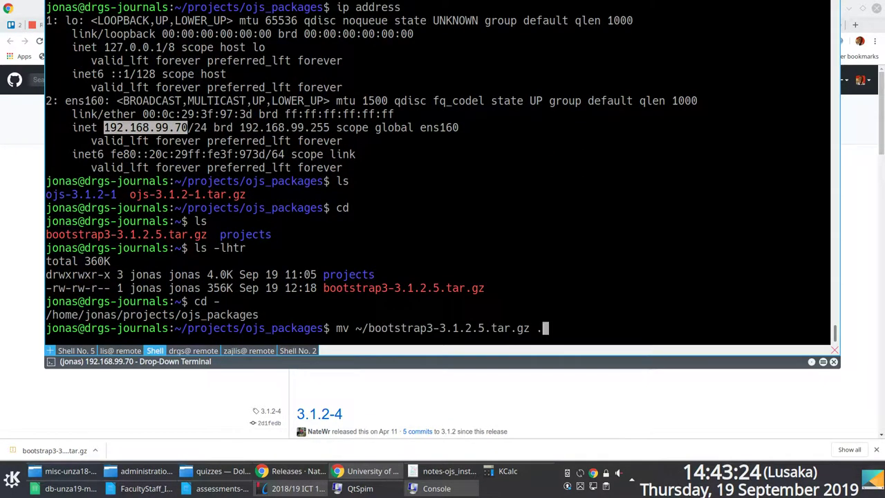
pyautogui.write('.')
pyautogui.press('Return')
pyautogui.write('ls')
pyautogui.press('Return')
pyautogui.write('ls')
pyautogui.press('Return')
pyautogui.write('ls -lhtr')
pyautogui.press('Return')
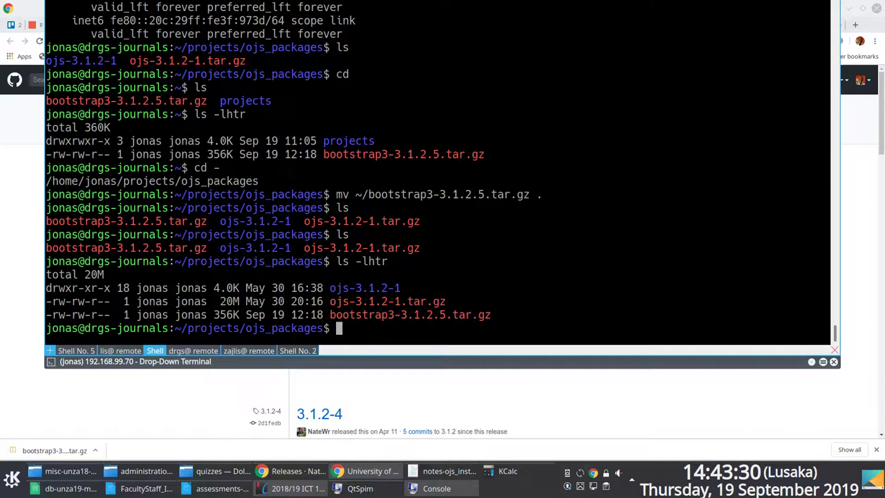
# Extract bootstrap3-3.1.2.5.tar.gz there with tar xvfz, then hide the terminal.
pyautogui.write('tar xvfz bo')
pyautogui.press('Tab')
pyautogui.press('Return')
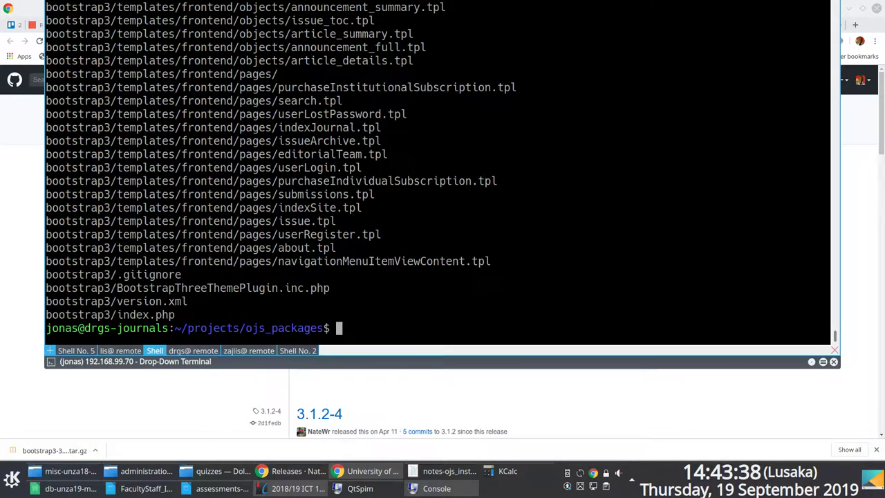
pyautogui.press('F12')
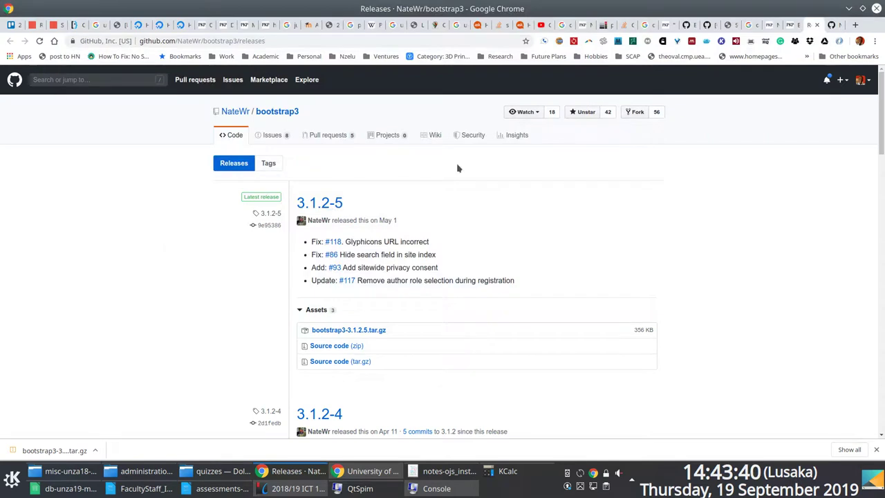
# On the bootstrap3 repo page, highlight the /plugins/themes/bootstrap3 destination in Installation step 2.
pyautogui.click(829, 25)
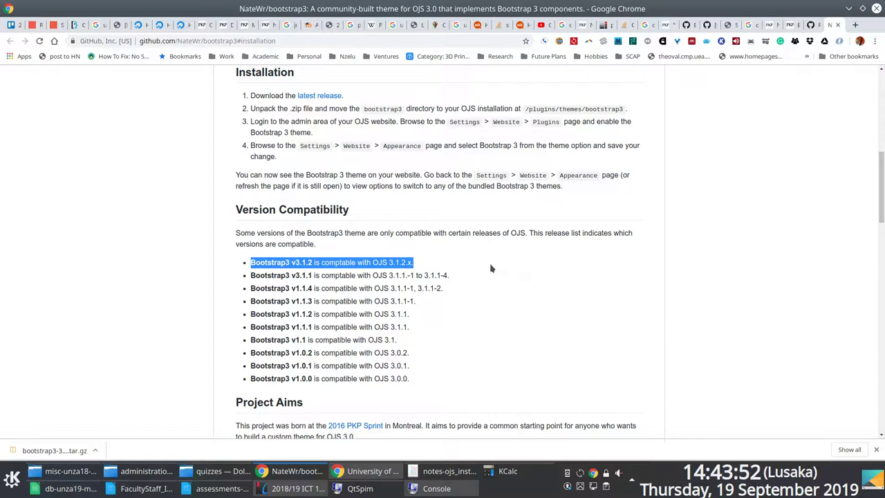
pyautogui.doubleClick(377, 109)
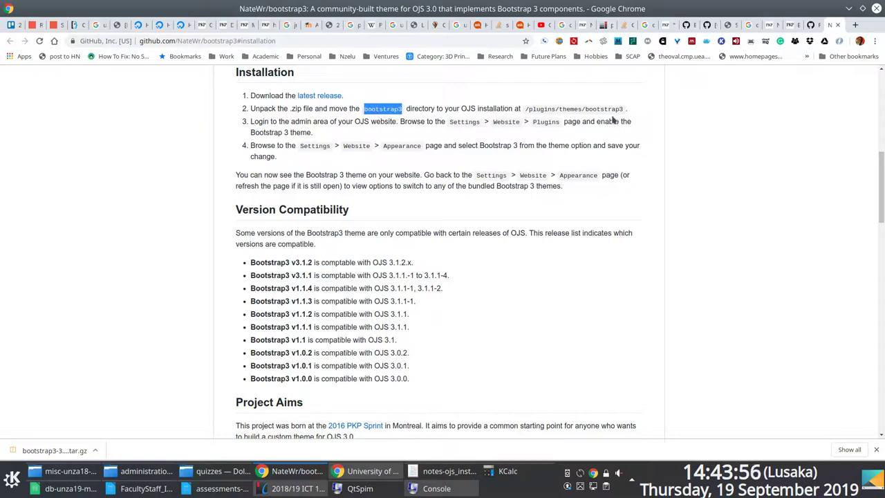
pyautogui.moveTo(525, 108); pyautogui.dragTo(622, 108)
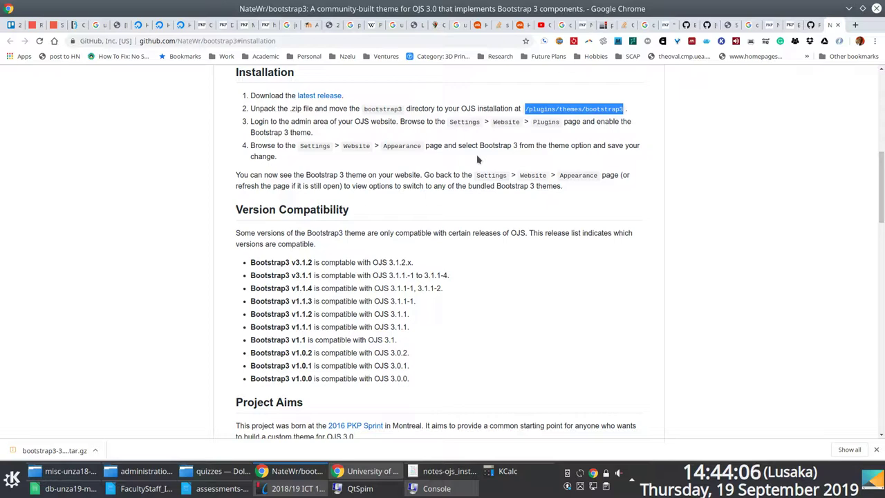
# Change into /var/www/html/drgs-journals/plugins/themes and list its contents with ownership.
pyautogui.press('F12')
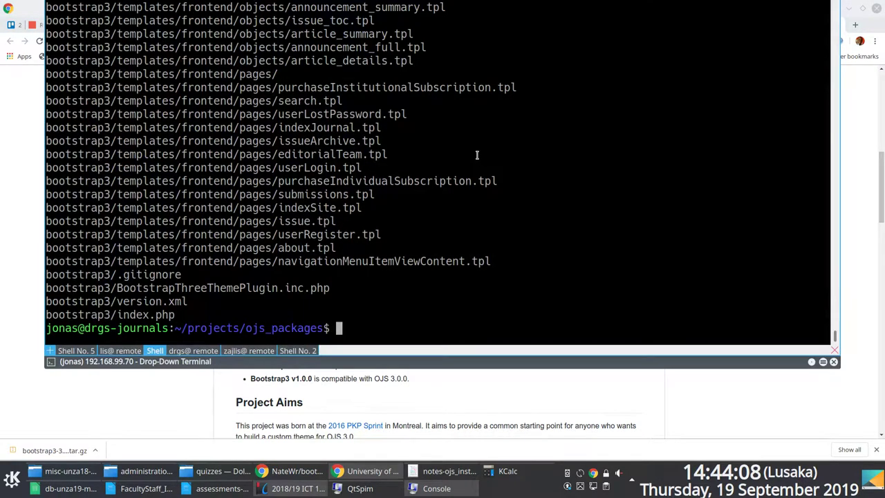
pyautogui.write('pwd')
pyautogui.press('Return')
pyautogui.write('cd /var/w')
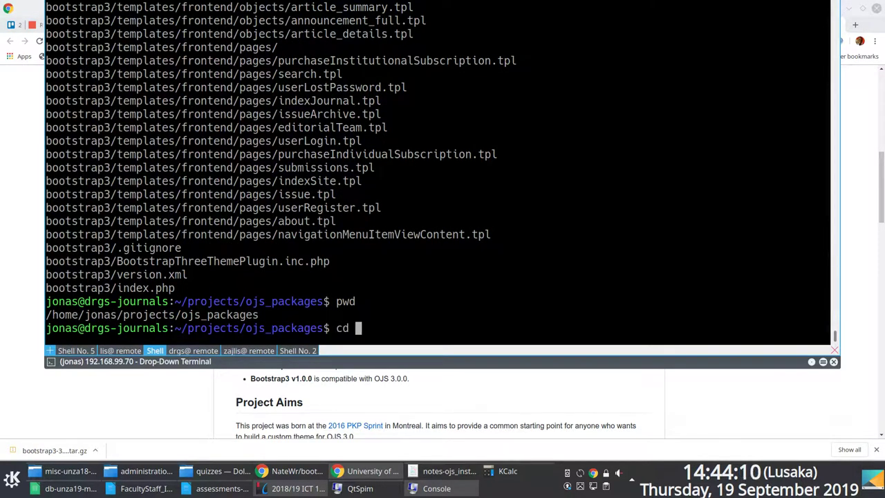
pyautogui.write('ww/html/drgs-journals')
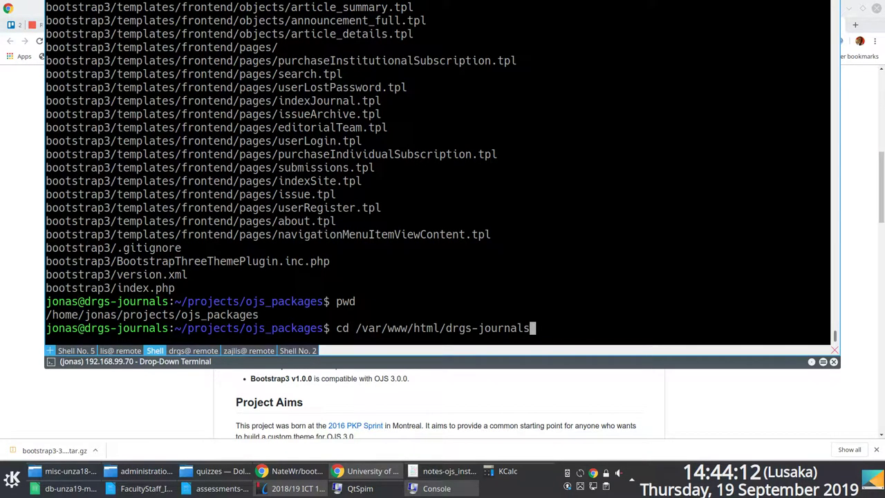
pyautogui.write('/pl')
pyautogui.press('Tab')
pyautogui.press('Tab')
pyautogui.press('Tab')
pyautogui.press('F12')
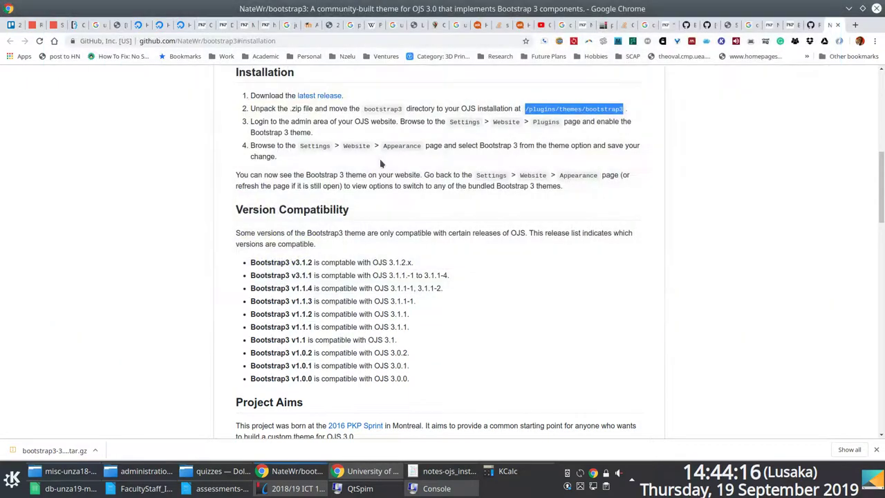
pyautogui.press('F12')
pyautogui.write('t')
pyautogui.press('Tab')
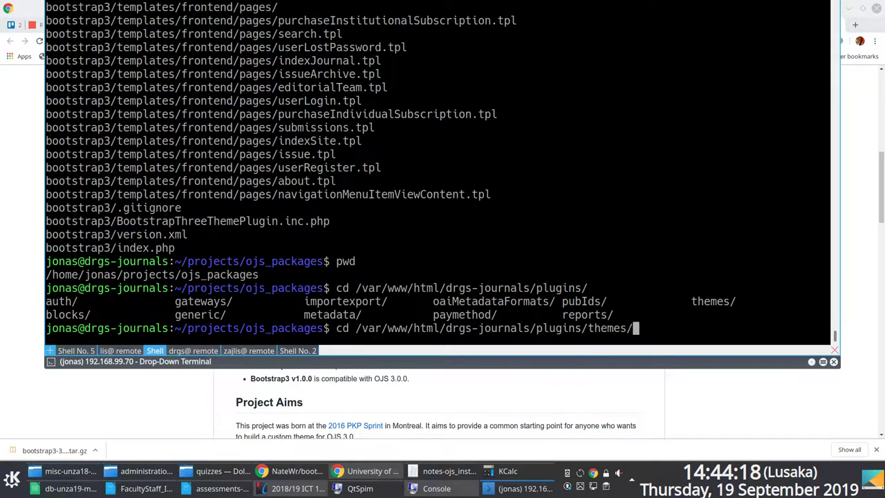
pyautogui.press('Return')
pyautogui.write('ls')
pyautogui.press('Return')
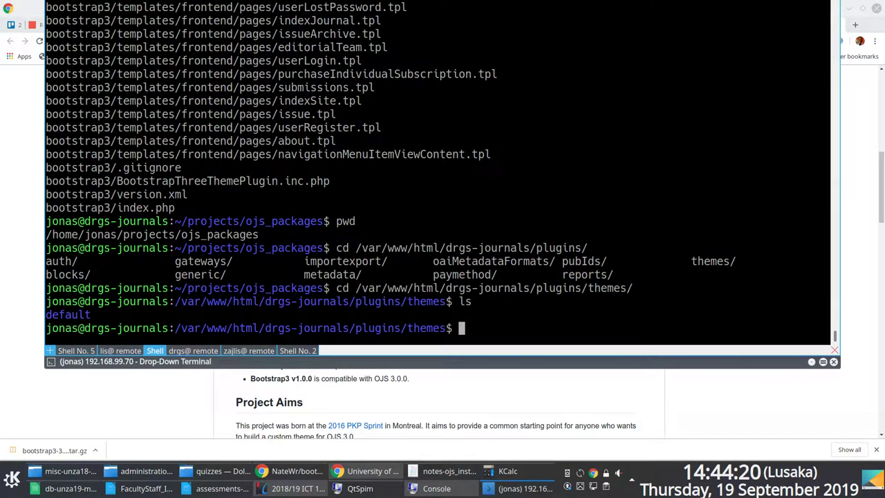
pyautogui.write('ll')
pyautogui.press('Return')
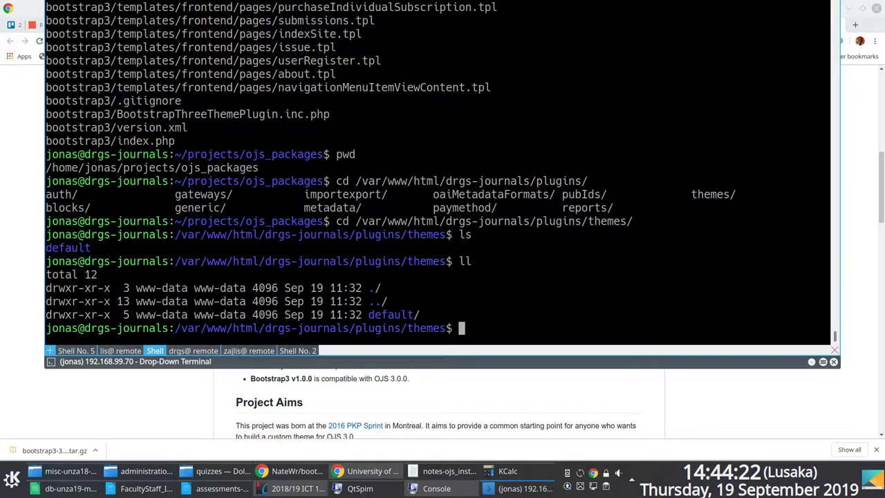
# Copy ~/projects/ojs_packages/bootstrap3 into the themes folder with sudo rsync -vr --progress.
pyautogui.write('sud')
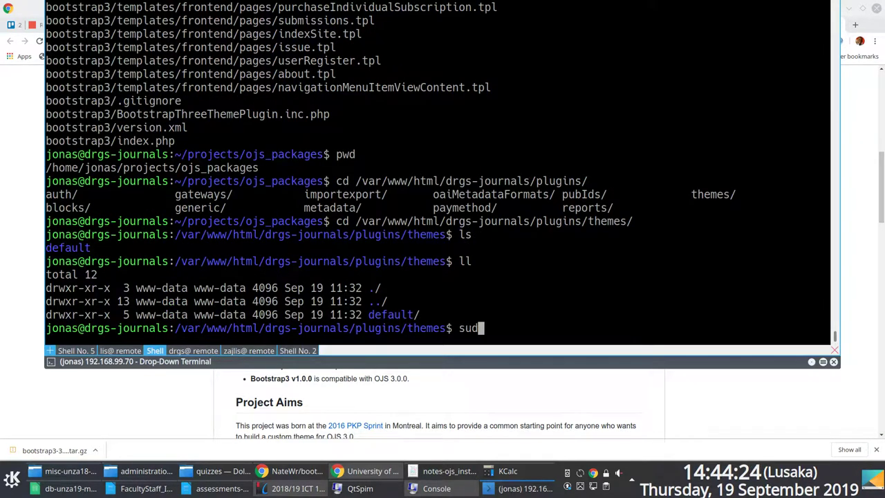
pyautogui.write('o mv ~/pro')
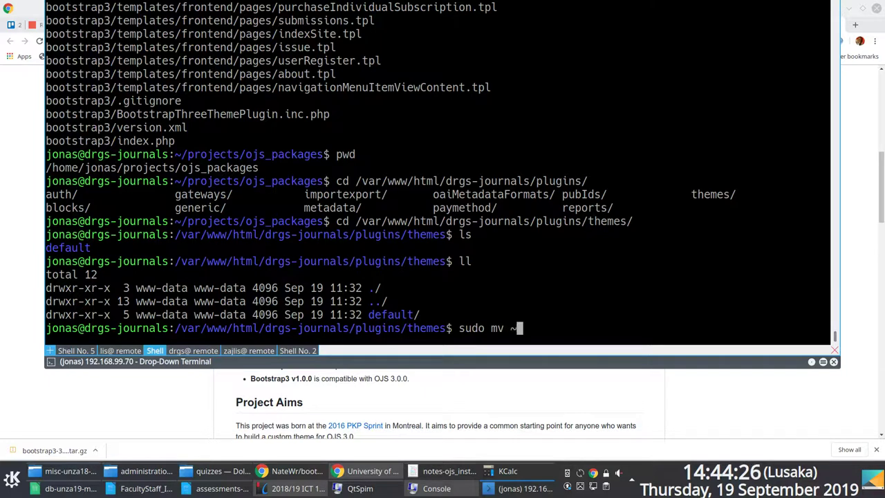
pyautogui.press('Tab')
pyautogui.press('Tab')
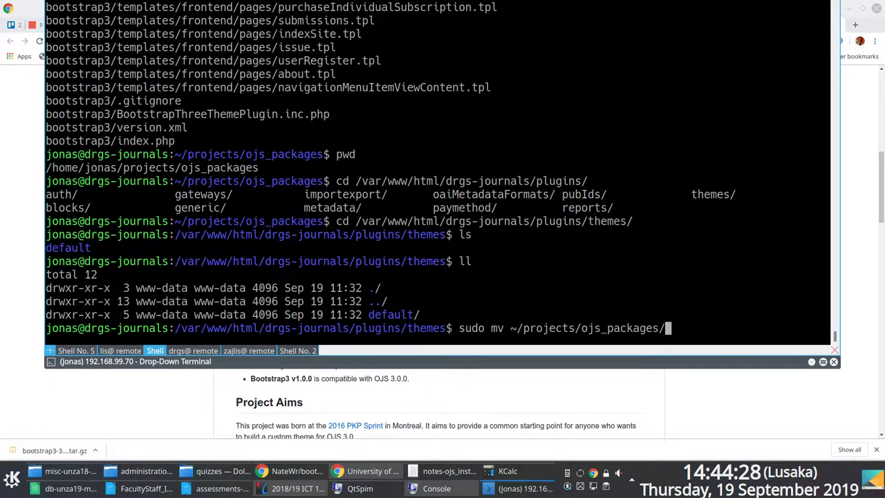
pyautogui.write('bo')
pyautogui.press('Tab')
pyautogui.press('Tab')
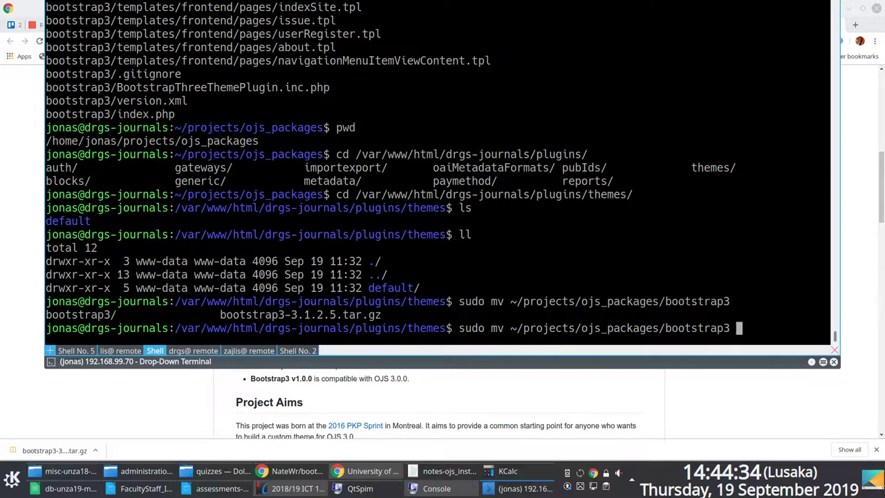
pyautogui.press('Home')
pyautogui.press('Right')
pyautogui.press('Right')
pyautogui.press('Right')
pyautogui.press('Right')
pyautogui.press('Right')
pyautogui.press('Right')
pyautogui.press('Right')
pyautogui.press('BackSpace')
pyautogui.press('BackSpace')
pyautogui.write('rsync -vr')
pyautogui.press('BackSpace')
pyautogui.press('BackSpace')
pyautogui.press('BackSpace')
pyautogui.write('-vr --progress')
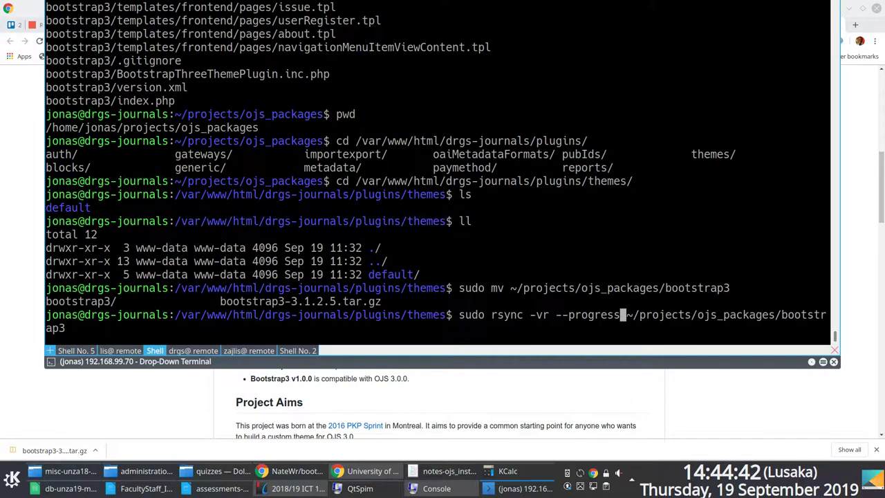
pyautogui.press('End')
pyautogui.write('.')
pyautogui.press('Return')
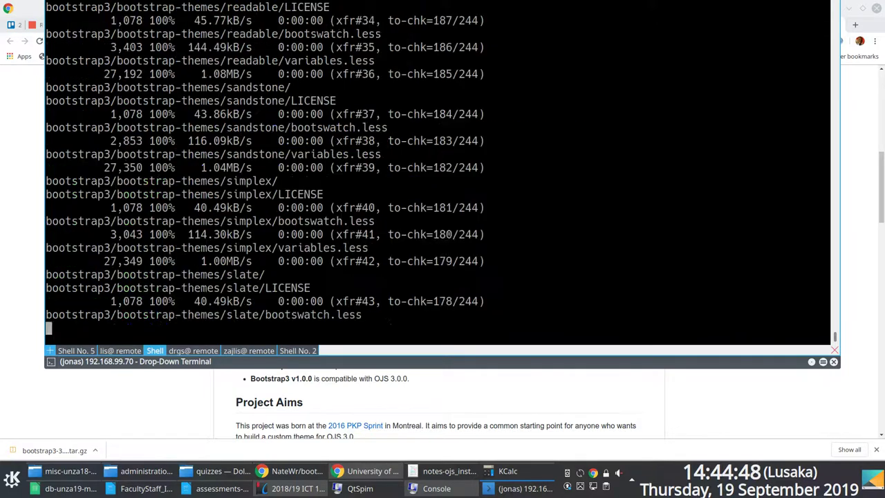
# Confirm bootstrap3 now sits beside default and check its ownership.
pyautogui.write('ls')
pyautogui.press('Return')
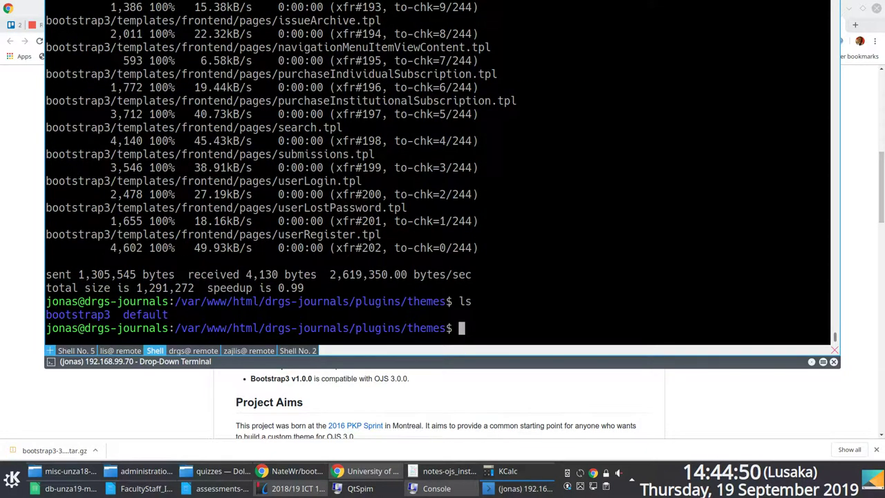
pyautogui.write('ll')
pyautogui.press('Return')
# Apply default's permissions recursively to bootstrap3 with chmod -R --reference=default, then verify.
pyautogui.write('sudo ch')
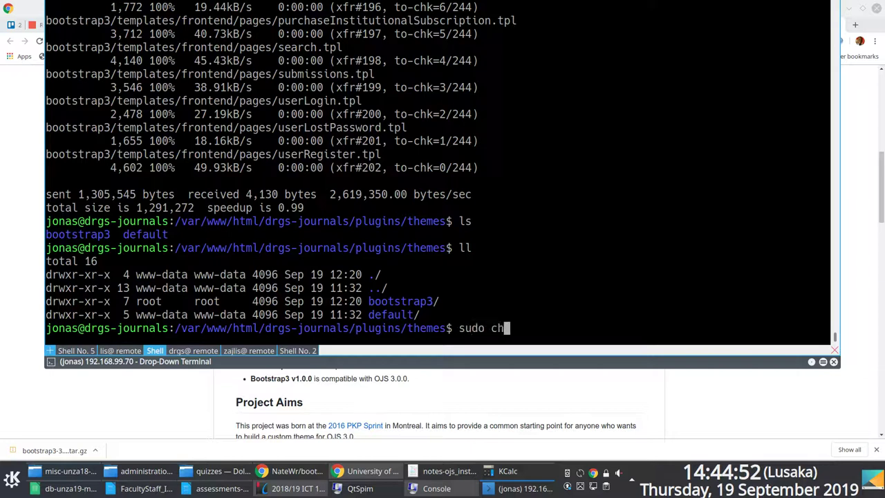
pyautogui.write('mod --re')
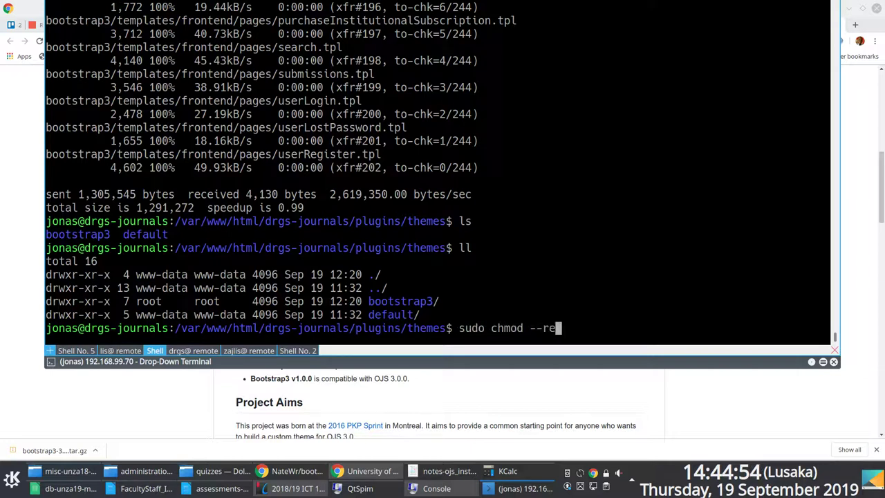
pyautogui.write('ference=')
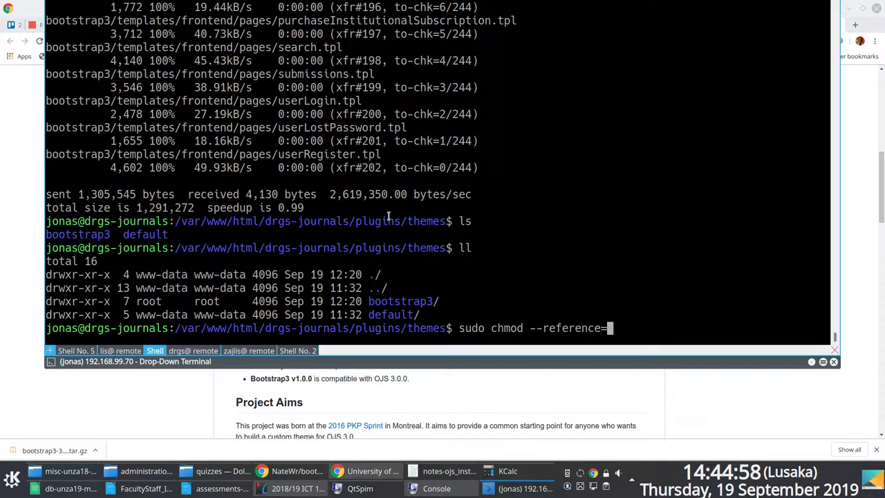
pyautogui.write('d')
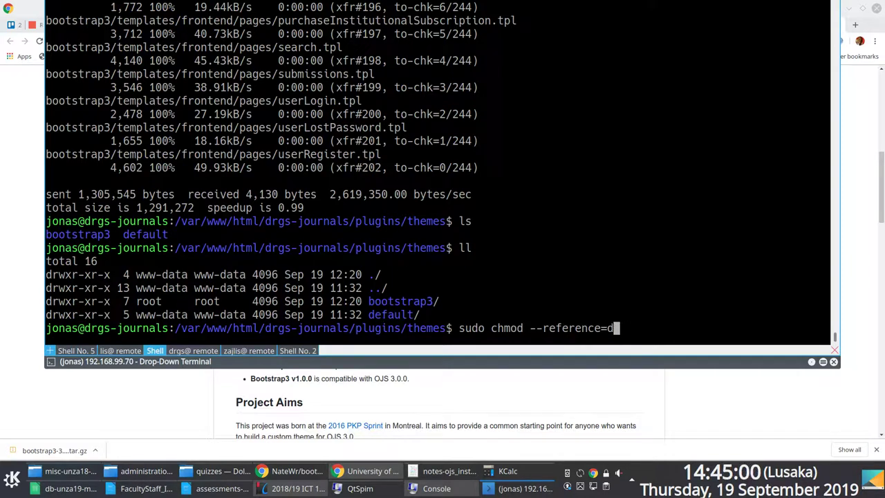
pyautogui.write('efault bootstrap3/')
pyautogui.press('Return')
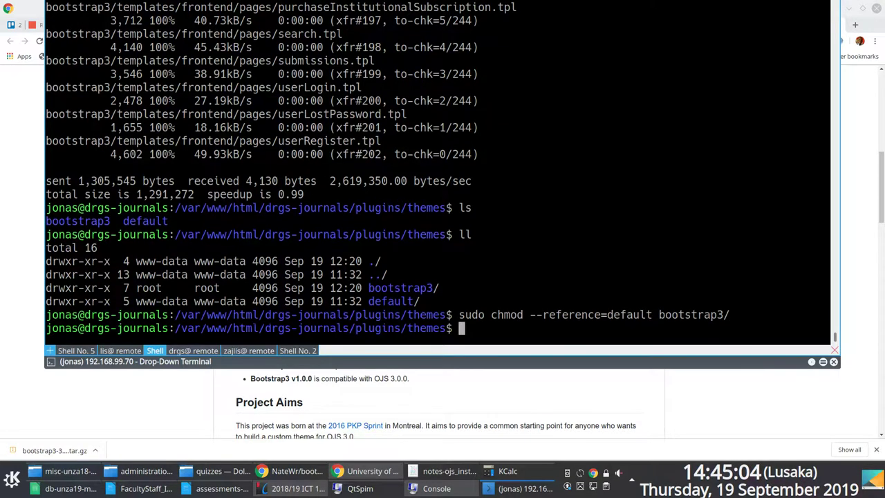
pyautogui.write('ll')
pyautogui.press('Return')
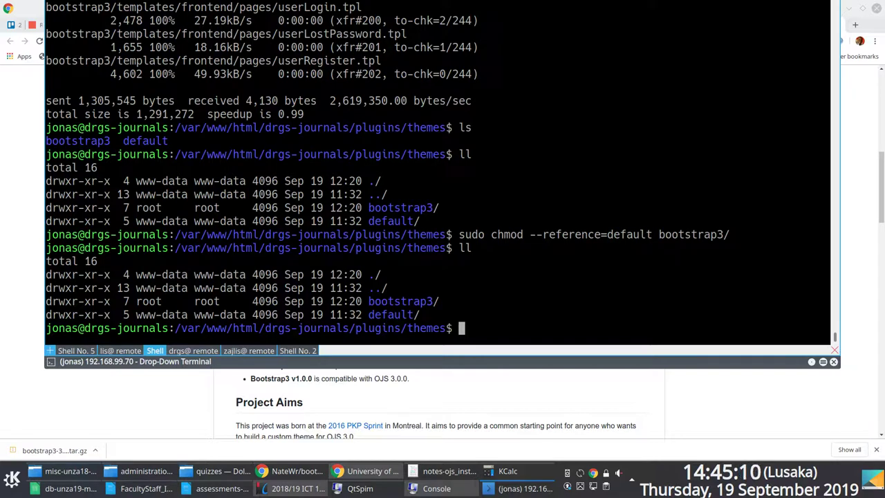
pyautogui.press('Up')
pyautogui.press('Up')
pyautogui.press('Home')
pyautogui.press('Right')
pyautogui.press('Right')
pyautogui.press('Right')
pyautogui.press('Right')
pyautogui.press('Right')
pyautogui.press('Right')
pyautogui.press('Right')
pyautogui.press('Right')
pyautogui.press('Right')
pyautogui.write('-R')
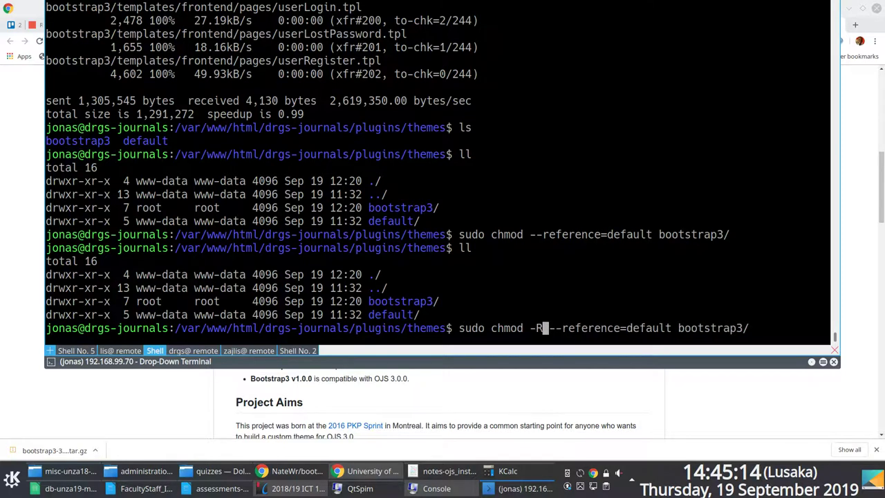
pyautogui.press('Return')
pyautogui.write('ls -l')
pyautogui.press('Return')
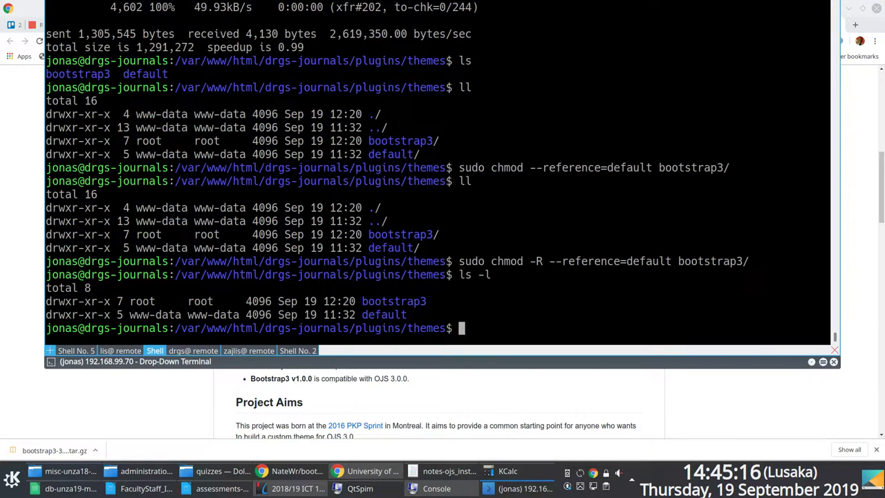
pyautogui.write('ls -lhtr')
pyautogui.press('Return')
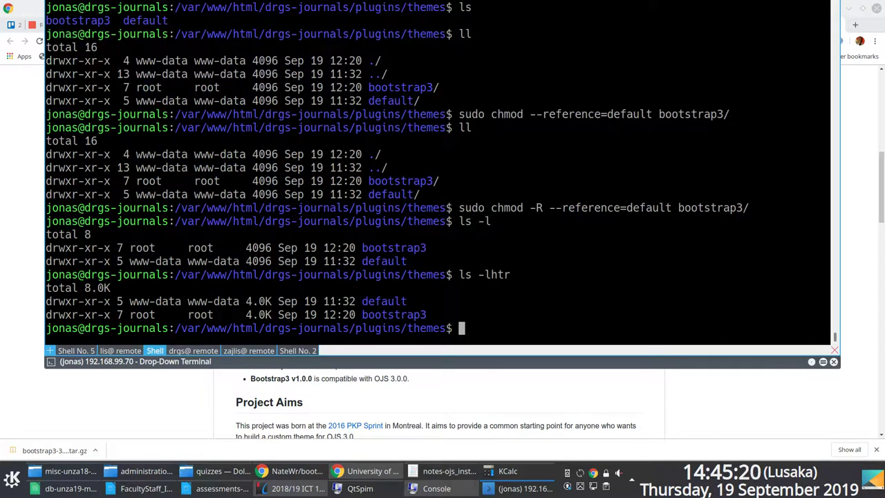
# Make www-data the recursive owner of bootstrap3, confirm it, and hide the terminal.
pyautogui.write('sudo chmod')
pyautogui.press('BackSpace')
pyautogui.press('BackSpace')
pyautogui.press('BackSpace')
pyautogui.write('own -R')
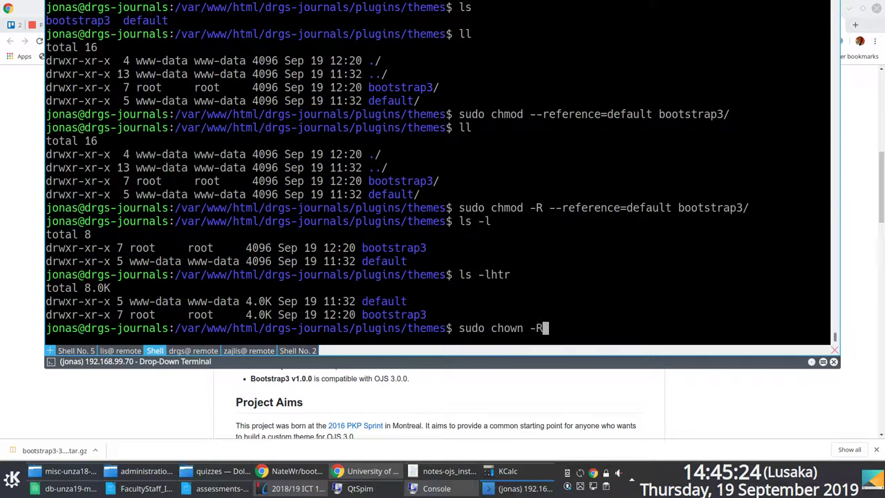
pyautogui.write(' www-data ')
pyautogui.write('www-data ')
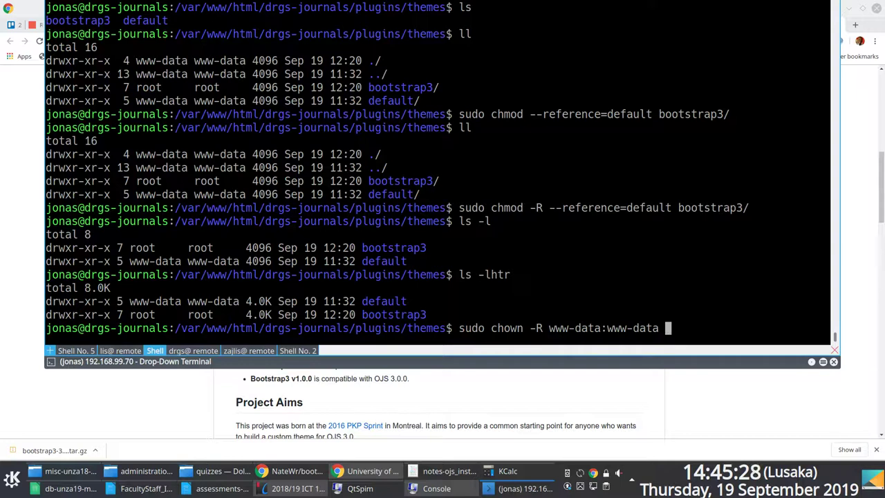
pyautogui.write('bo')
pyautogui.press('Tab')
pyautogui.press('Return')
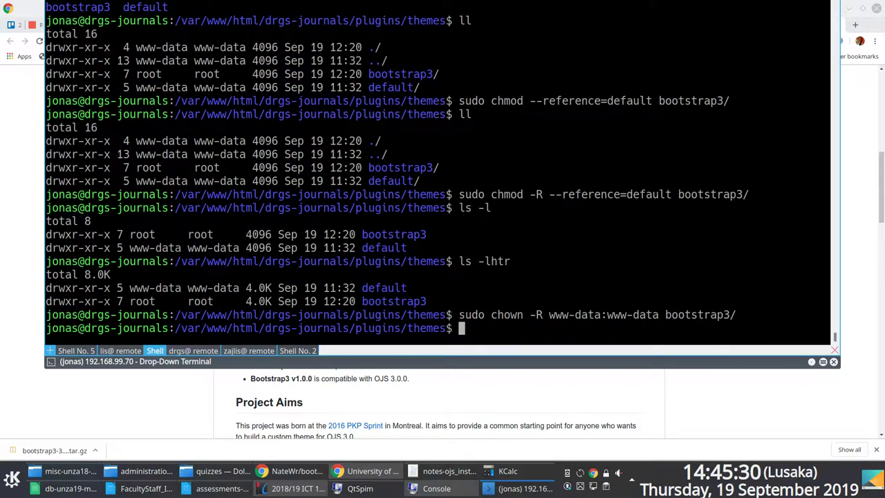
pyautogui.write('ll')
pyautogui.press('Return')
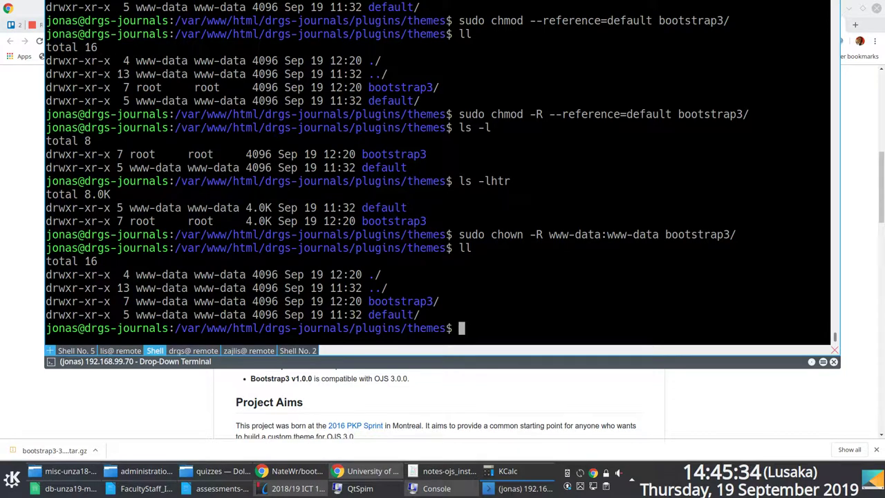
pyautogui.write('sudo invoke-rc.d')
pyautogui.hotkey('ctrl', 'c')
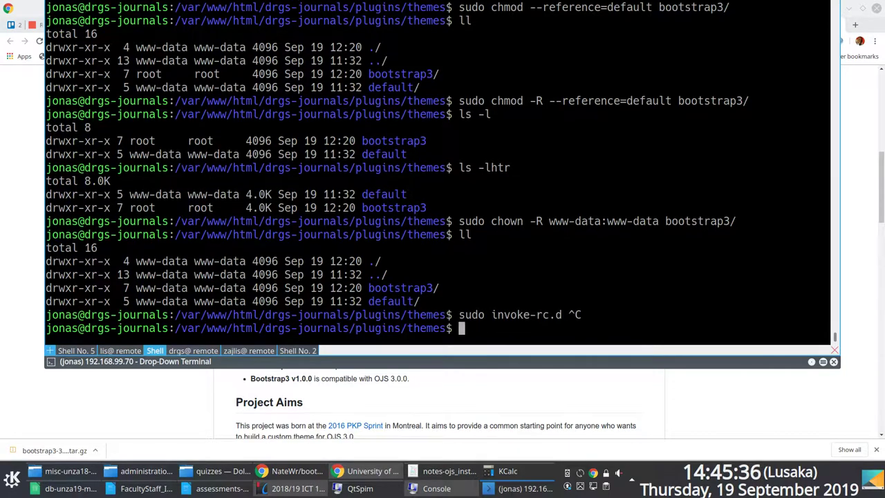
pyautogui.press('F12')
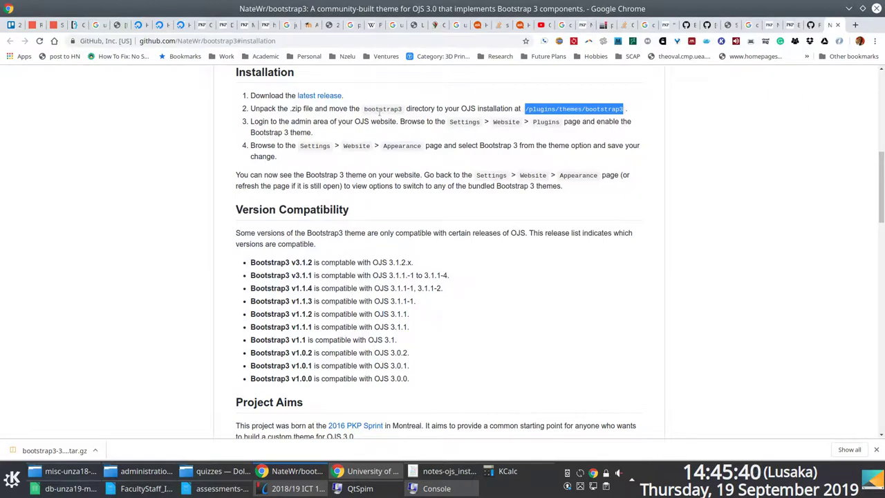
# Read the GitHub step on enabling the theme in admin, then open OJS Site Administration.
pyautogui.moveTo(261, 121); pyautogui.dragTo(279, 122)
pyautogui.click(523, 128)
pyautogui.click(312, 471)
pyautogui.click(313, 471)
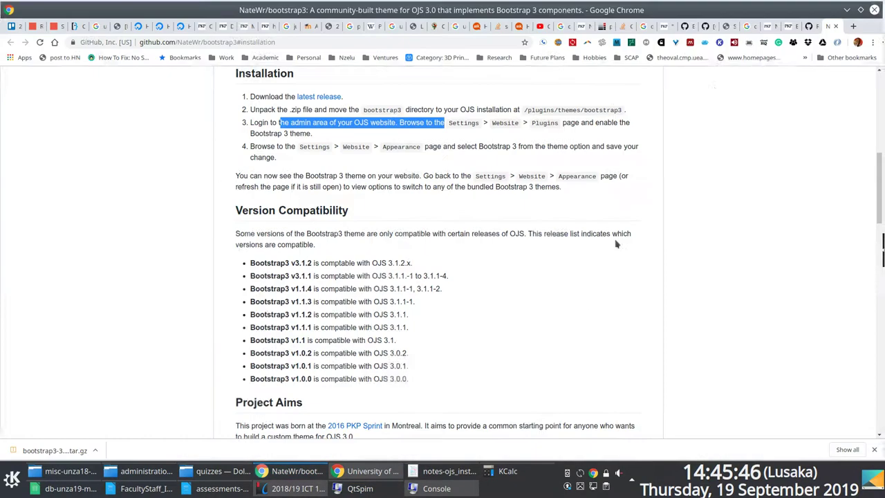
pyautogui.click(725, 25)
pyautogui.click(44, 141)
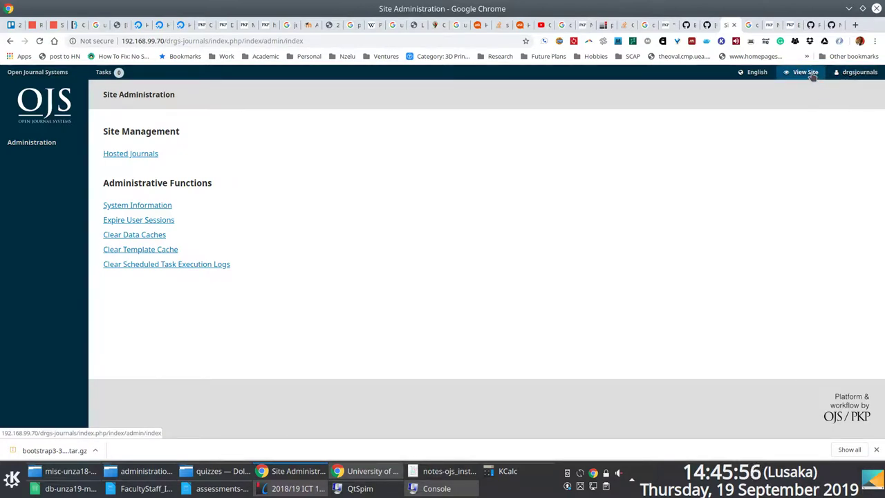
# Check that Hosted Journals lists no journals, then return to Site Administration.
pyautogui.click(133, 155)
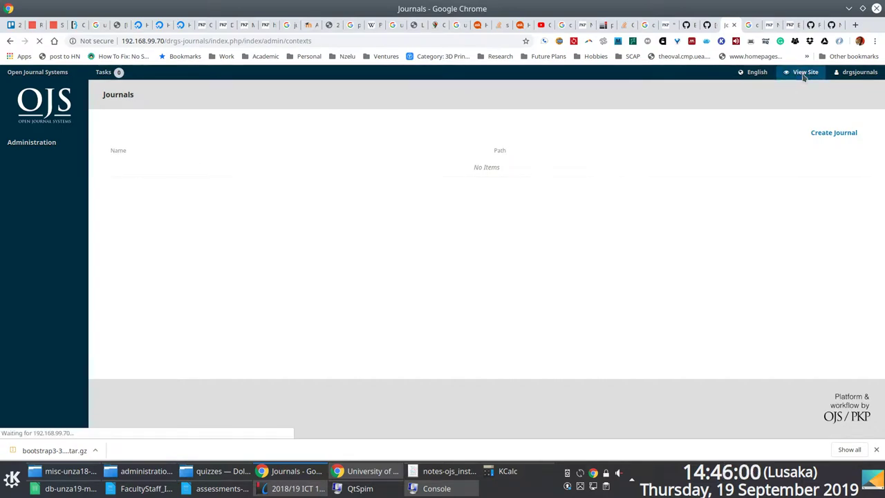
pyautogui.click(20, 146)
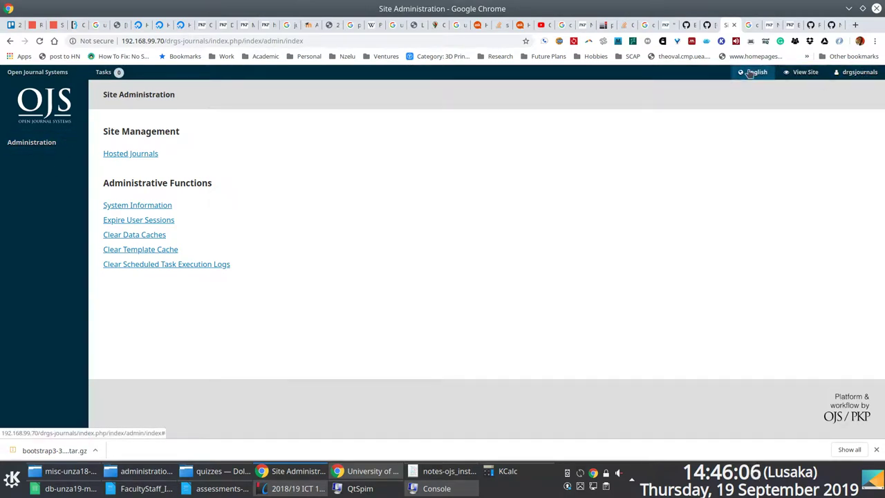
pyautogui.click(57, 73)
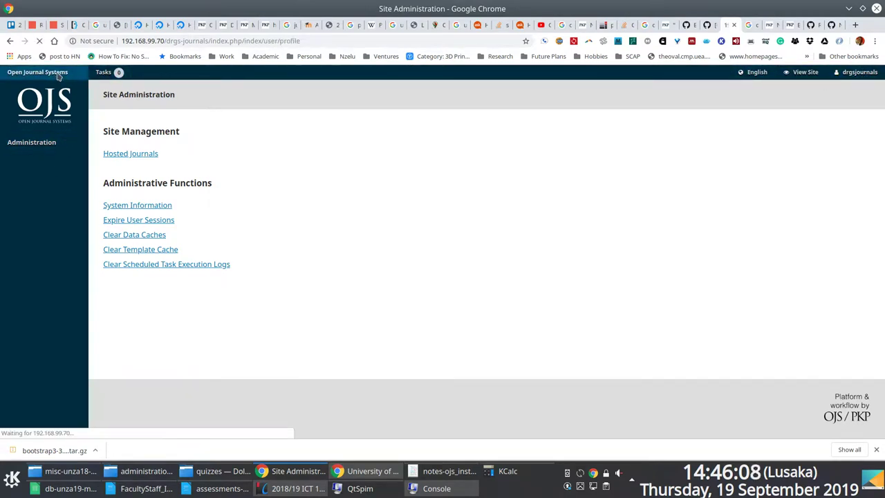
pyautogui.click(49, 142)
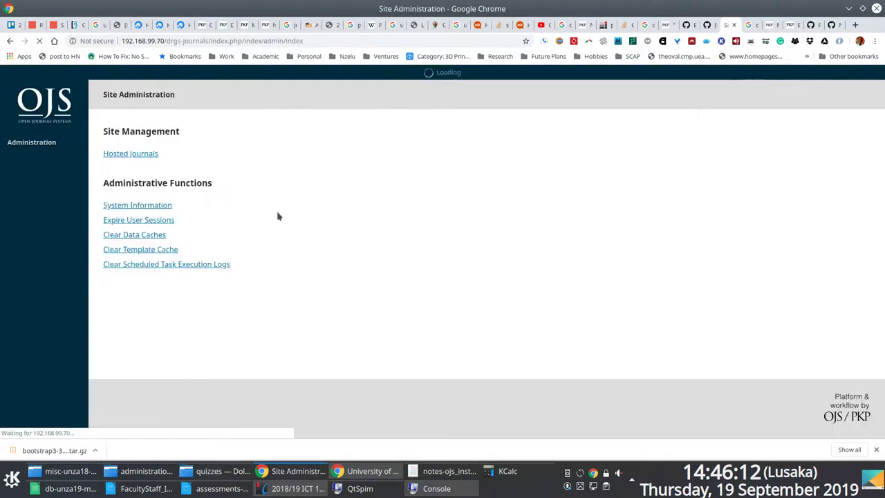
pyautogui.hotkey('alt', 'Tab')
pyautogui.hotkey('alt', 'Tab')
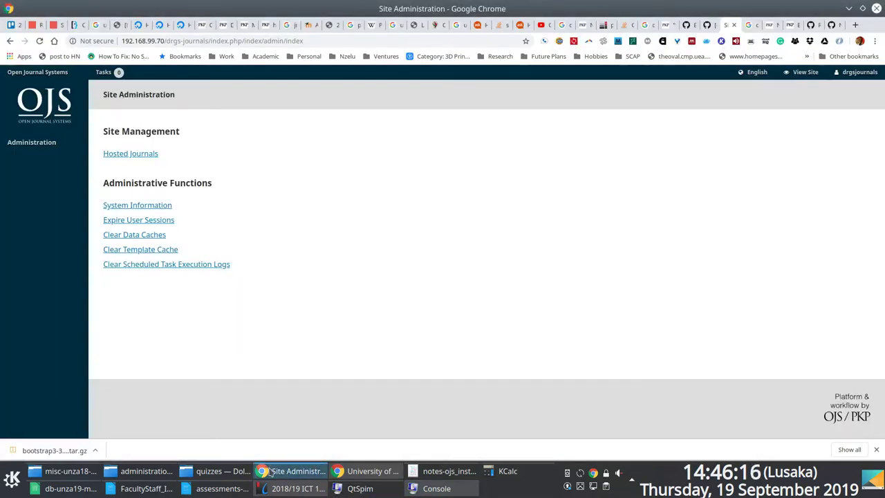
pyautogui.click(270, 473)
pyautogui.click(273, 473)
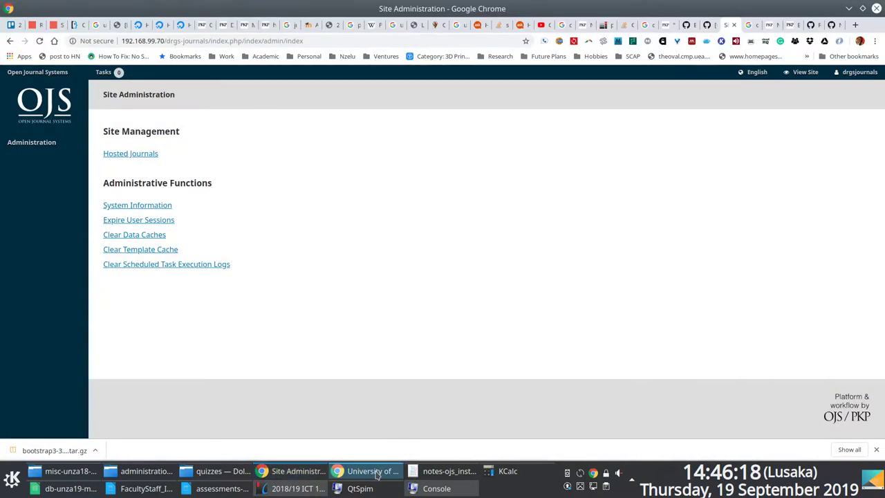
pyautogui.click(377, 473)
pyautogui.click(377, 473)
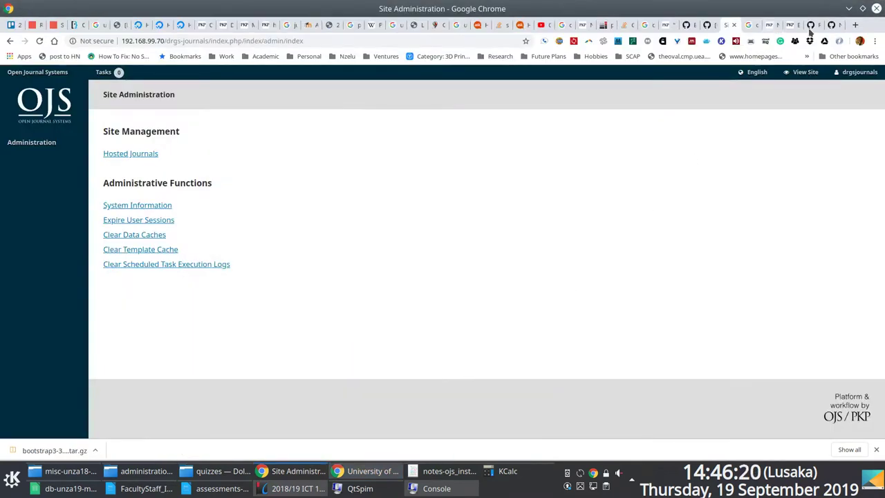
# Drag the bootstrap3 GitHub tab into its own window and return to the OJS tab.
pyautogui.click(831, 26)
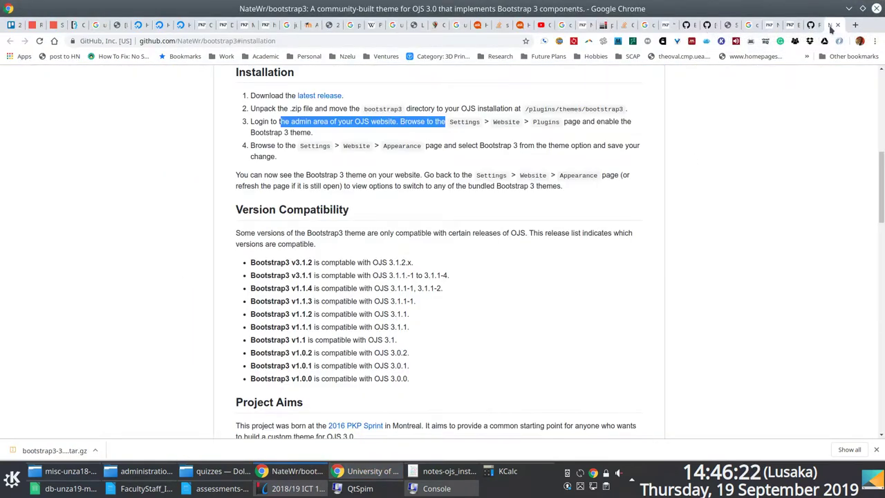
pyautogui.moveTo(831, 26); pyautogui.dragTo(332, 152)
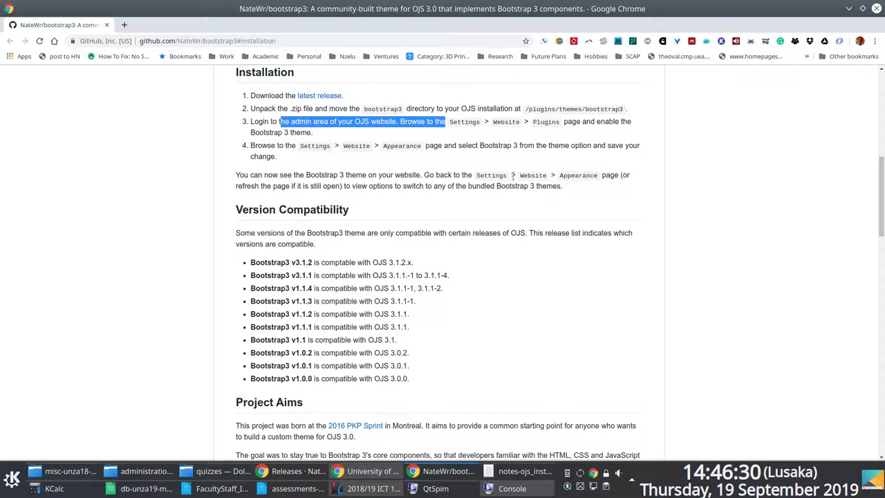
pyautogui.hotkey('alt', 'Tab')
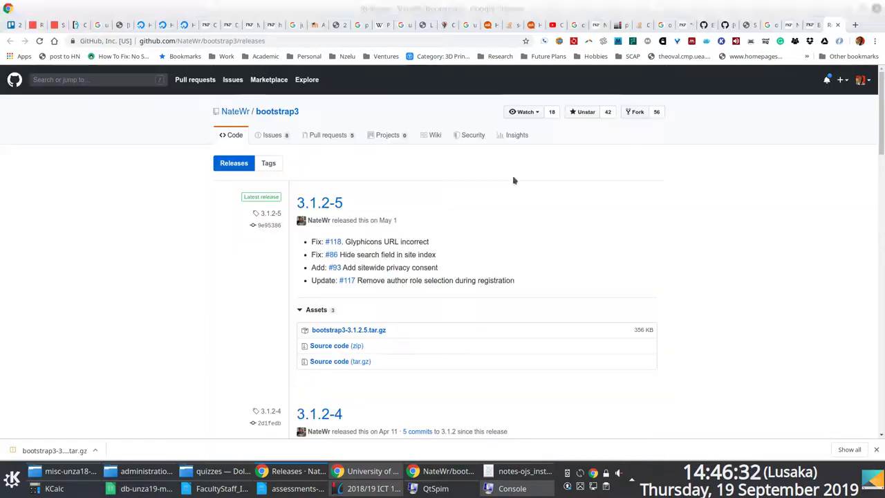
pyautogui.hotkey('alt', 'Tab')
pyautogui.hotkey('alt', 'Tab')
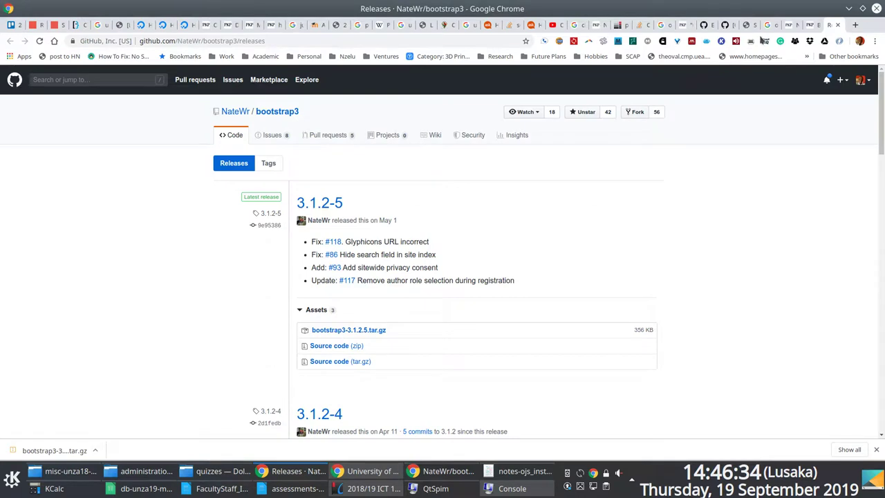
pyautogui.click(742, 26)
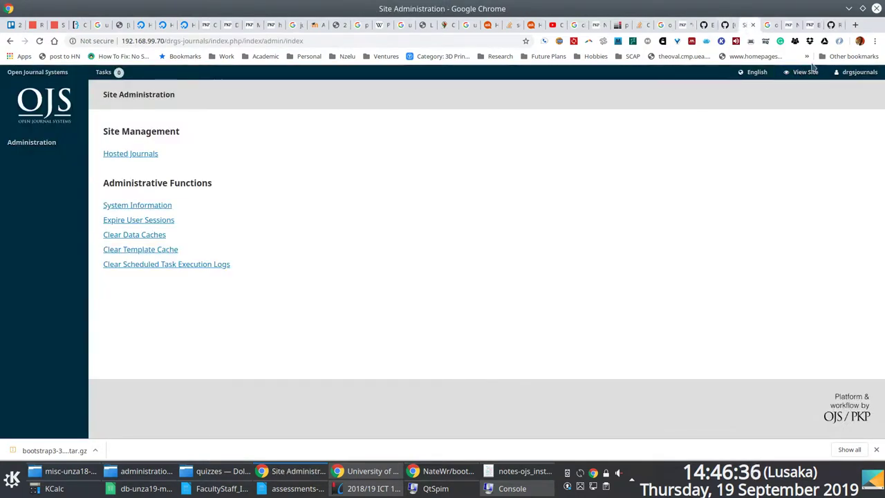
pyautogui.moveTo(863, 73)
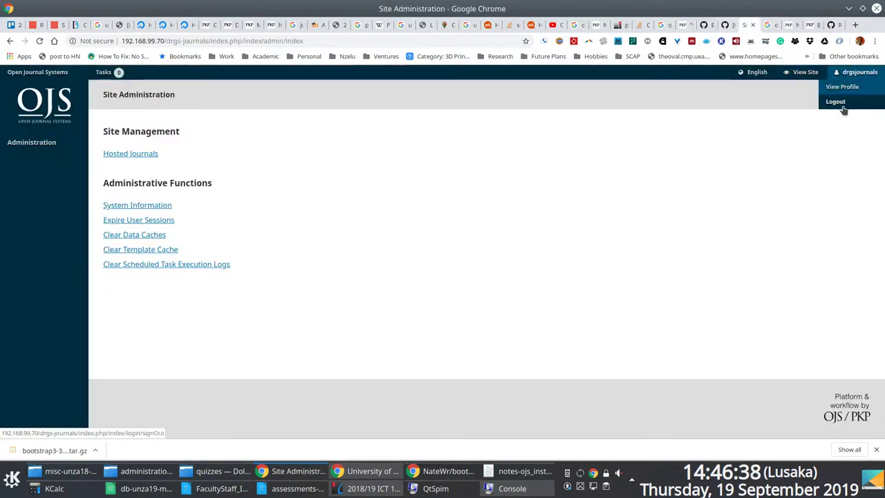
# Log out from the account menu, then log back in as administrator with saved credentials.
pyautogui.click(847, 87)
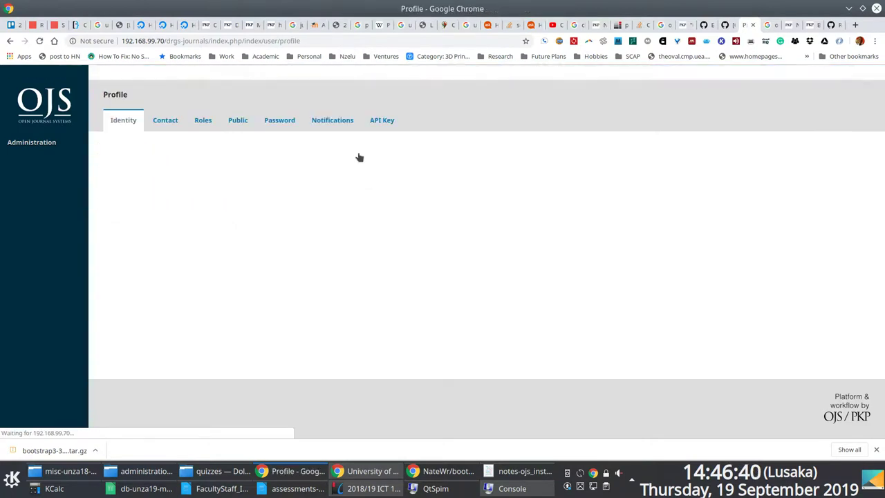
pyautogui.scroll(-2, 439, 191)
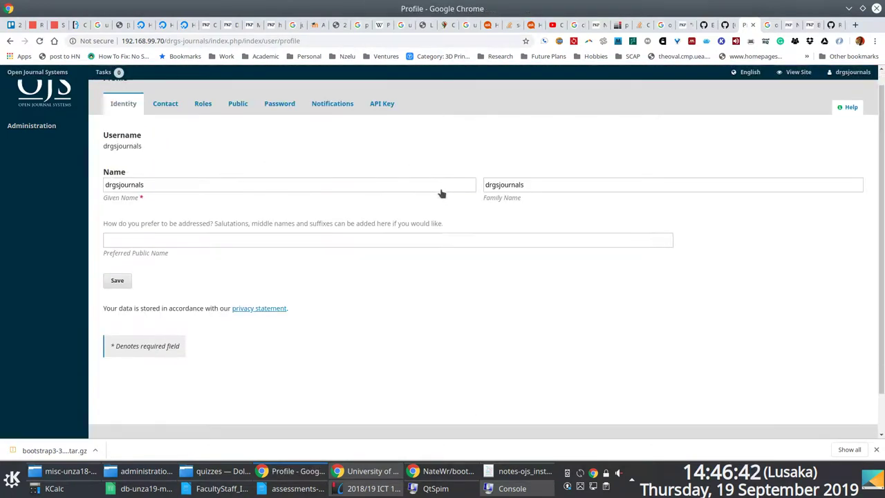
pyautogui.click(853, 72)
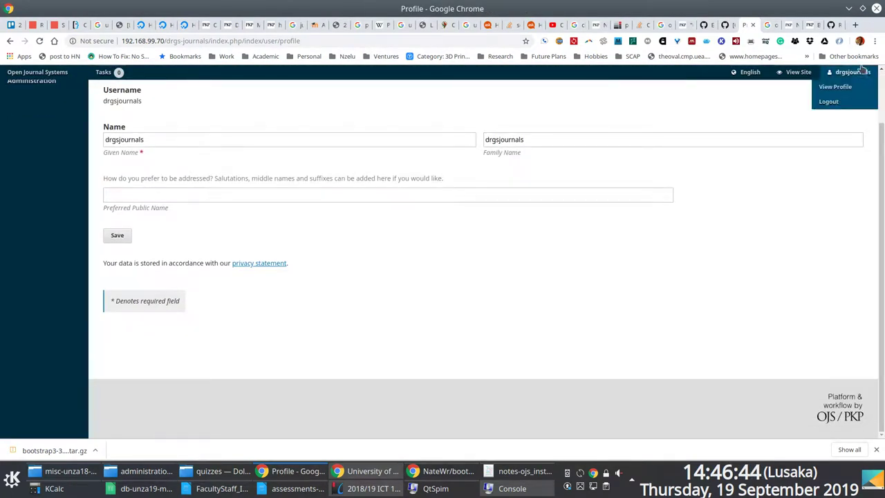
pyautogui.click(834, 101)
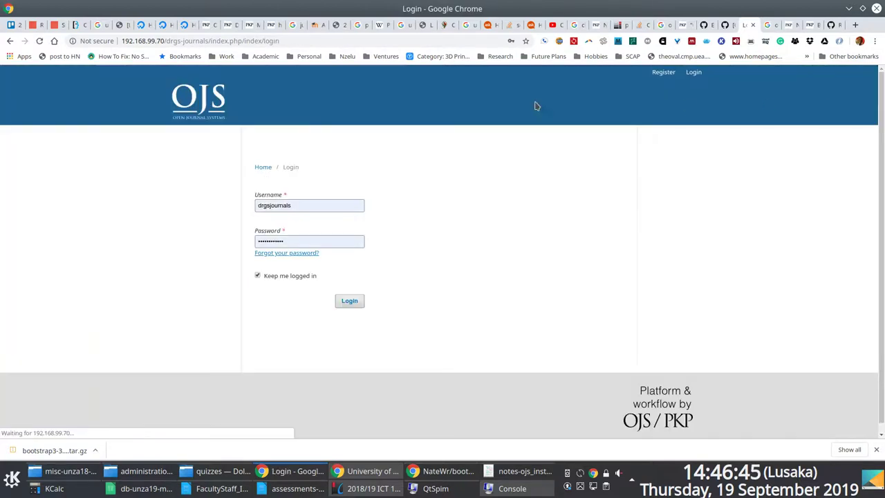
pyautogui.click(354, 305)
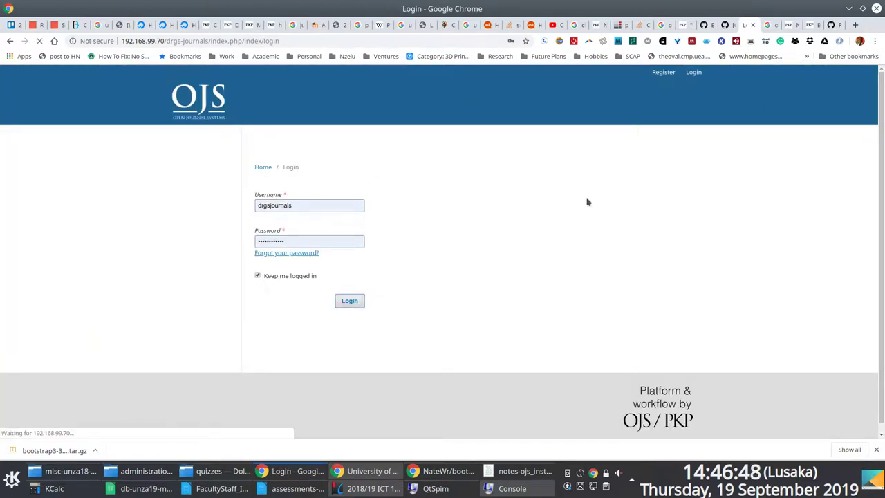
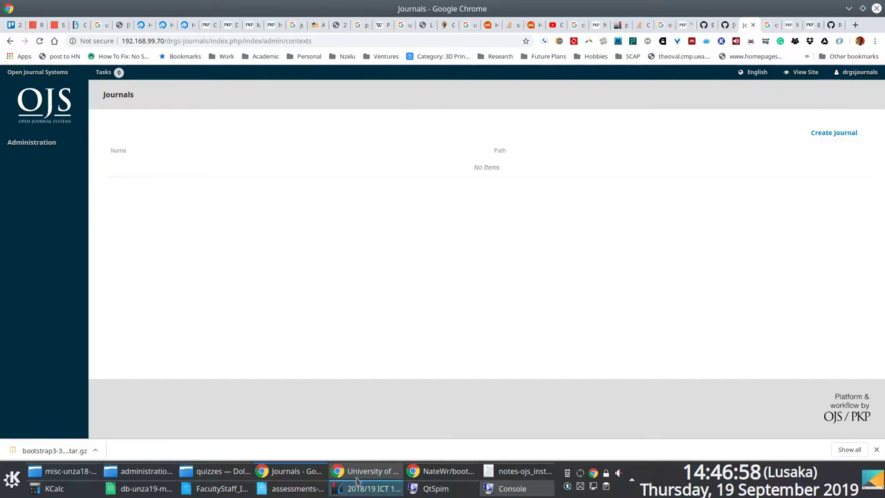
# Search the Gmail mailbox for 'jonas' to list its 13 matching conversations.
pyautogui.hotkey('alt', 'Tab')
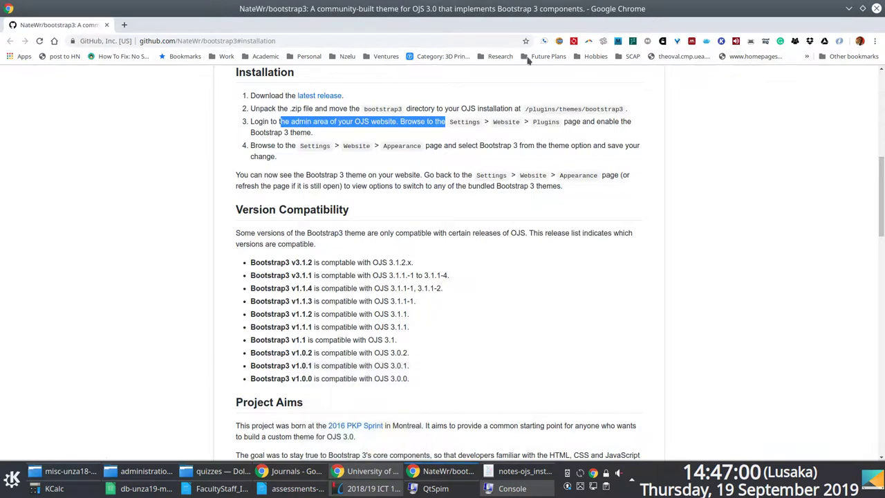
pyautogui.hotkey('alt', 'Tab')
pyautogui.hotkey('alt', 'Tab')
pyautogui.hotkey('alt', 'Tab')
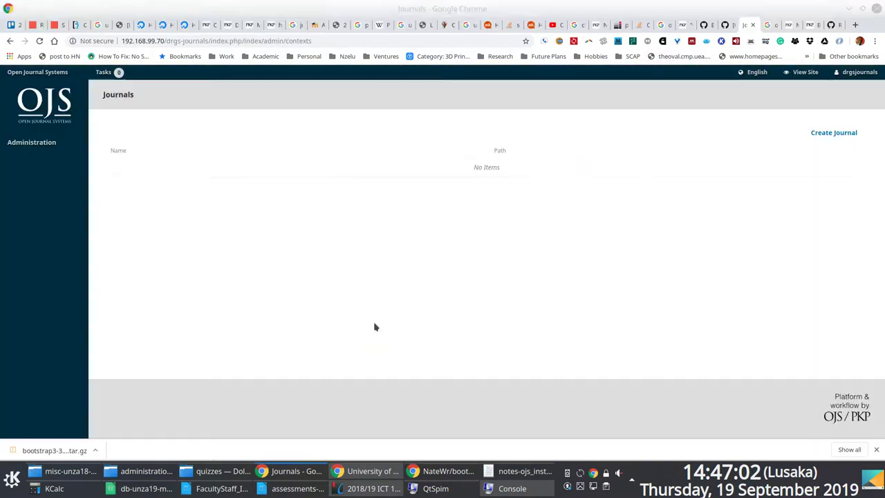
pyautogui.hotkey('alt', 'Tab')
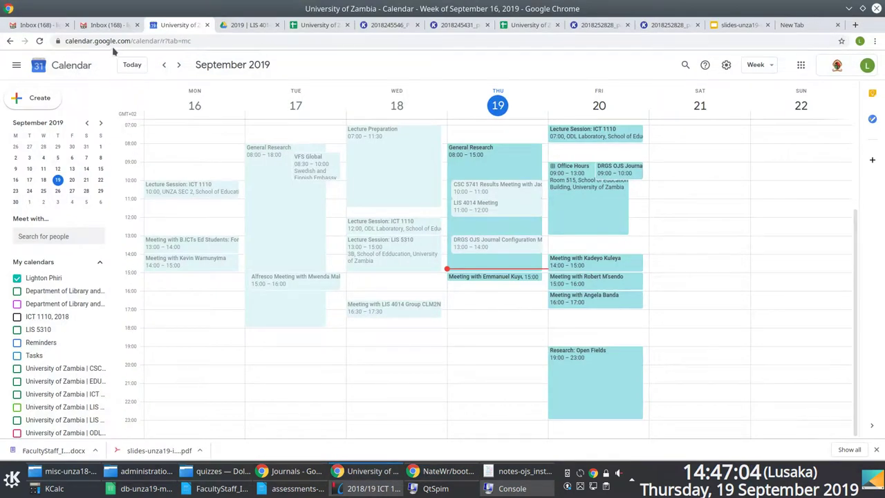
pyautogui.click(108, 25)
pyautogui.click(232, 73)
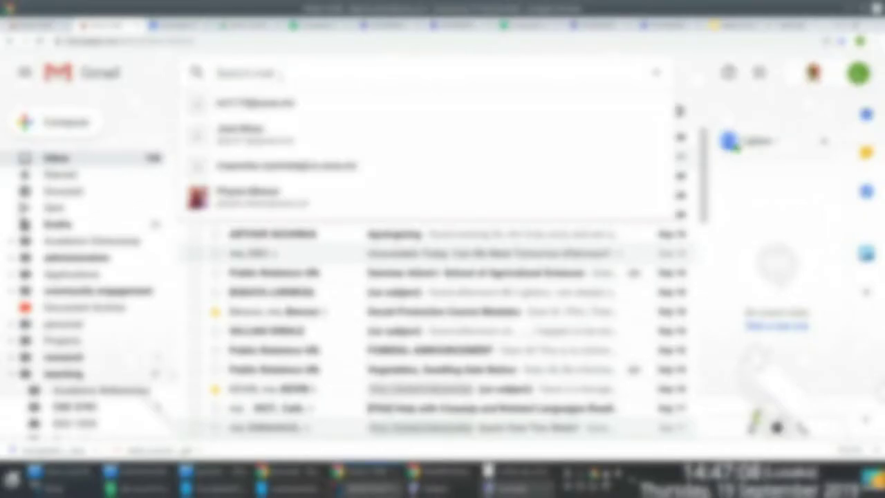
pyautogui.write('jack')
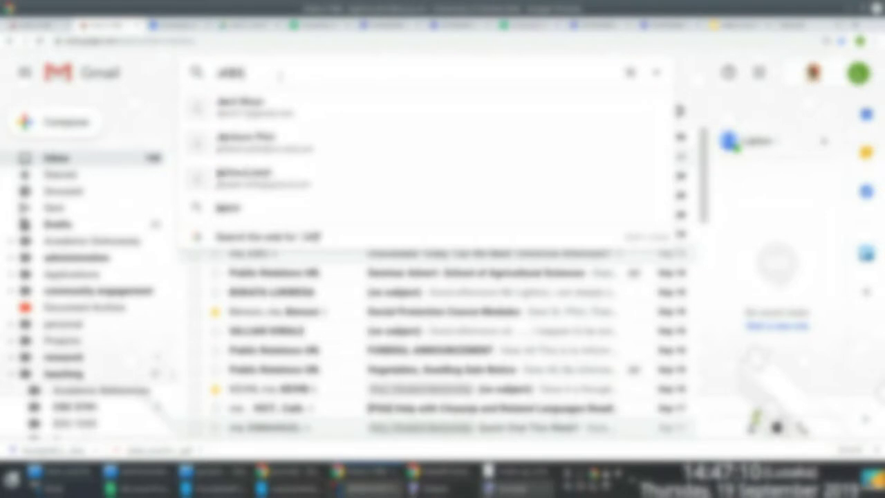
pyautogui.write('s')
pyautogui.press('BackSpace')
pyautogui.press('BackSpace')
pyautogui.press('BackSpace')
pyautogui.press('BackSpace')
pyautogui.press('BackSpace')
pyautogui.write('james')
pyautogui.press('Return')
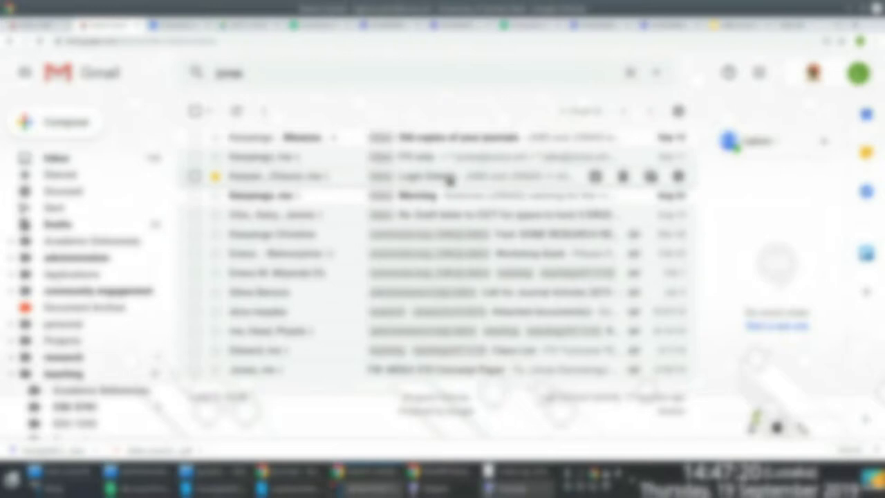
pyautogui.hotkey('ctrl', 't')
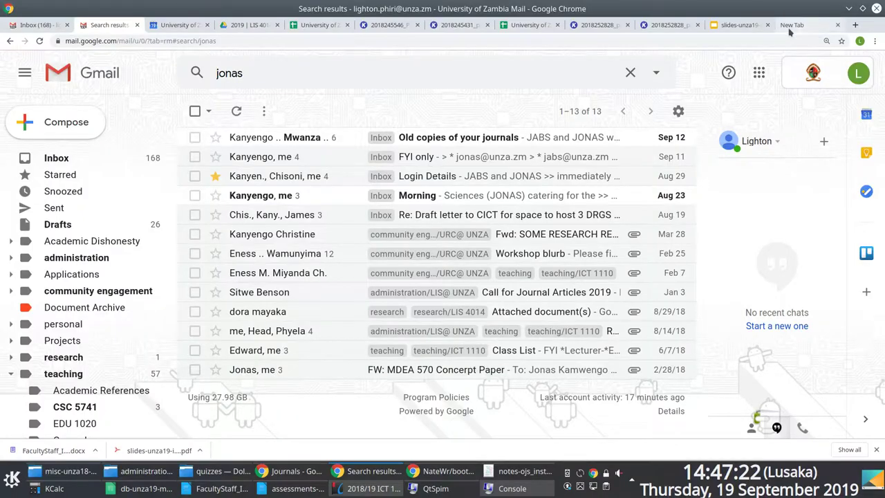
# Google 'journals site:graduate.unza.zm' and open the Dissemination of Research Findings result.
pyautogui.click(290, 471)
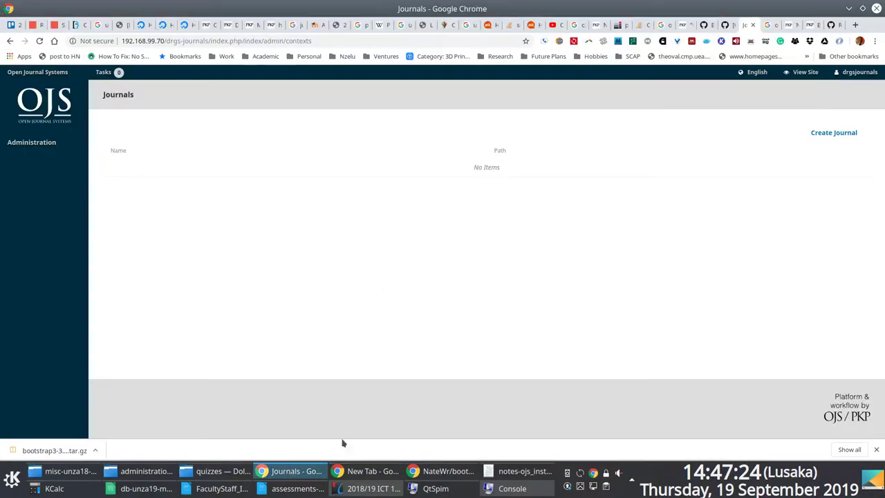
pyautogui.click(769, 25)
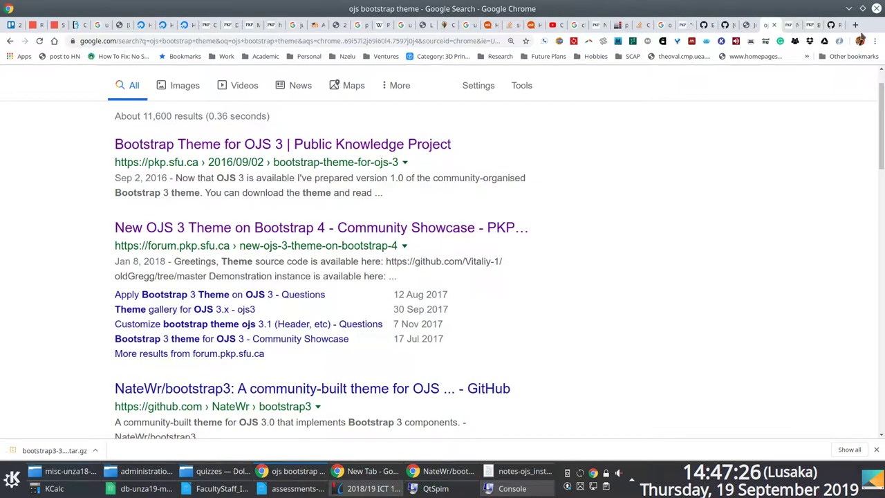
pyautogui.click(855, 25)
pyautogui.write('j')
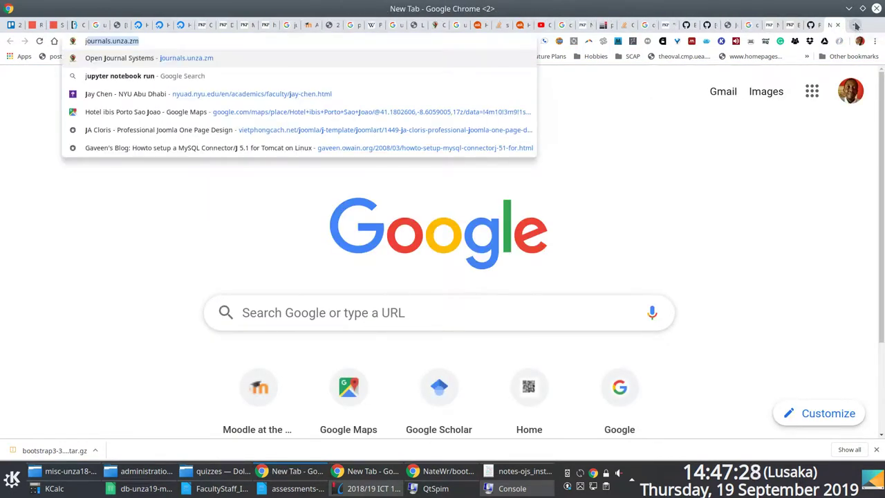
pyautogui.press('BackSpace')
pyautogui.press('BackSpace')
pyautogui.write('drsgs')
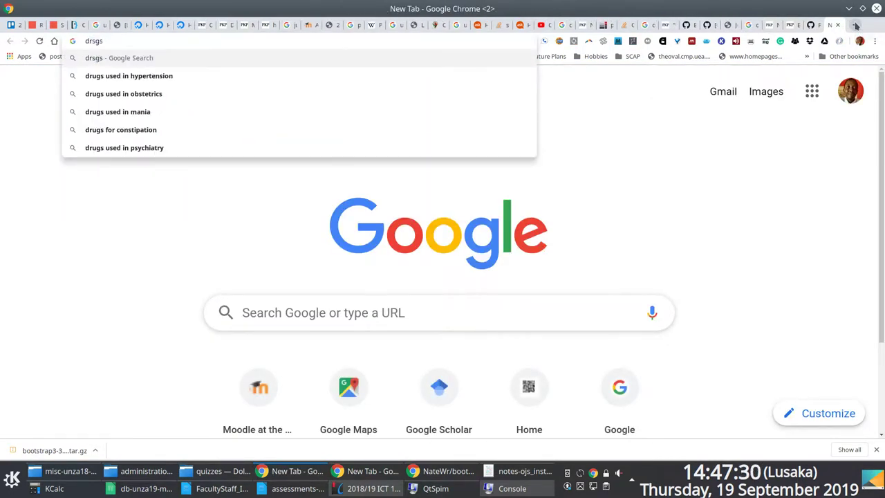
pyautogui.press('BackSpace')
pyautogui.press('BackSpace')
pyautogui.press('BackSpace')
pyautogui.press('BackSpace')
pyautogui.press('BackSpace')
pyautogui.write('journals site:')
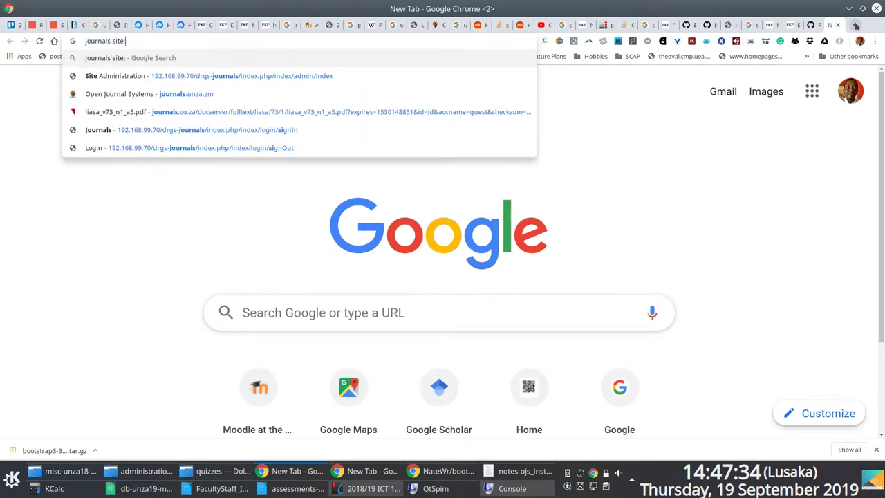
pyautogui.write('graduate.unza.zm')
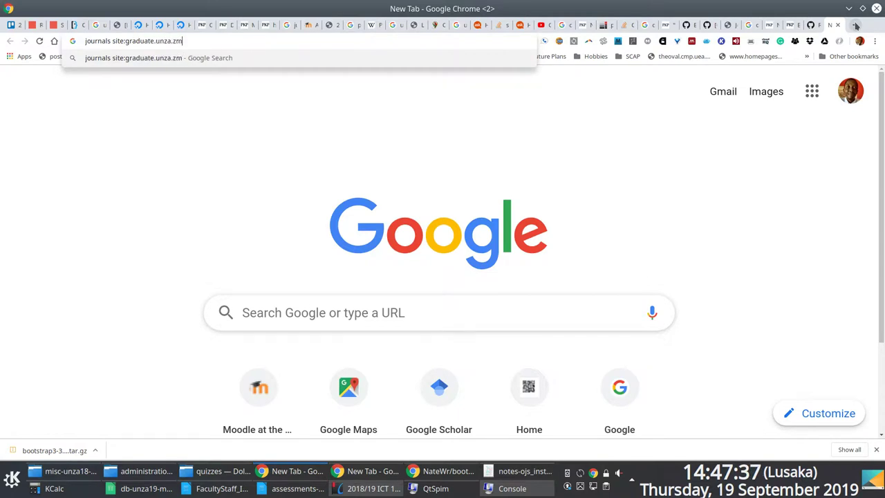
pyautogui.press('Return')
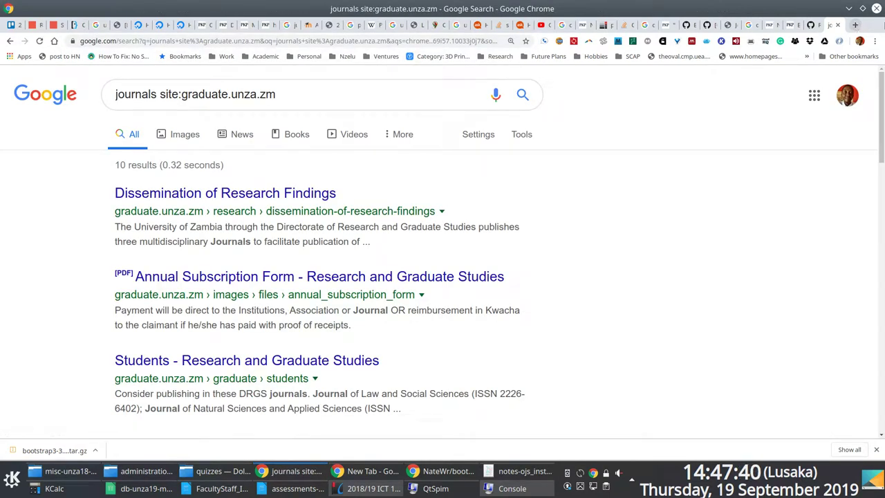
pyautogui.click(281, 196)
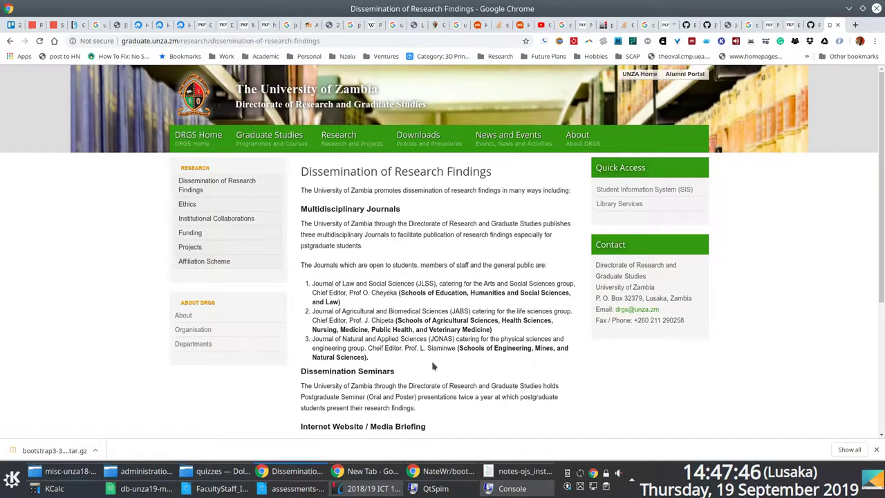
# Copy 'Journal of Natural and Applied Sciences' from the web page into the Kate notes.
pyautogui.scroll(-2, 408, 353)
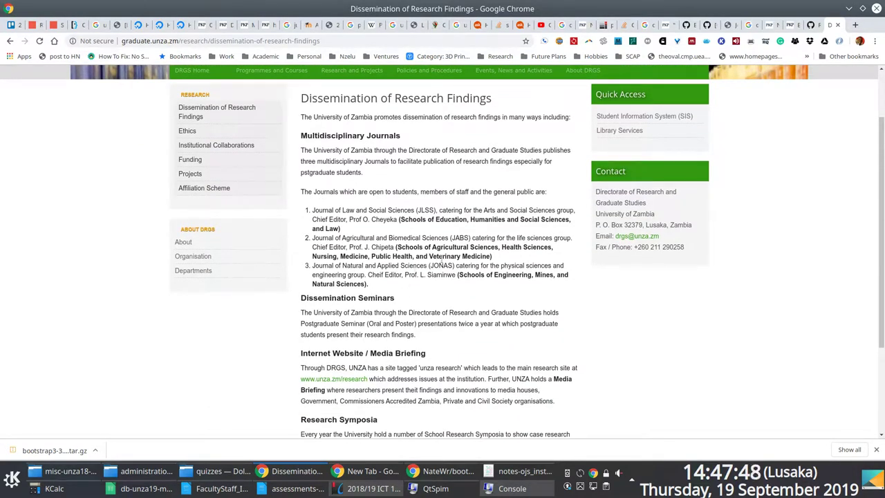
pyautogui.moveTo(427, 265); pyautogui.dragTo(323, 267)
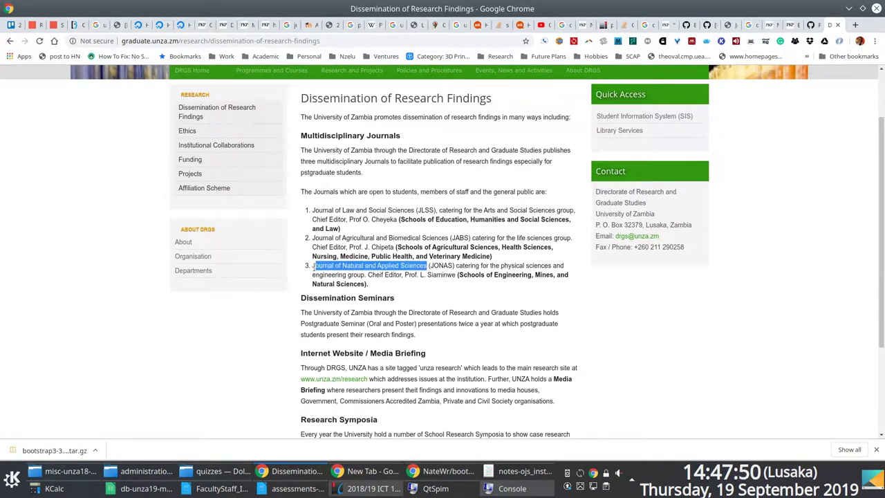
pyautogui.rightClick(315, 267)
pyautogui.click(338, 277)
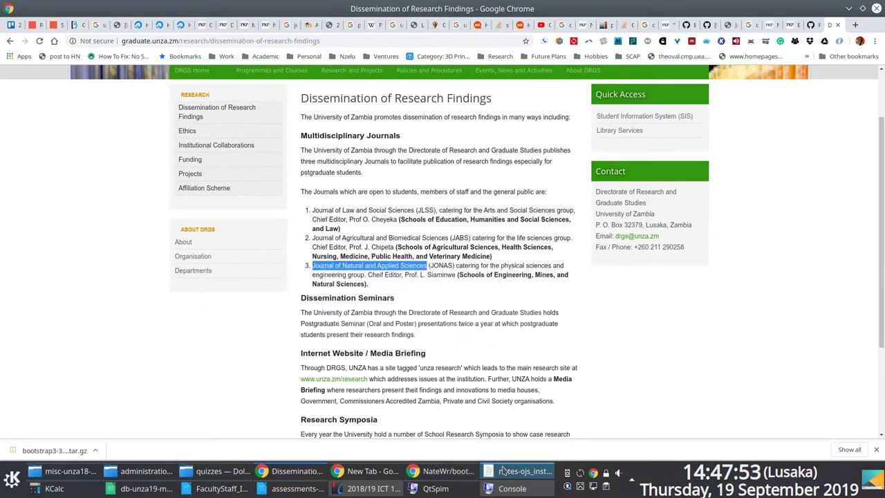
pyautogui.click(519, 471)
pyautogui.press('Return')
pyautogui.press('Return')
pyautogui.press('Return')
pyautogui.press('Return')
pyautogui.press('Return')
pyautogui.hotkey('ctrl', 'v')
pyautogui.press('Return')
pyautogui.press('Return')
pyautogui.press('Return')
pyautogui.hotkey('alt', 'Tab')
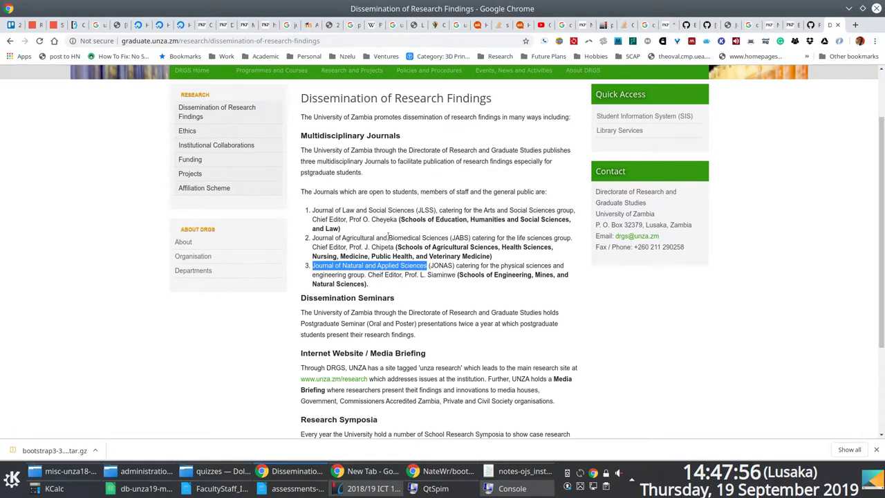
# Copy 'Journal of Agricultural and Biomedical Sciences' into the notes below the first name.
pyautogui.moveTo(448, 237); pyautogui.dragTo(308, 240)
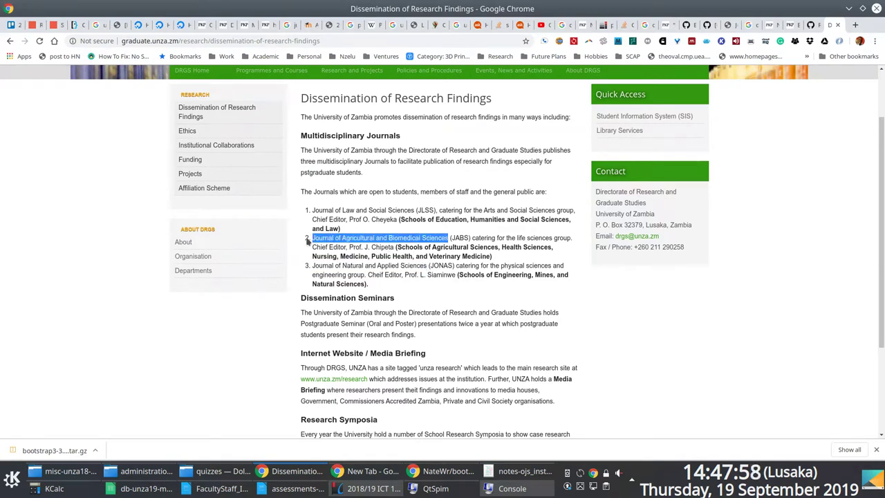
pyautogui.rightClick(328, 238)
pyautogui.click(332, 243)
pyautogui.hotkey('alt', 'Tab')
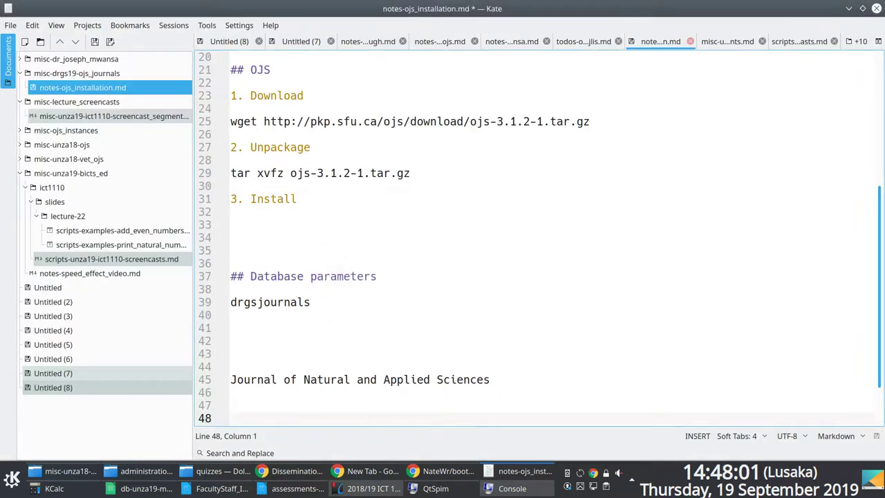
pyautogui.hotkey('ctrl', 'v')
pyautogui.press('Return')
pyautogui.press('Return')
pyautogui.press('Return')
pyautogui.hotkey('alt', 'Tab')
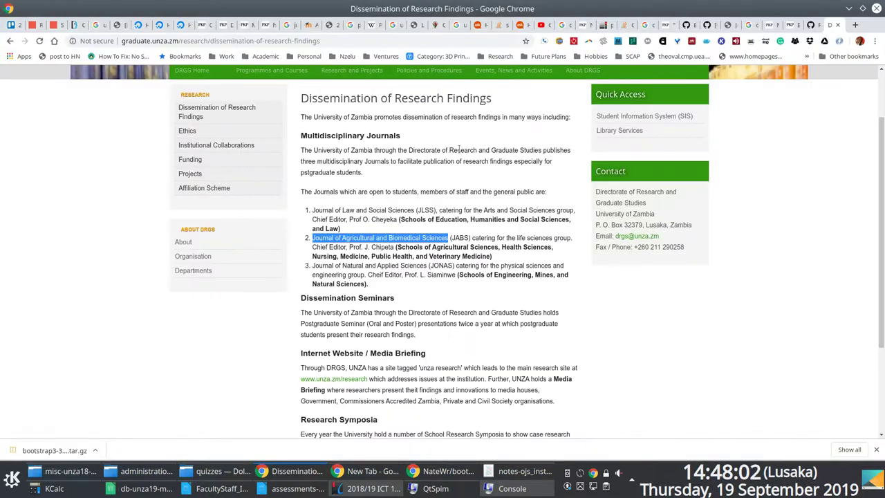
# Paste 'Journal of Law and Social Sciences' into the notes as the third journal.
pyautogui.moveTo(415, 210); pyautogui.dragTo(313, 211)
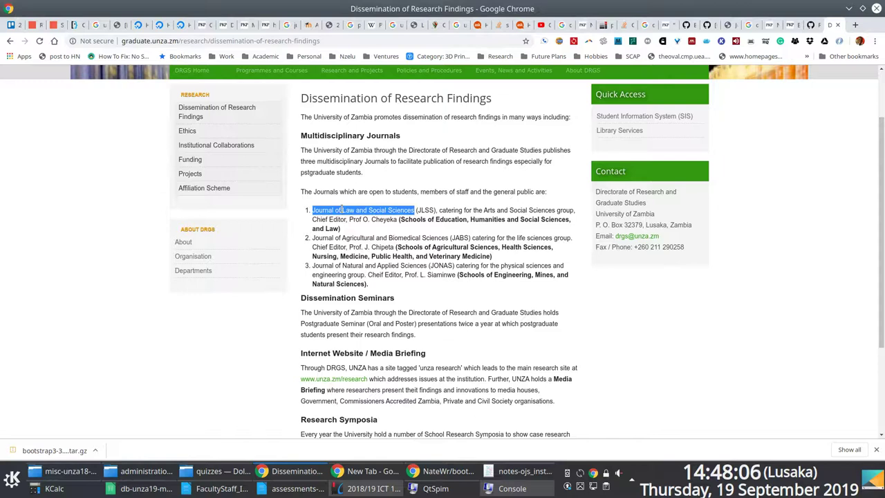
pyautogui.hotkey('alt', 'Tab')
pyautogui.hotkey('ctrl', 'v')
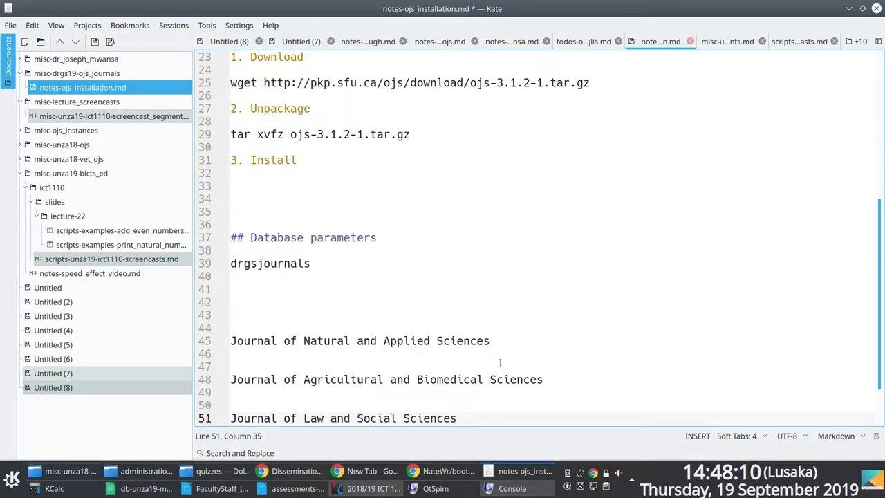
# Select the Natural and Applied Sciences line in the notes and return to the browser.
pyautogui.moveTo(490, 347); pyautogui.dragTo(217, 335)
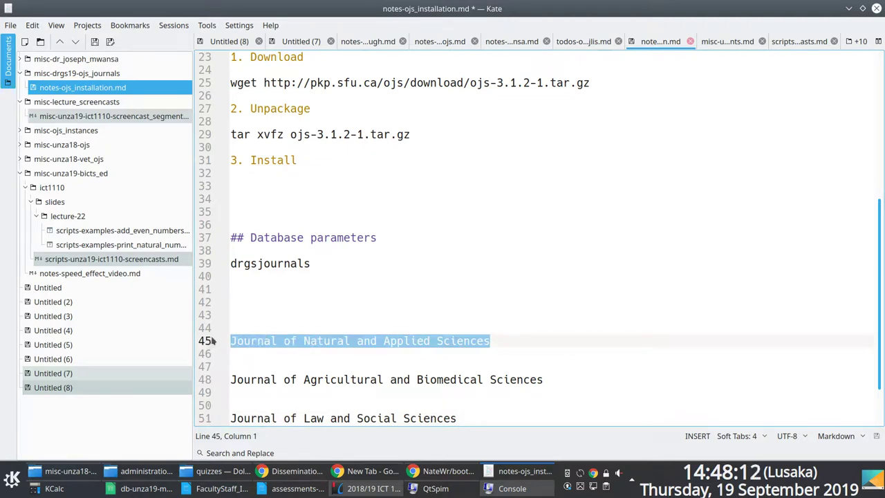
pyautogui.hotkey('alt', 'Tab')
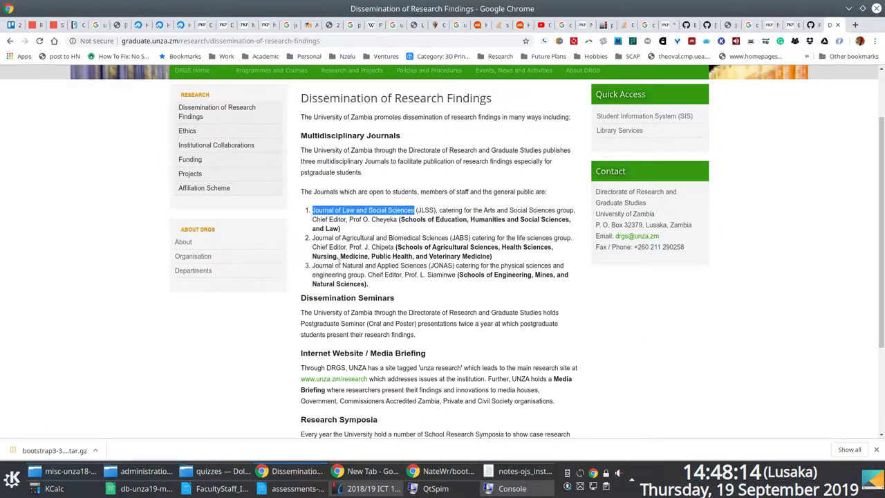
pyautogui.hotkey('alt', 'Tab')
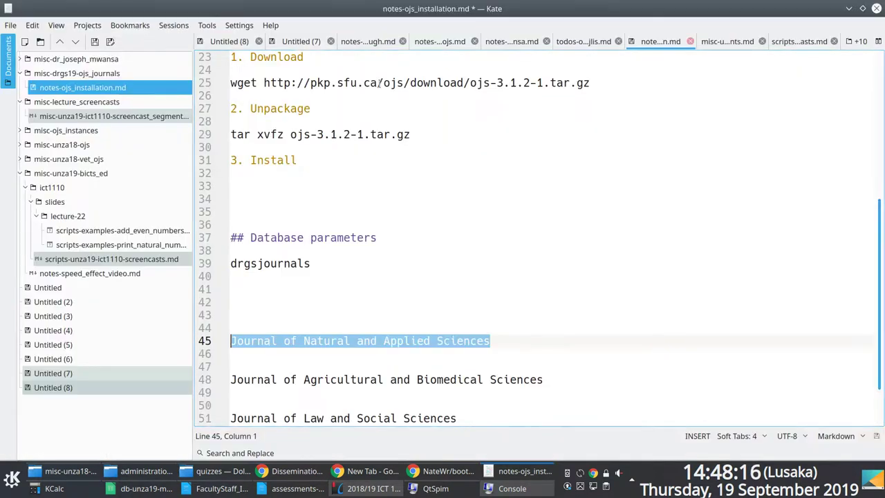
pyautogui.click(298, 473)
pyautogui.click(298, 473)
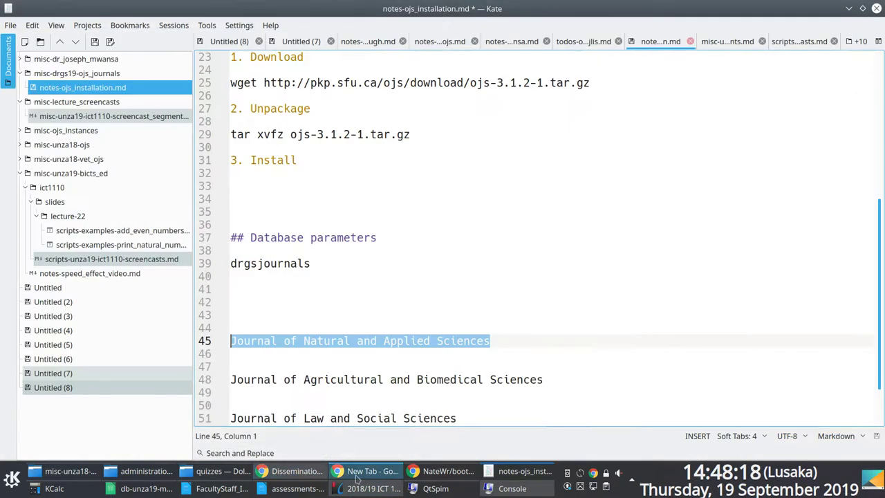
pyautogui.click(366, 471)
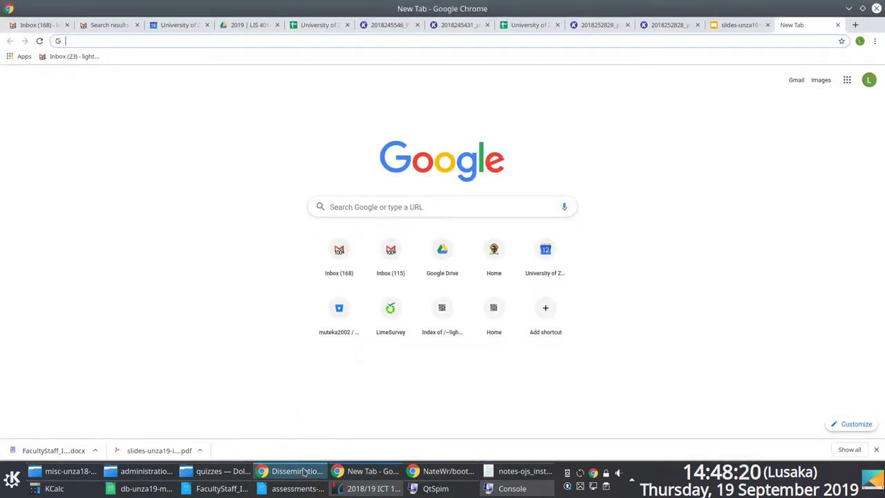
pyautogui.hotkey('alt', 'Tab')
# Create a journal titled Journal of Natural and Applied Sciences at path jonas and save.
pyautogui.click(792, 26)
pyautogui.click(728, 26)
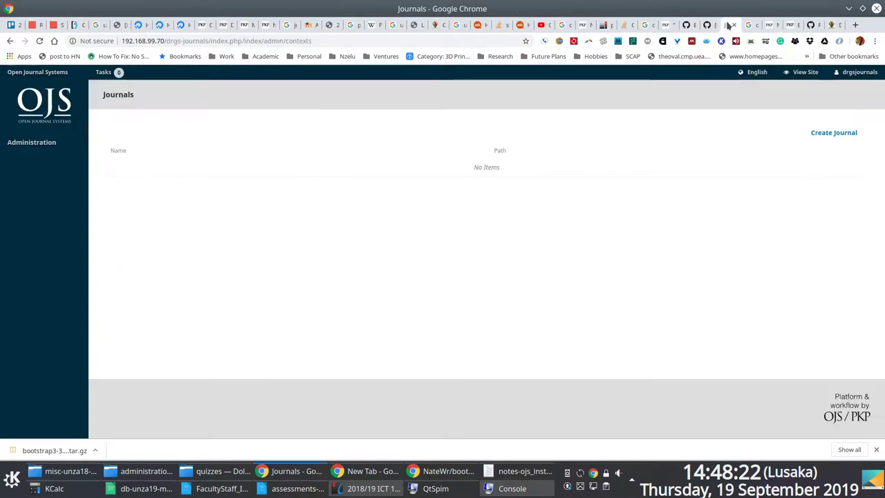
pyautogui.click(812, 134)
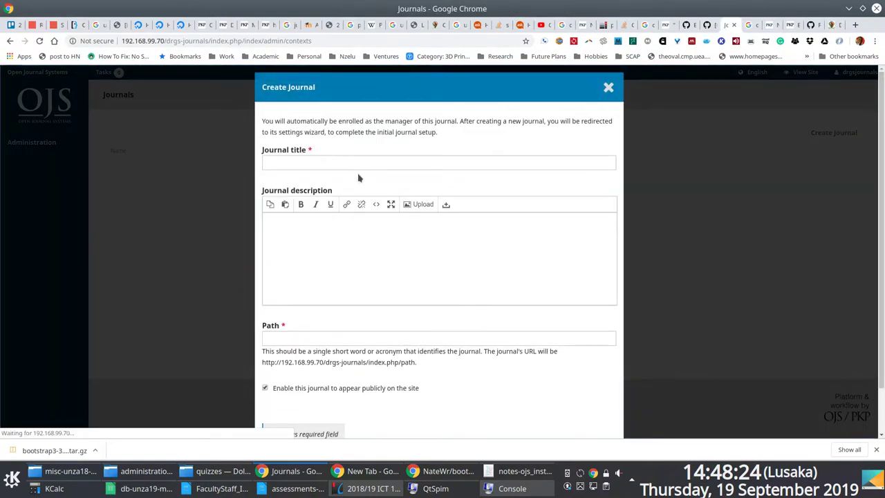
pyautogui.click(320, 164)
pyautogui.hotkey('ctrl', 'v')
pyautogui.click(312, 243)
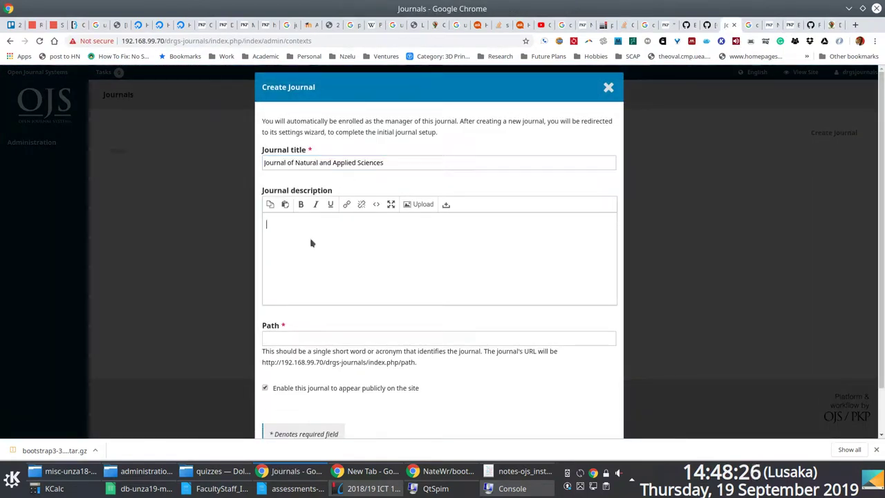
pyautogui.hotkey('ctrl', 'v')
pyautogui.scroll(-1, 344, 263)
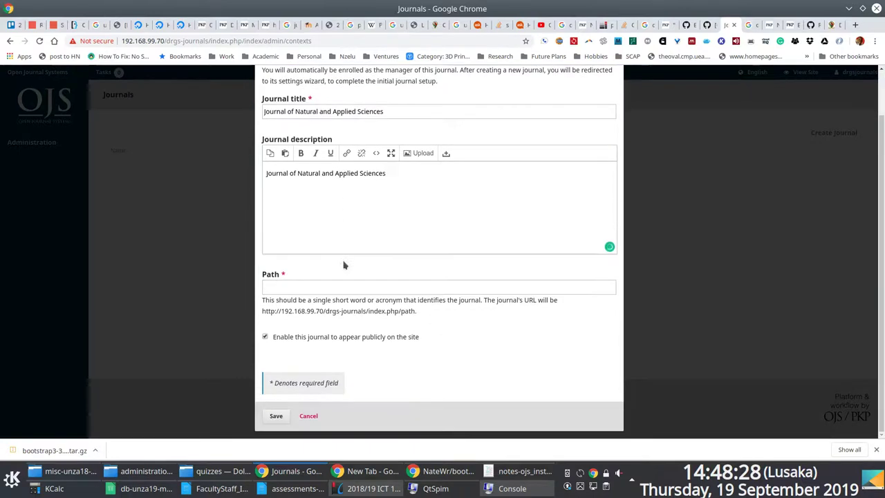
pyautogui.click(299, 285)
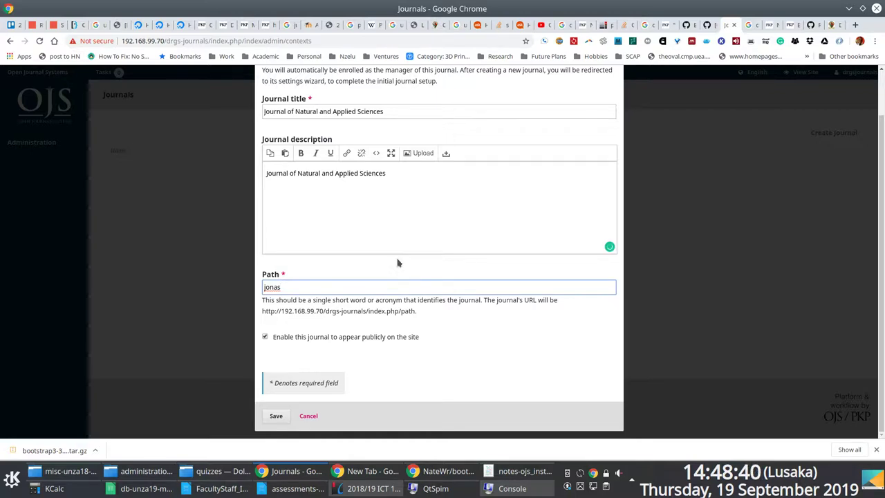
pyautogui.scroll(1, 376, 237)
pyautogui.scroll(-1, 304, 399)
pyautogui.click(276, 417)
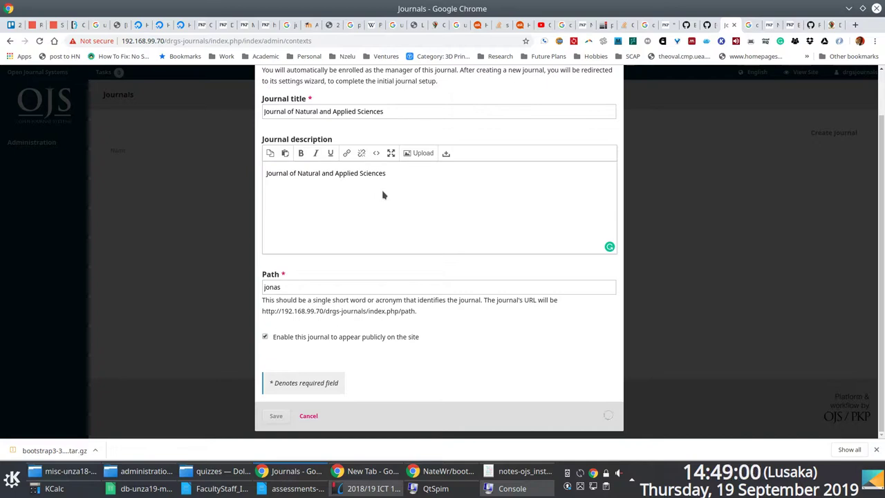
# Cancel the stalled journal form and confirm leaving without saving.
pyautogui.scroll(1, 529, 213)
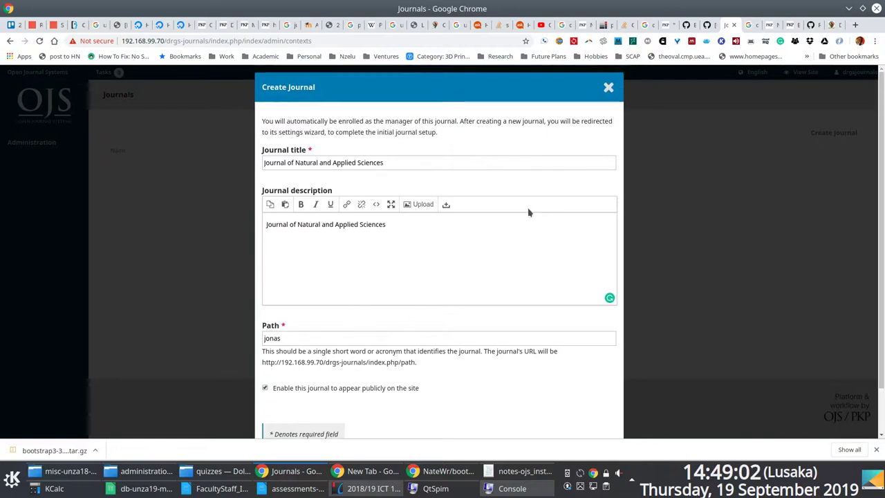
pyautogui.scroll(-1, 541, 157)
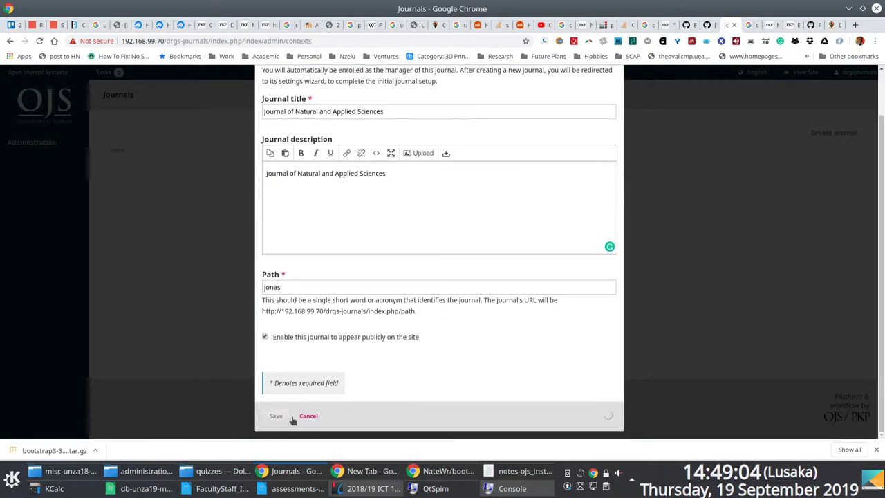
pyautogui.click(266, 338)
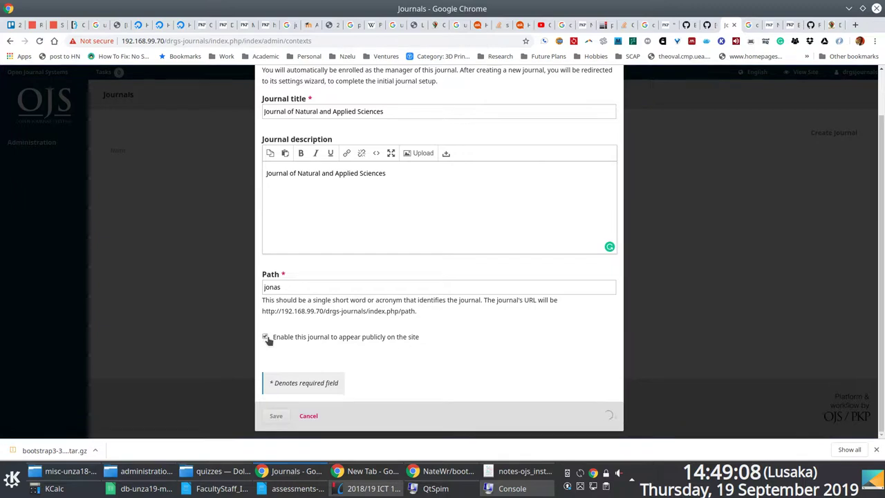
pyautogui.click(698, 293)
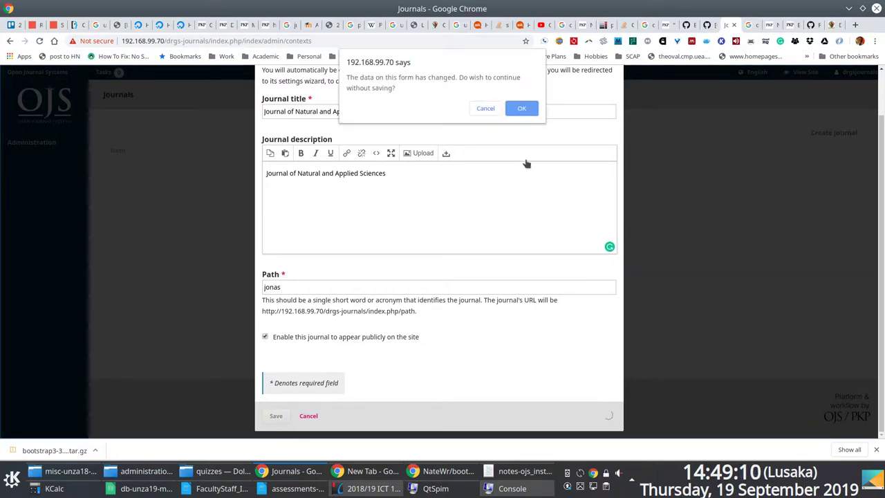
pyautogui.click(521, 108)
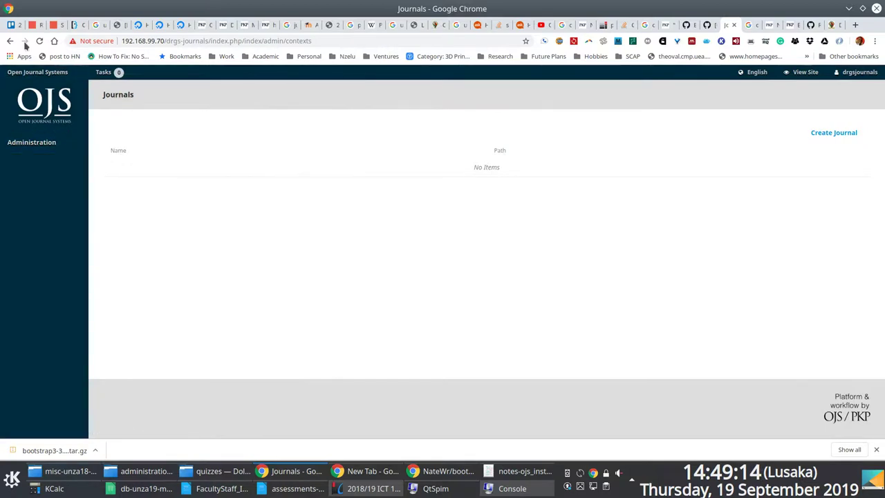
# Check the server logs in the drop-down terminal, then reload the Journals page.
pyautogui.press('F12')
pyautogui.press('Return')
pyautogui.press('Return')
pyautogui.press('Return')
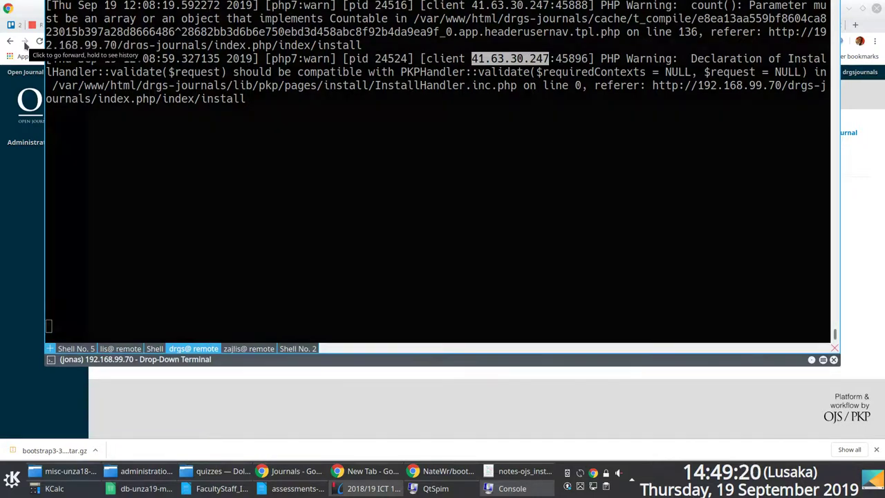
pyautogui.press('F12')
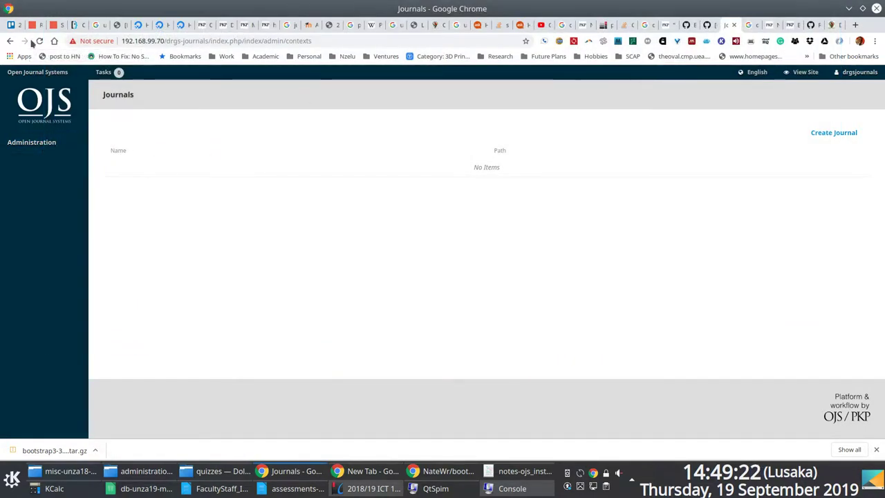
pyautogui.click(39, 41)
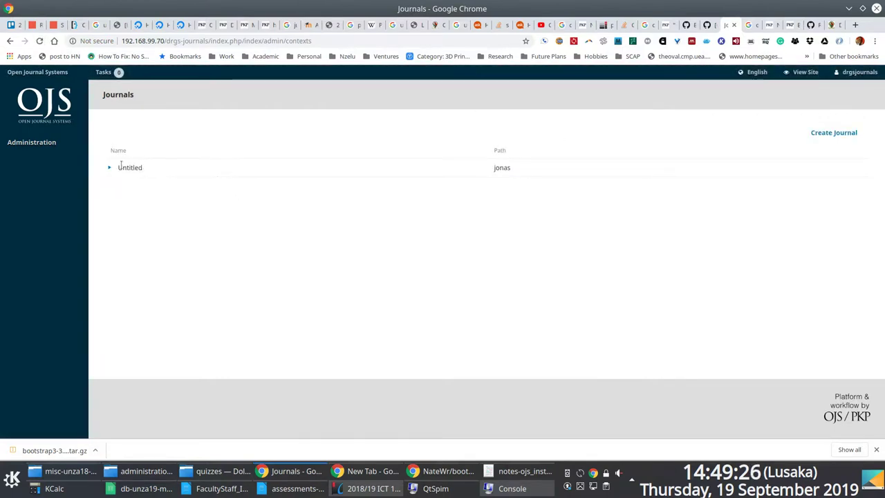
# Edit the Untitled jonas journal's title and description to Journal of Natural and Applied Sciences and save.
pyautogui.click(109, 167)
pyautogui.click(128, 185)
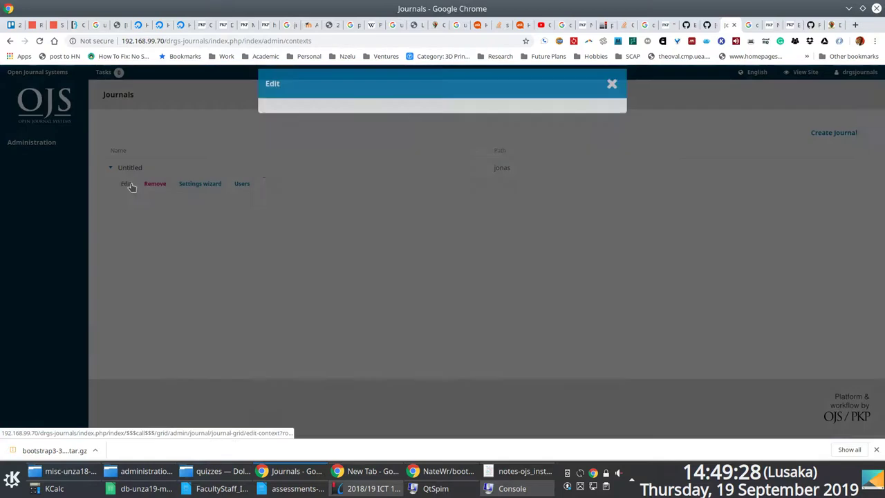
pyautogui.click(335, 127)
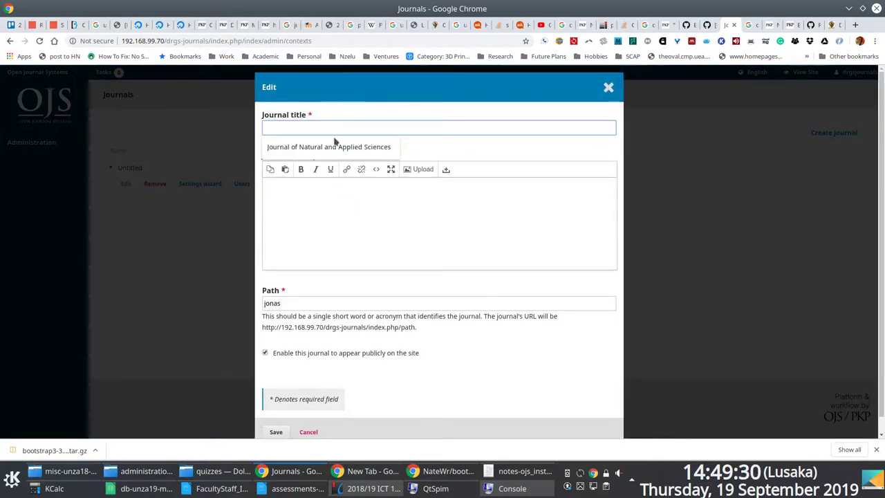
pyautogui.click(335, 146)
pyautogui.moveTo(388, 127); pyautogui.dragTo(168, 119)
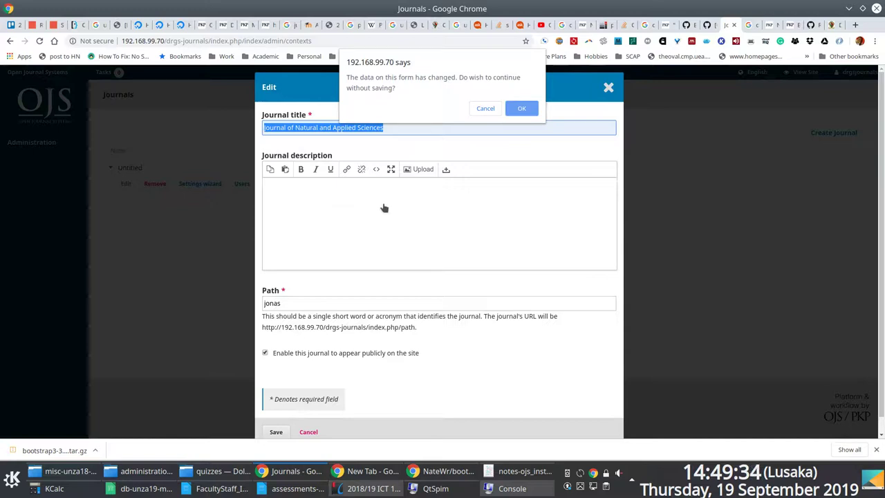
pyautogui.click(521, 108)
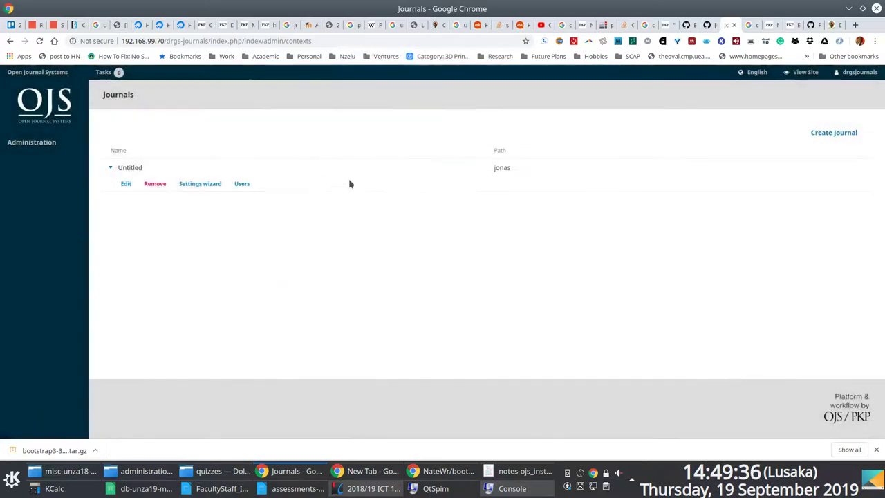
pyautogui.click(129, 186)
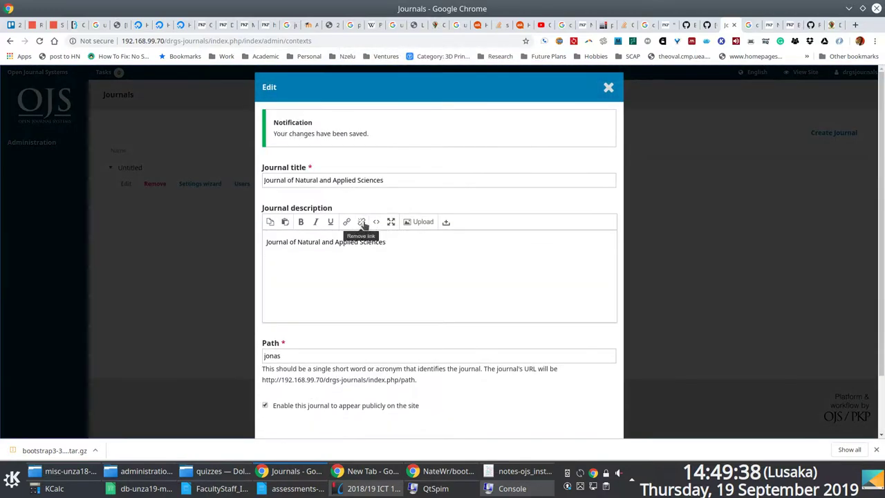
pyautogui.scroll(-2, 402, 257)
pyautogui.click(277, 417)
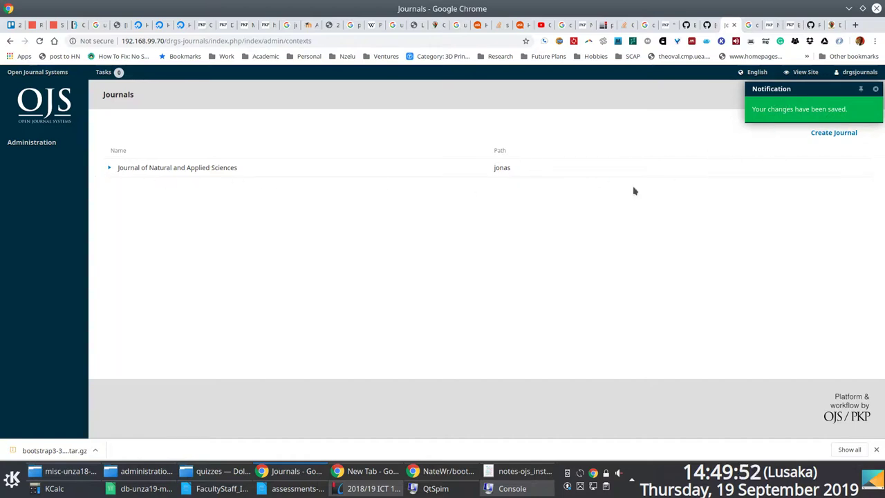
# Create a journal titled Journal of Agricultural and Biomedical Sciences at path jabs.
pyautogui.click(828, 133)
pyautogui.hotkey('alt', 'Tab')
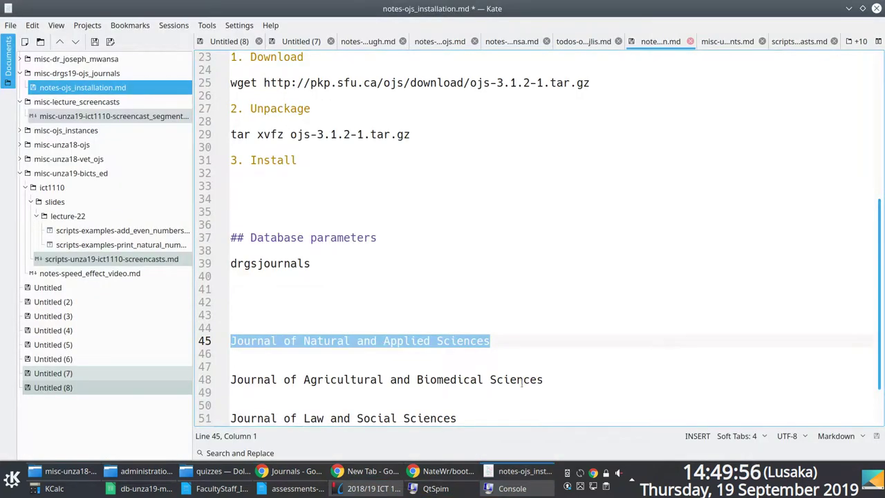
pyautogui.moveTo(544, 381); pyautogui.dragTo(149, 381)
pyautogui.hotkey('ctrl', 'c')
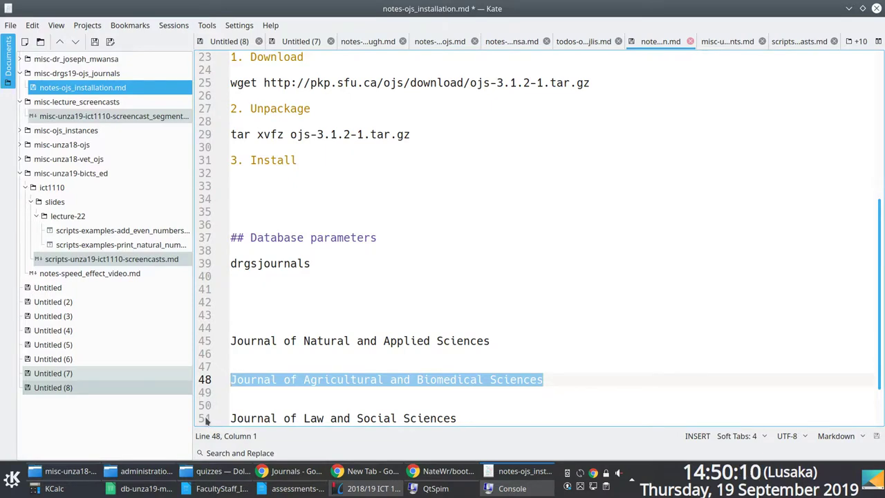
pyautogui.hotkey('alt', 'Tab')
pyautogui.click(294, 162)
pyautogui.hotkey('ctrl', 'v')
pyautogui.click(328, 258)
pyautogui.hotkey('ctrl', 'v')
pyautogui.scroll(-1, 312, 334)
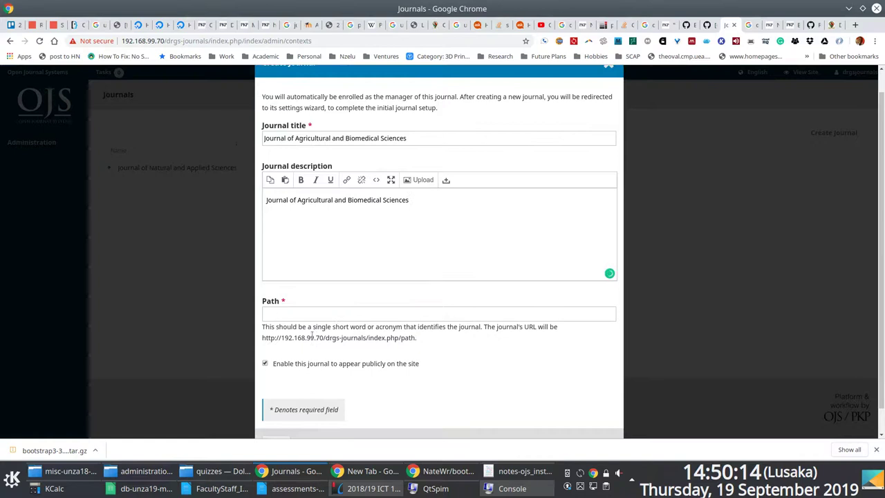
pyautogui.click(311, 312)
pyautogui.write('jabs')
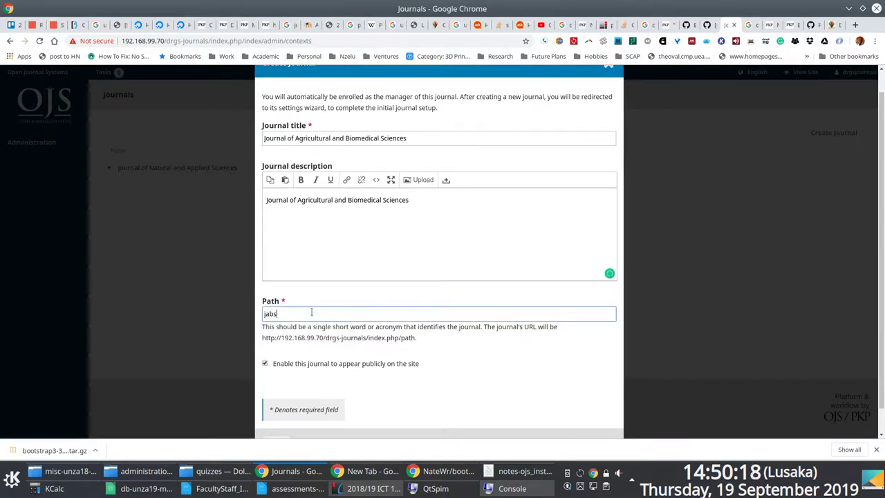
pyautogui.scroll(-1, 311, 312)
pyautogui.click(278, 416)
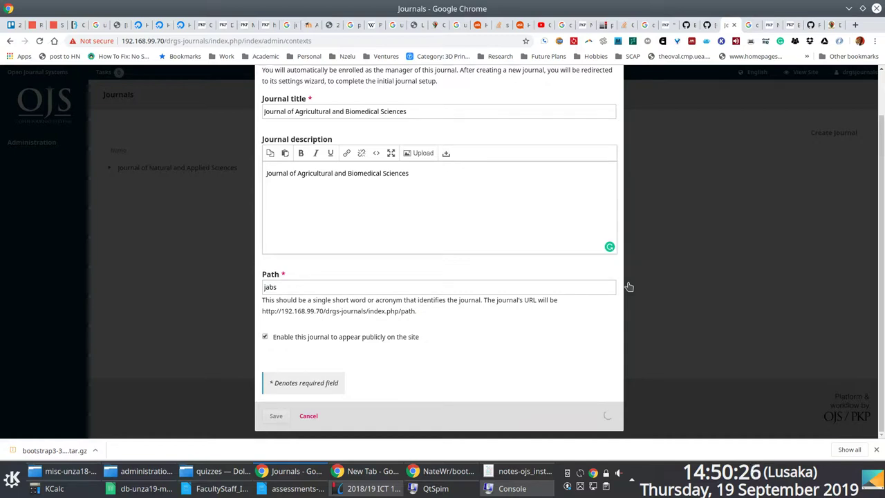
# Check the server logs, then go to Site Administration's Hosted Journals list.
pyautogui.press('F12')
pyautogui.press('Return')
pyautogui.press('Return')
pyautogui.press('Return')
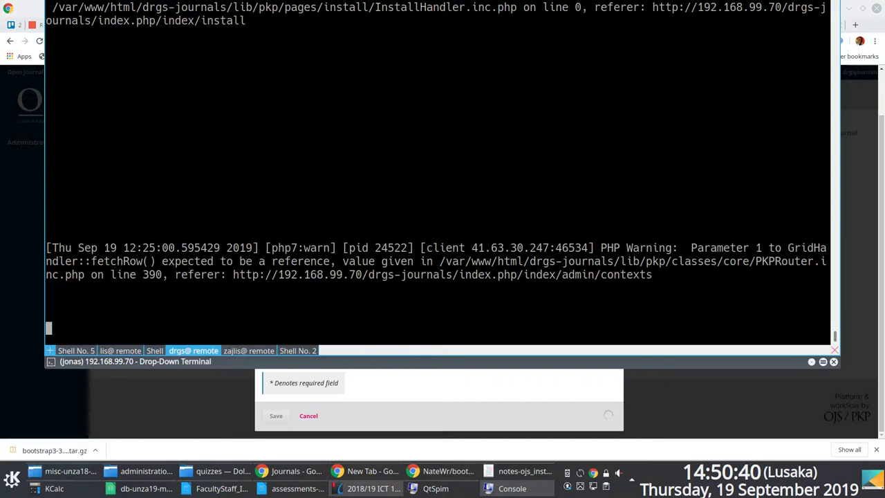
pyautogui.press('F12')
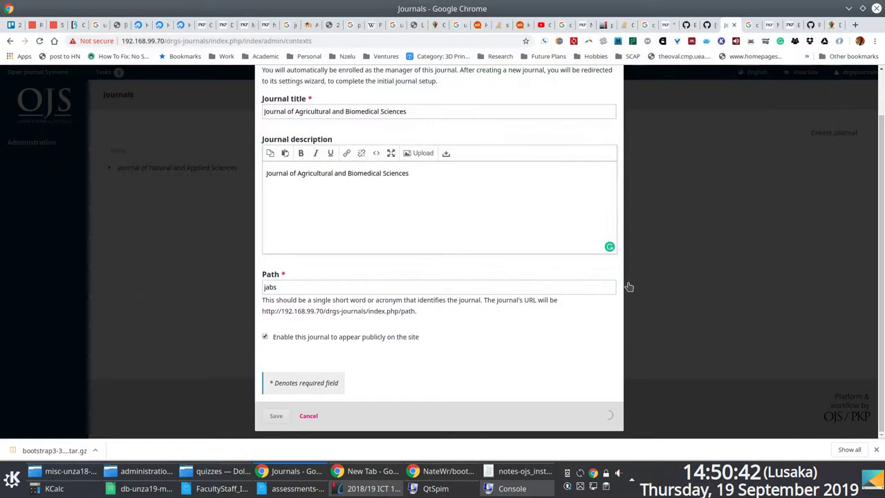
pyautogui.scroll(2, 660, 280)
pyautogui.scroll(-2, 623, 266)
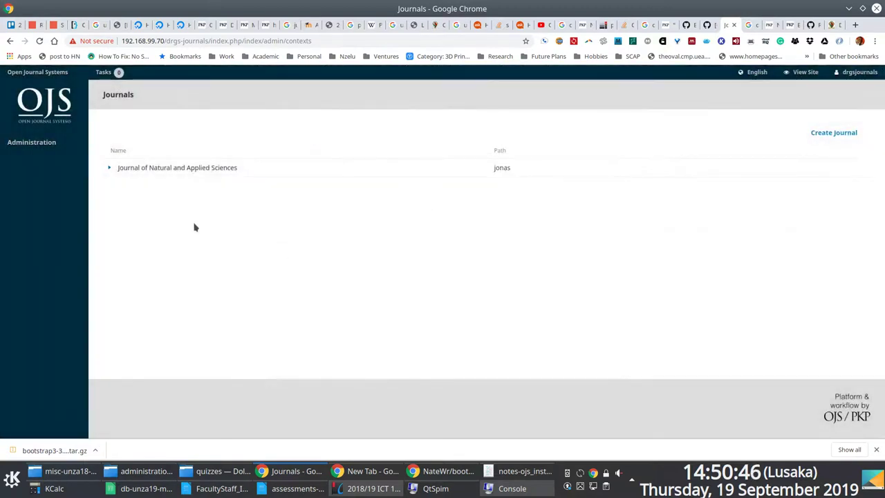
pyautogui.click(41, 146)
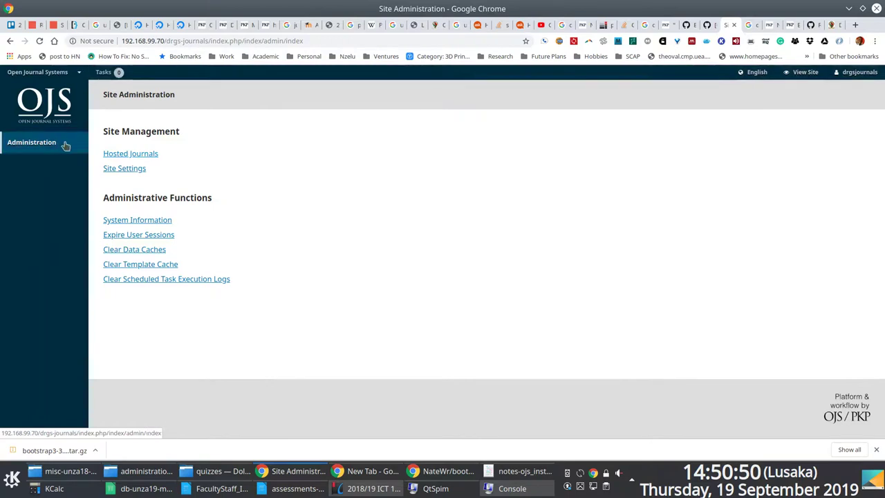
pyautogui.click(139, 155)
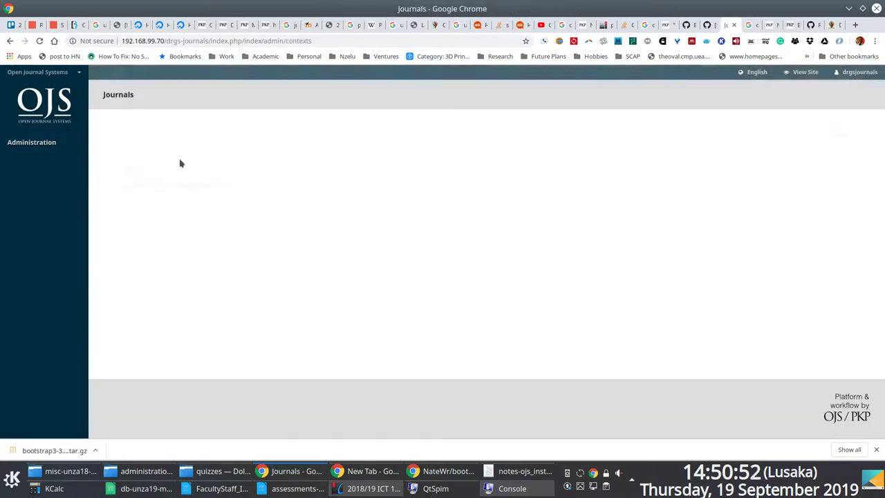
# Edit the Untitled jabs journal's title and description to Journal of Agricultural and Biomedical Sciences and save.
pyautogui.click(112, 169)
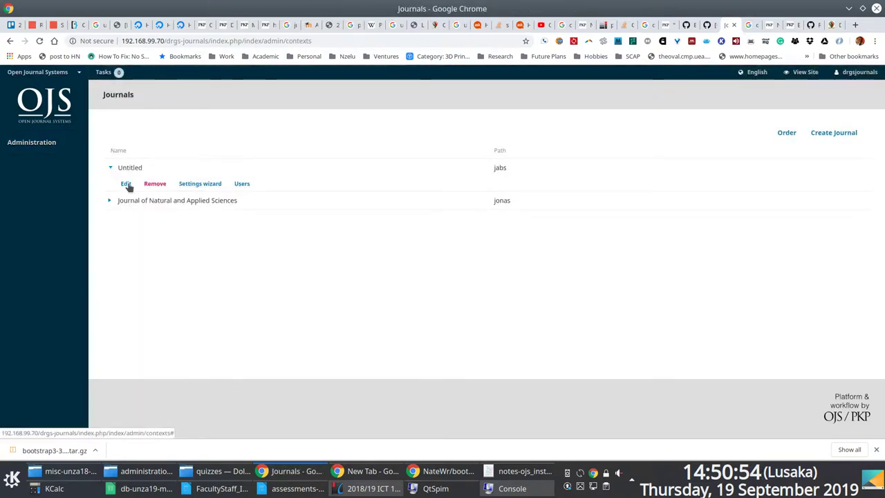
pyautogui.click(127, 183)
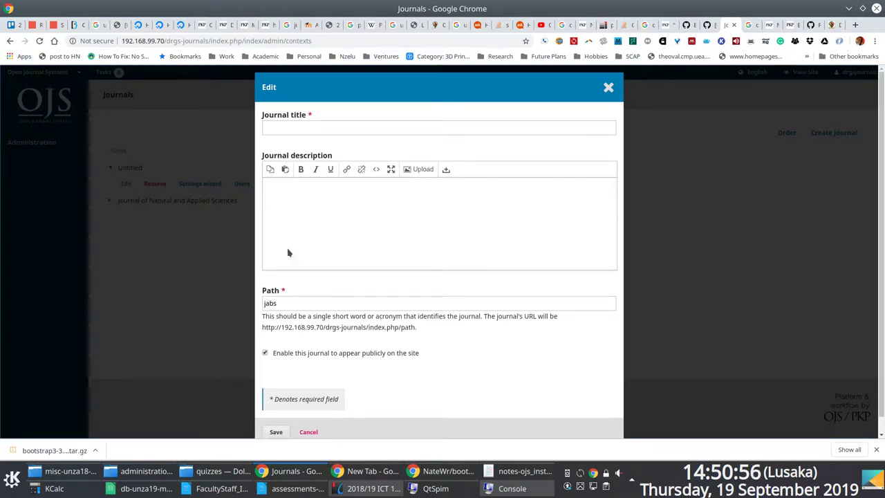
pyautogui.click(307, 127)
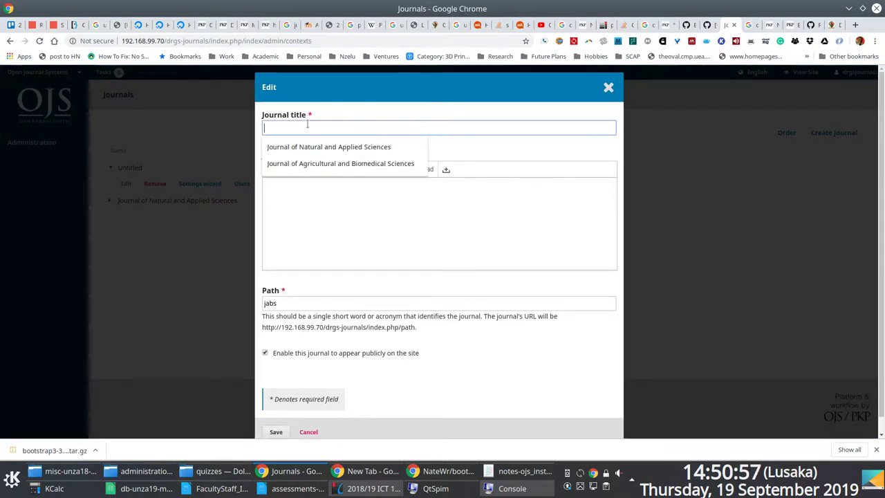
pyautogui.click(328, 164)
pyautogui.click(318, 200)
pyautogui.hotkey('ctrl', 'v')
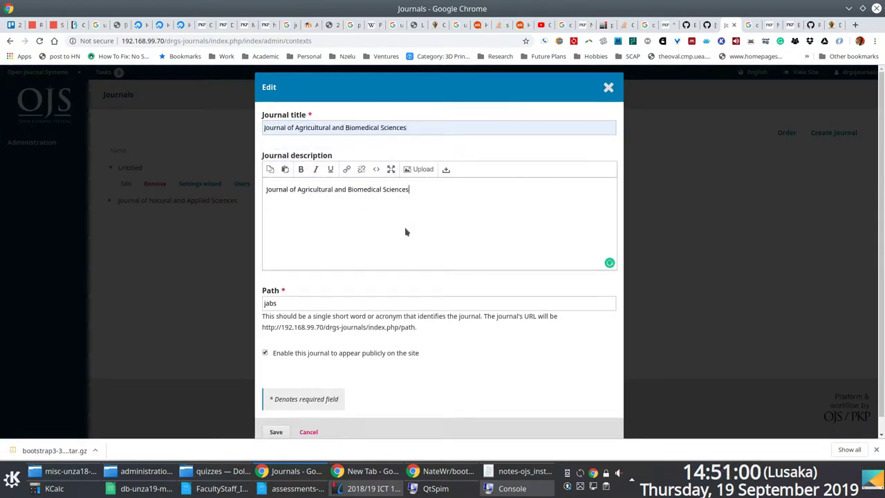
pyautogui.scroll(-1, 298, 360)
pyautogui.click(276, 417)
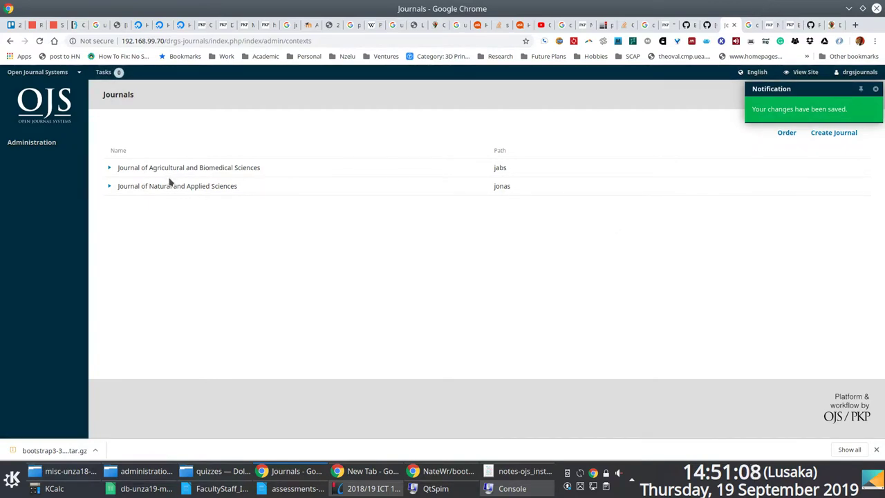
# Review the Journal of Natural and Applied Sciences wizard's Contact, Appearance and Submission tabs.
pyautogui.click(110, 168)
pyautogui.click(110, 201)
pyautogui.click(201, 218)
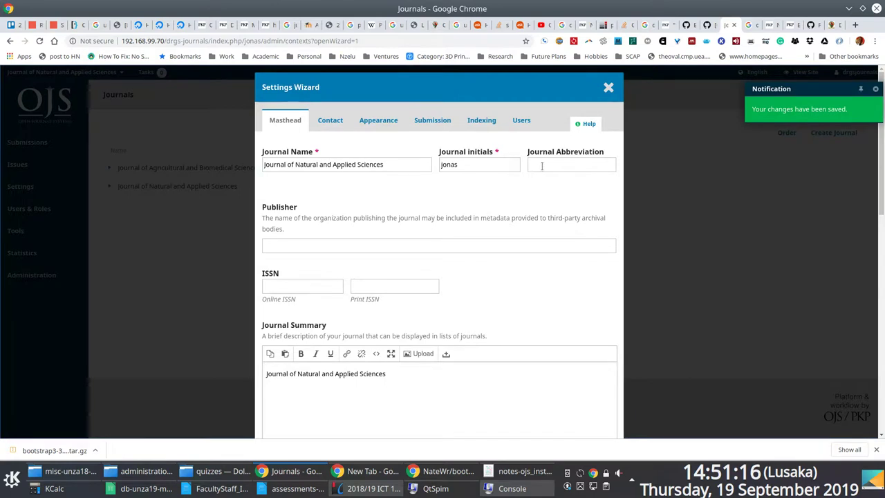
pyautogui.click(337, 124)
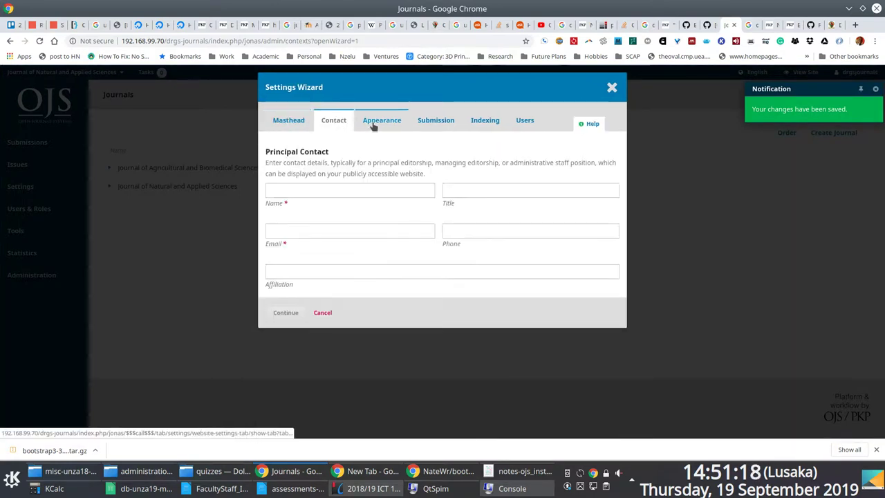
pyautogui.click(377, 124)
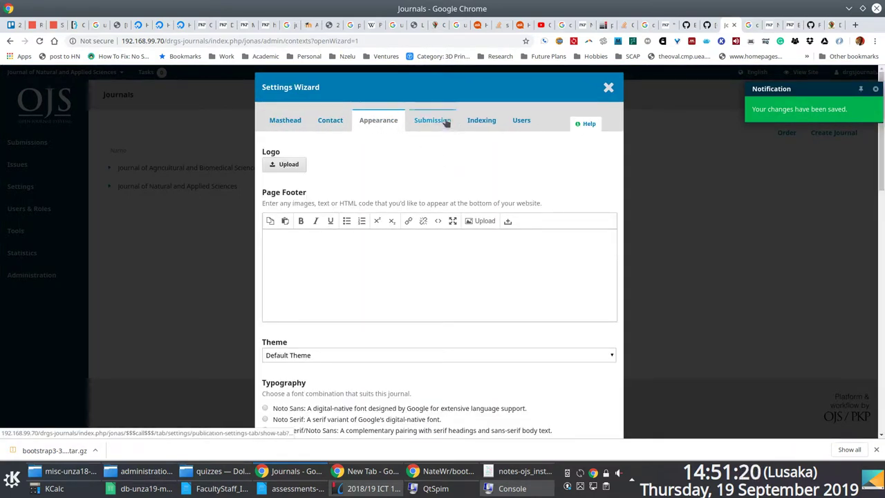
pyautogui.click(438, 122)
pyautogui.click(282, 125)
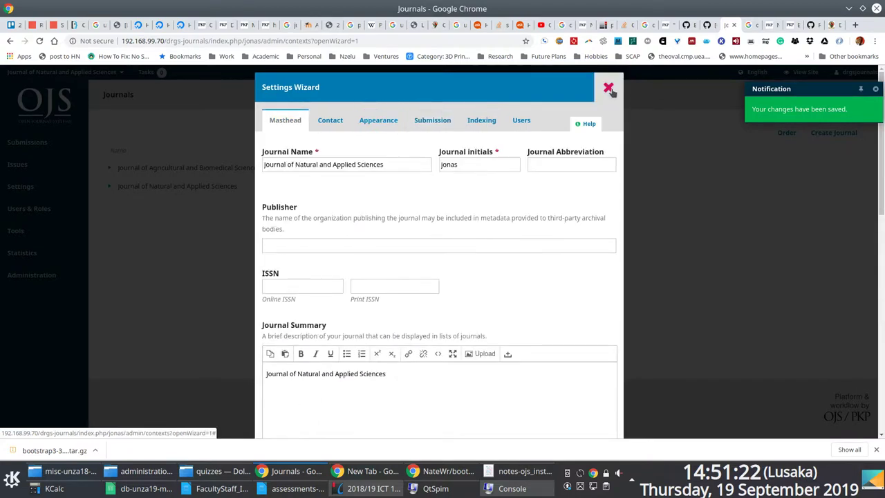
# Close the Settings Wizard and bring up the GitHub Bootstrap3 installation instructions.
pyautogui.click(609, 87)
pyautogui.hotkey('alt', 'Tab')
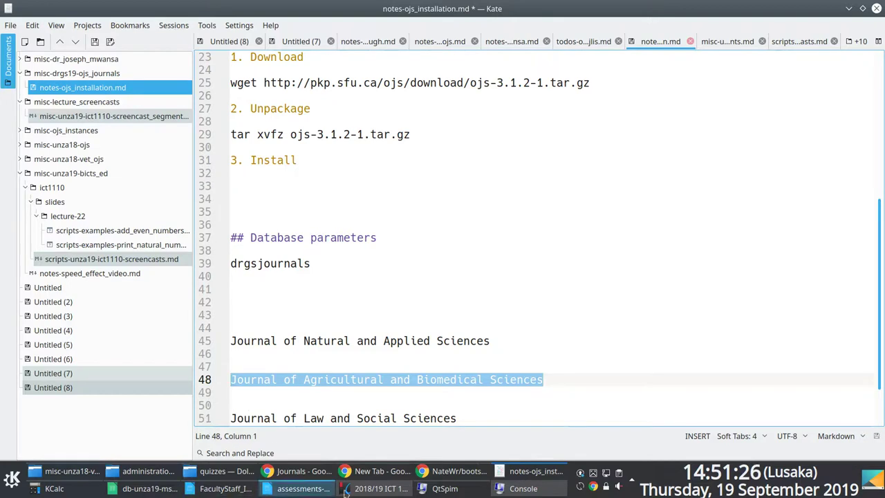
pyautogui.click(456, 471)
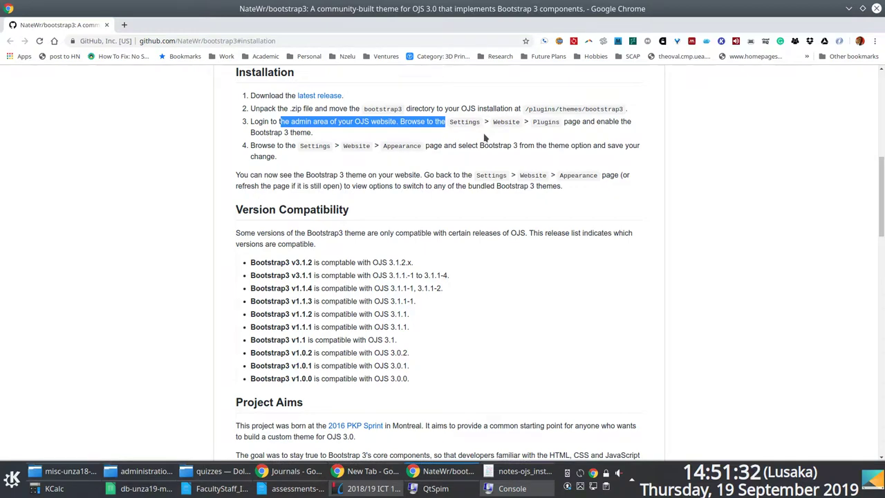
# Go to the jonas journal's Website settings plugin list.
pyautogui.hotkey('alt', 'Tab')
pyautogui.hotkey('alt', 'Tab')
pyautogui.click(359, 471)
pyautogui.click(290, 471)
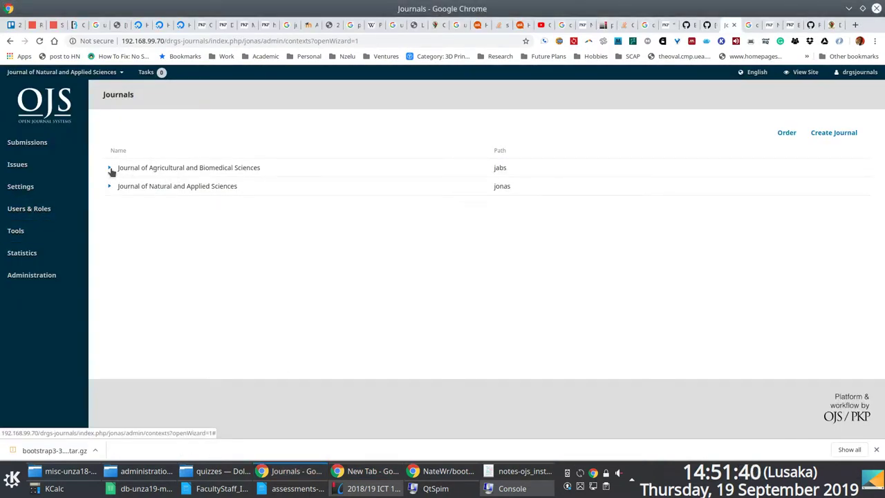
pyautogui.moveTo(97, 205)
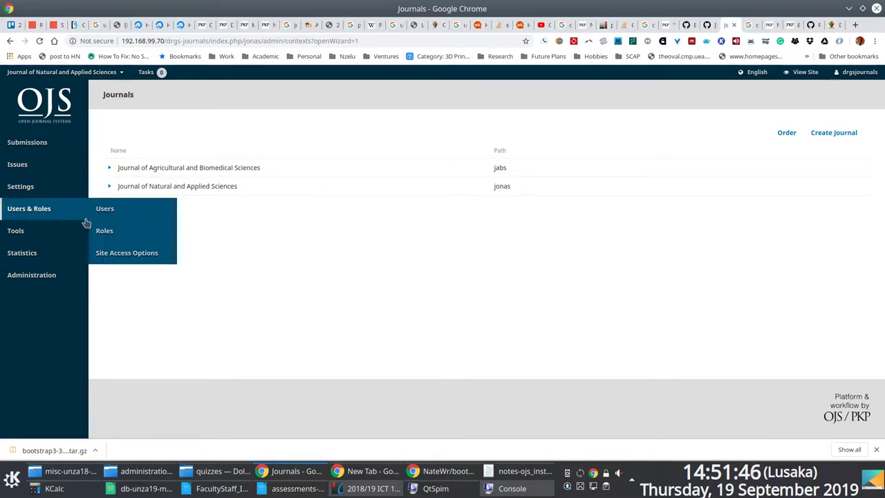
pyautogui.moveTo(14, 192)
pyautogui.hotkey('alt', 'Tab')
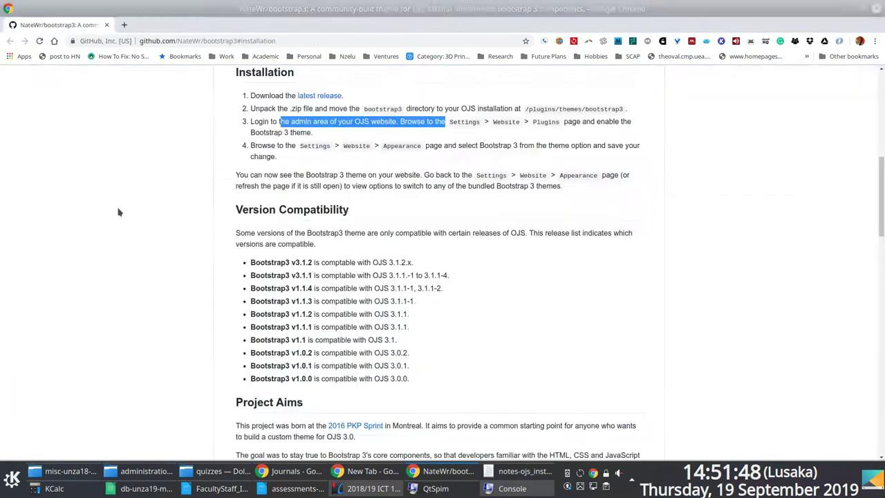
pyautogui.hotkey('alt', 'Tab')
pyautogui.moveTo(55, 181)
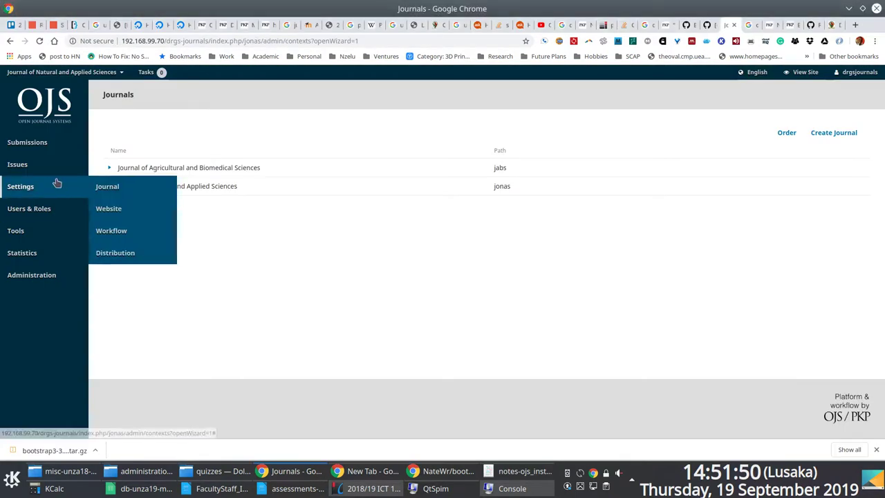
pyautogui.click(110, 209)
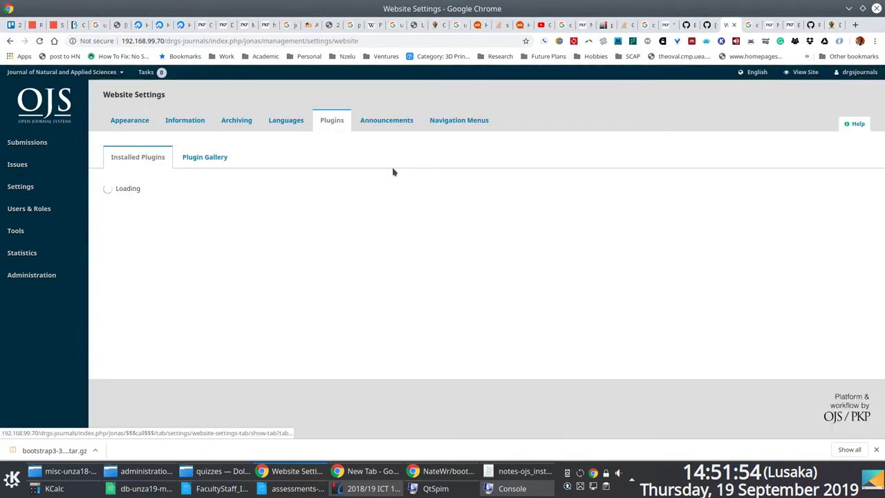
# Search the plugin page for 'boot' to locate the Bootstrap 3 Base Theme.
pyautogui.hotkey('alt', 'Tab')
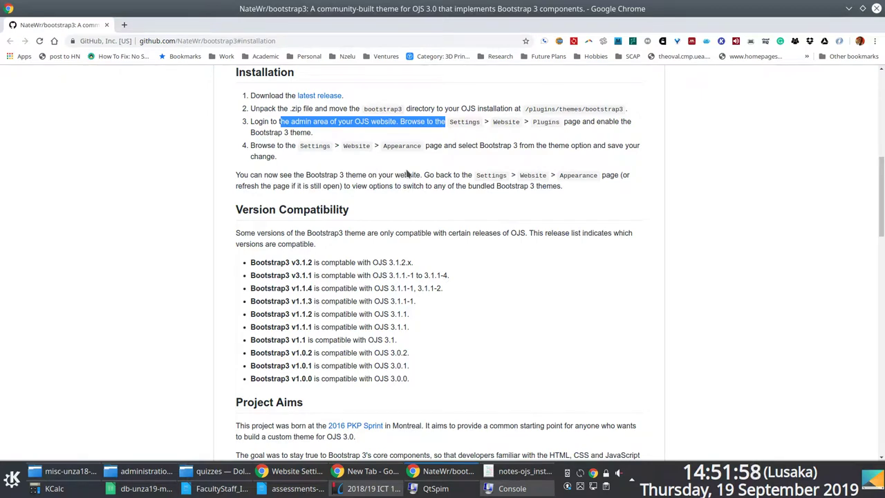
pyautogui.hotkey('alt', 'Tab')
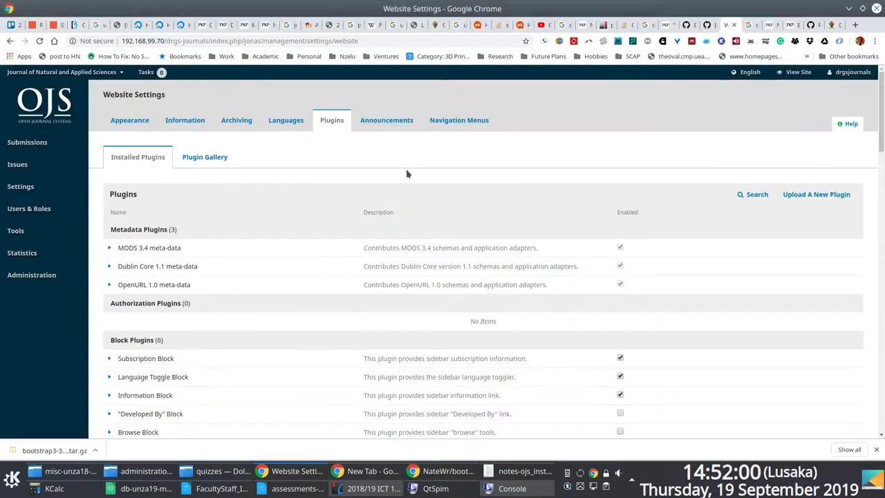
pyautogui.hotkey('ctrl', 'f')
pyautogui.write('boot')
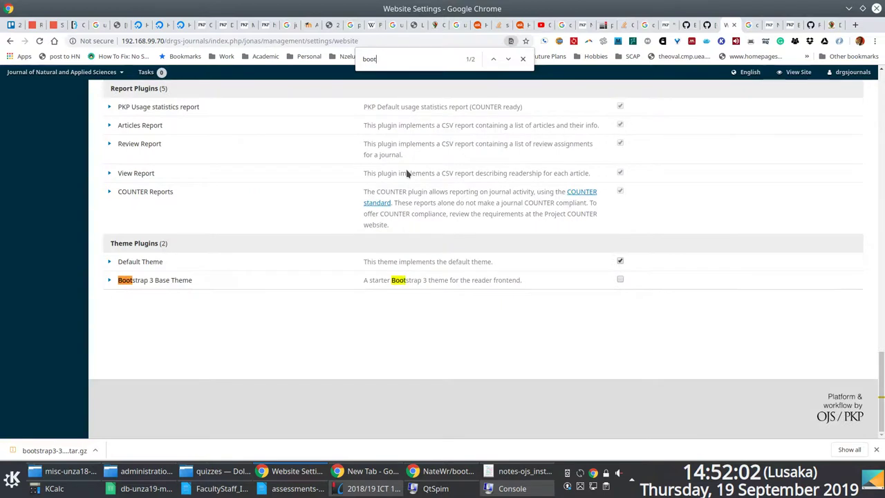
# Tick Enabled for Bootstrap 3 Base Theme, expand its row, and return to the list top.
pyautogui.click(620, 279)
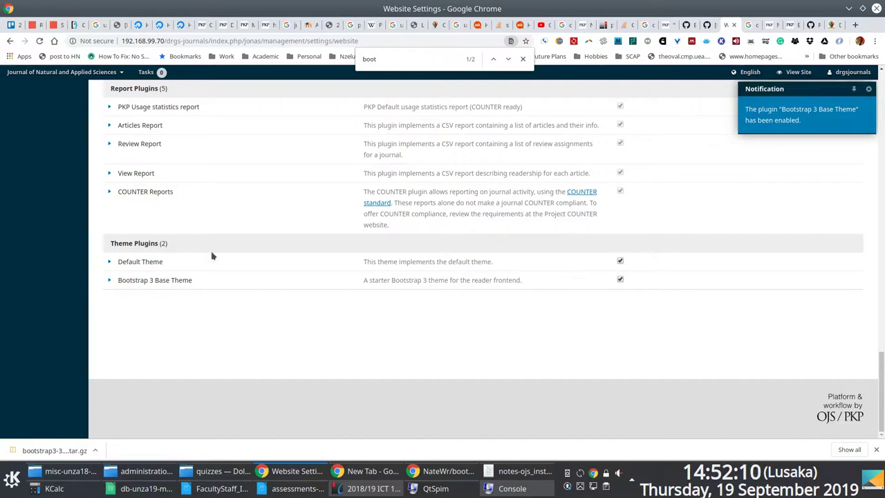
pyautogui.click(110, 280)
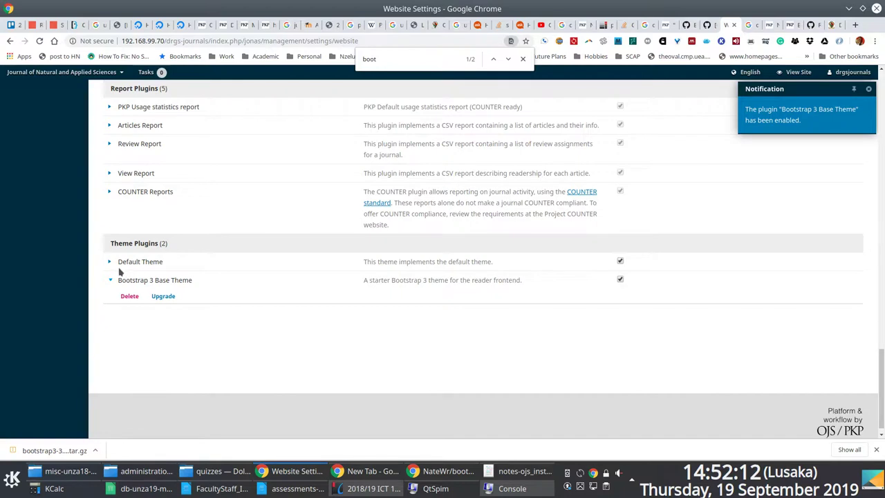
pyautogui.hotkey('alt', 'Tab')
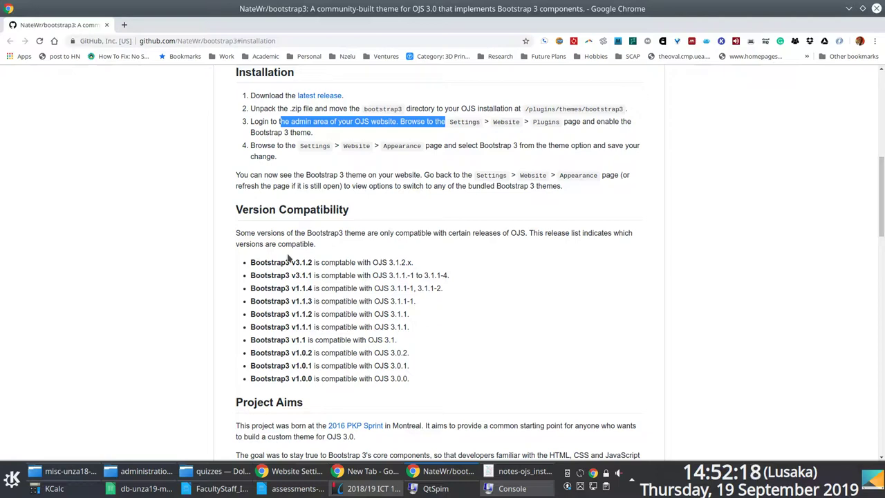
pyautogui.hotkey('alt', 'Tab')
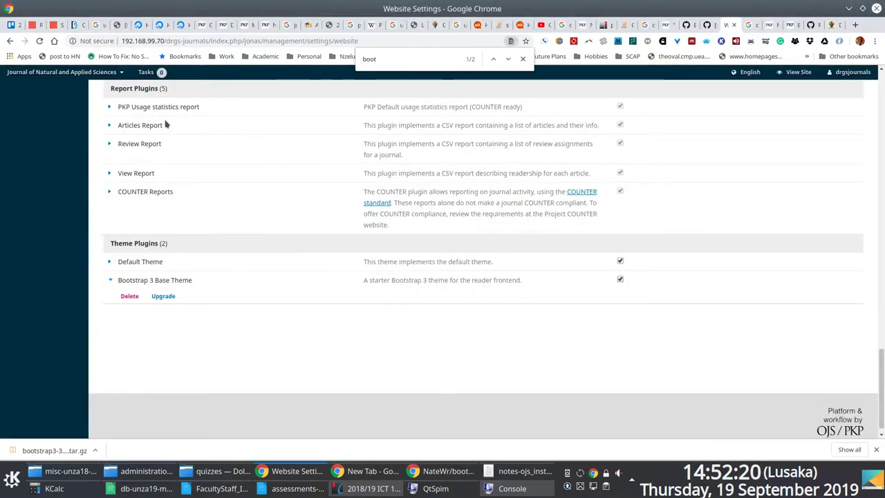
pyautogui.scroll(8, 170, 142)
pyautogui.scroll(10, 177, 146)
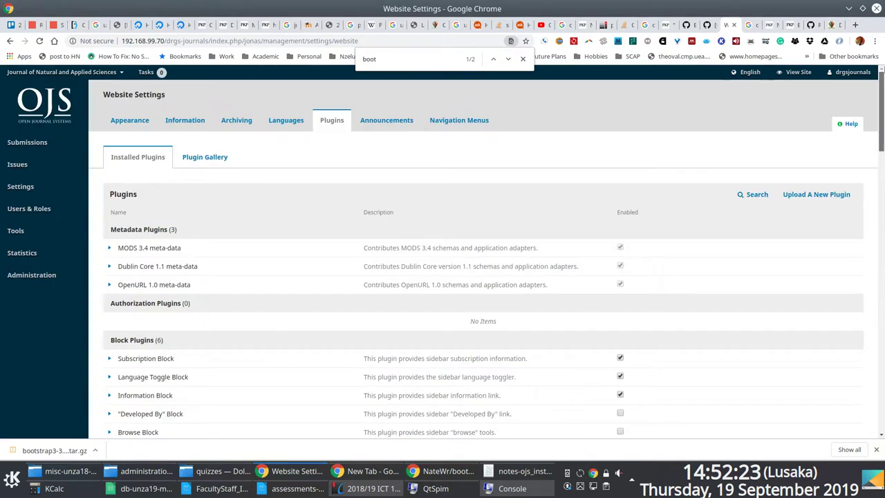
# Reload the jonas journal's Website Settings on the Appearance tab.
pyautogui.moveTo(33, 186)
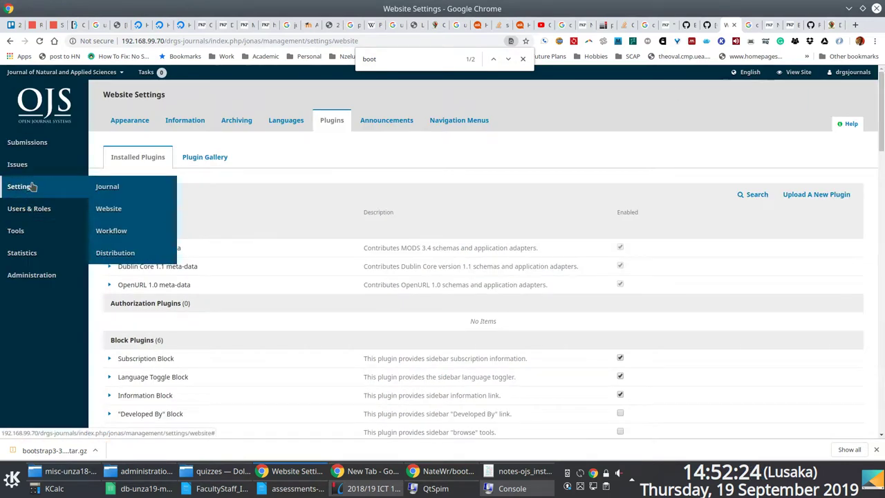
pyautogui.click(121, 210)
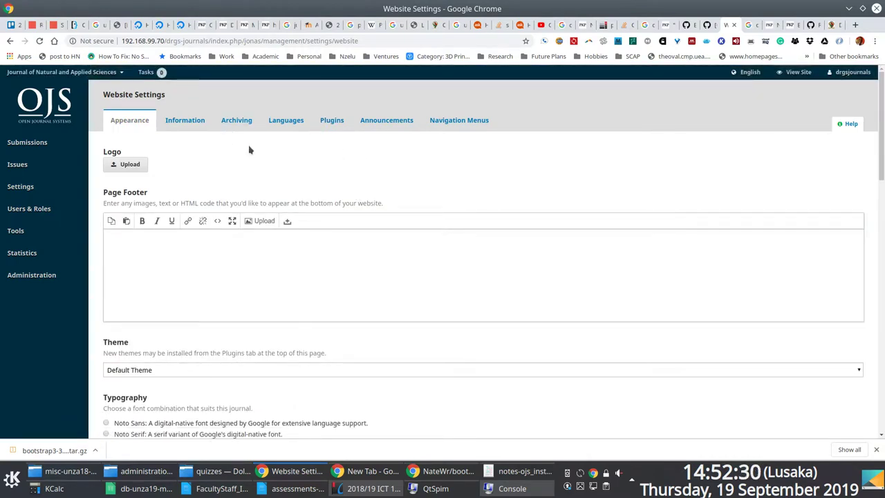
pyautogui.hotkey('alt', 'Tab')
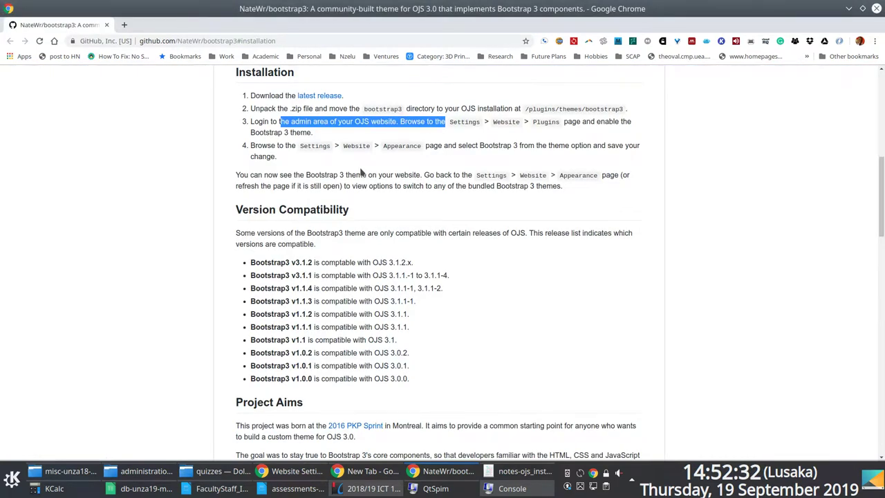
pyautogui.hotkey('alt', 'Tab')
# Scroll down to the Theme field, which still shows Default Theme.
pyautogui.moveTo(47, 184)
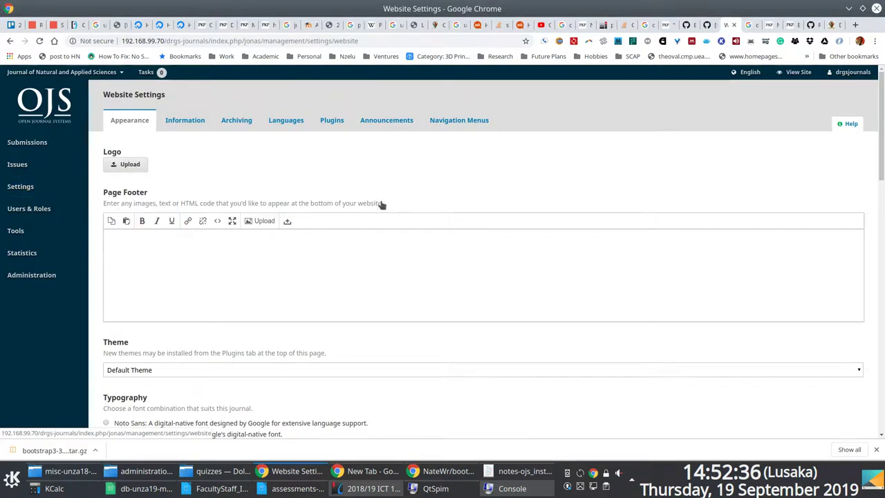
pyautogui.scroll(-2, 275, 153)
pyautogui.scroll(-4, 282, 153)
pyautogui.scroll(-4, 281, 153)
pyautogui.scroll(-2, 761, 298)
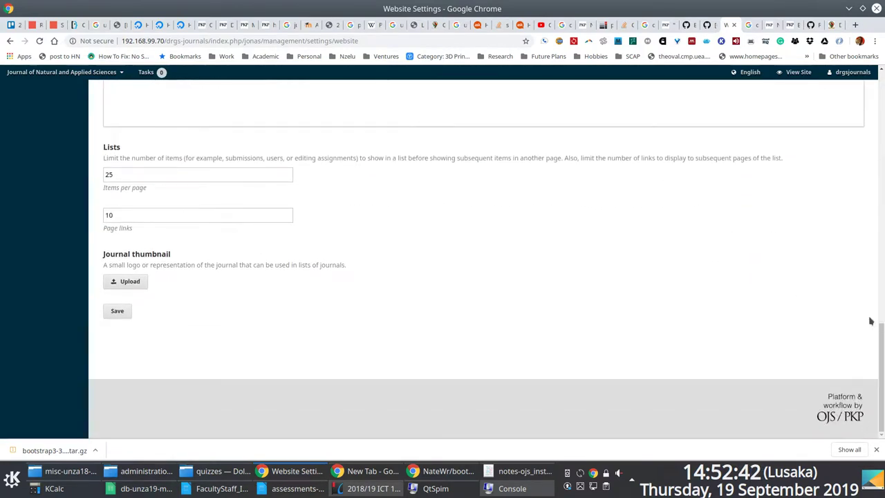
pyautogui.moveTo(882, 325); pyautogui.dragTo(882, 71)
pyautogui.scroll(-2, 650, 181)
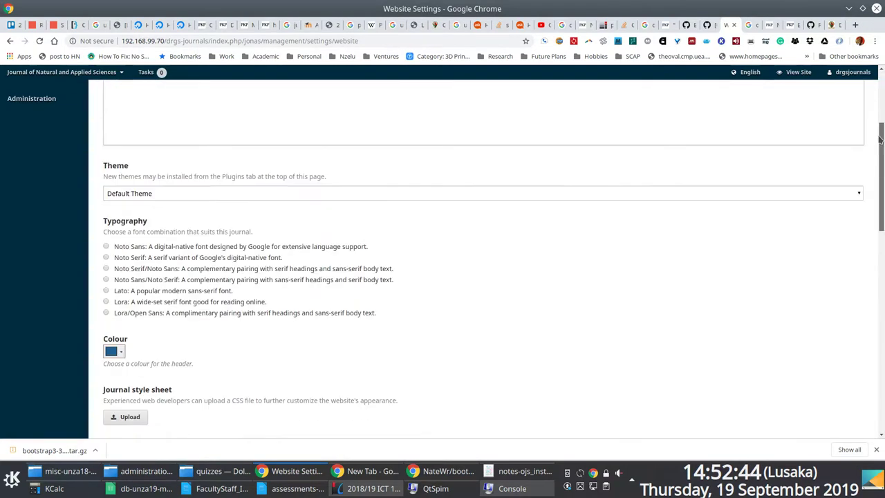
# Choose Bootstrap 3 Base Theme in the Theme dropdown and save the appearance form.
pyautogui.click(613, 196)
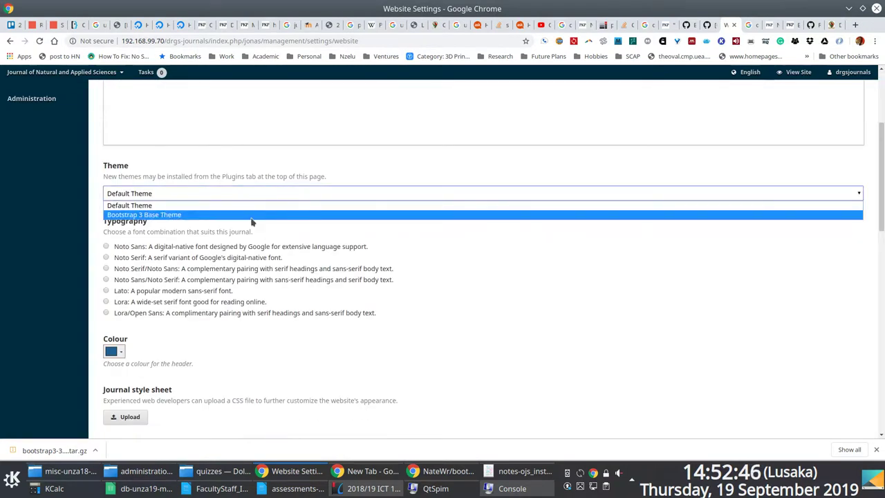
pyautogui.click(252, 217)
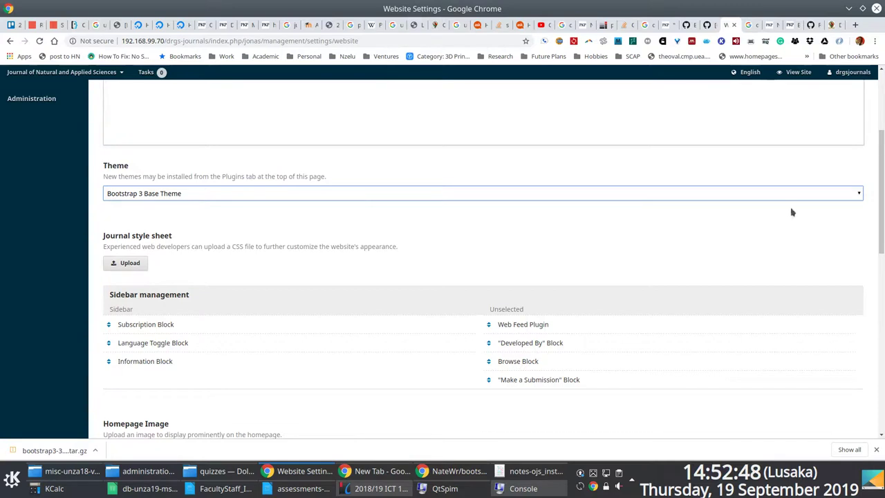
pyautogui.moveTo(881, 194); pyautogui.dragTo(863, 132)
pyautogui.press('End')
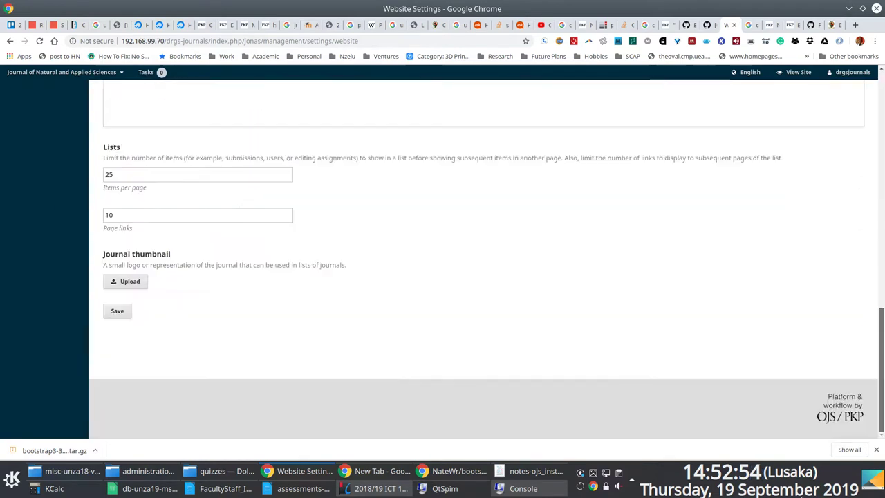
pyautogui.click(116, 311)
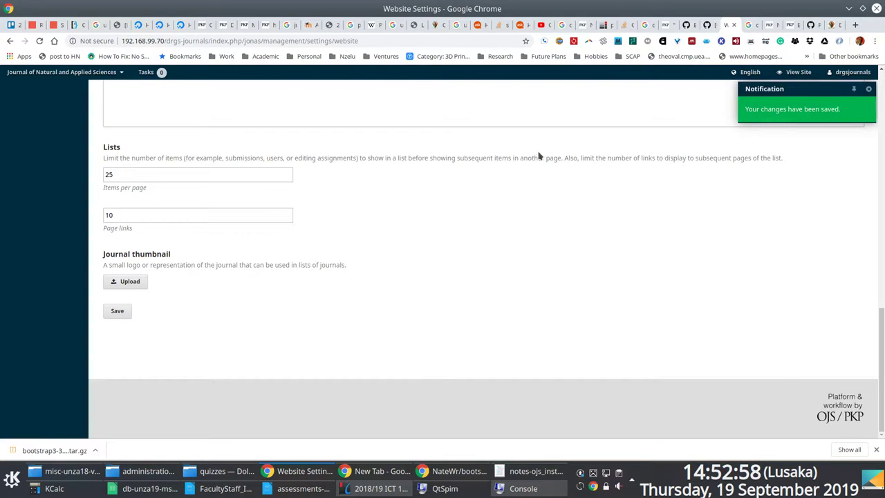
pyautogui.scroll(6, 538, 154)
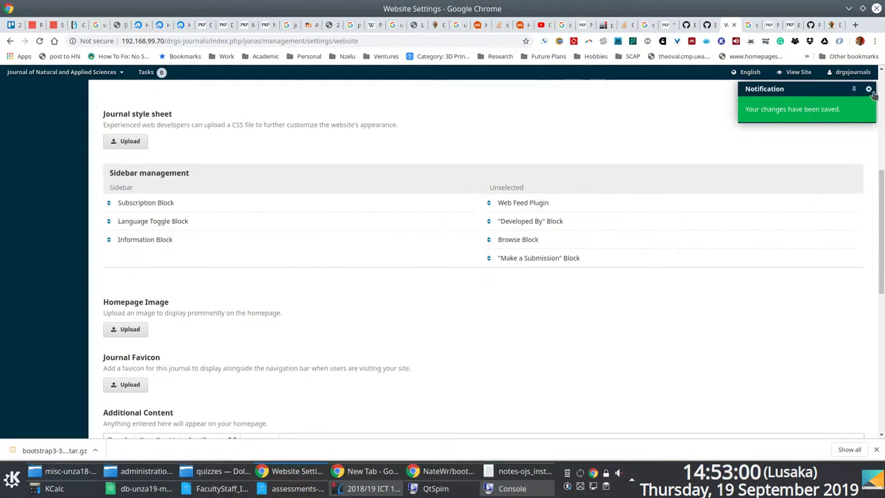
pyautogui.scroll(5, 459, 177)
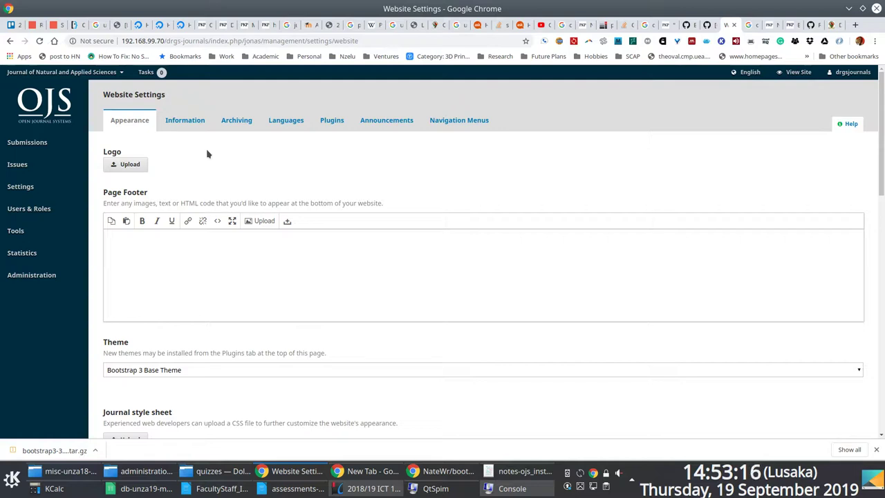
pyautogui.scroll(-5, 223, 259)
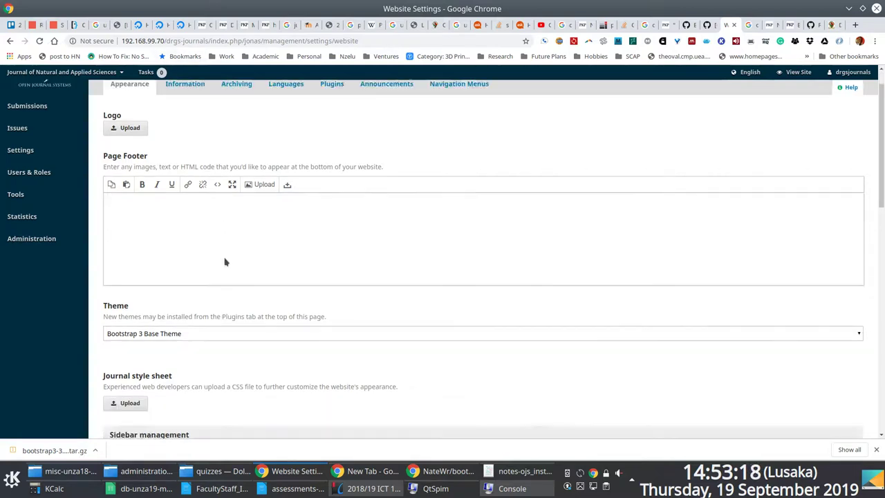
pyautogui.scroll(5, 241, 201)
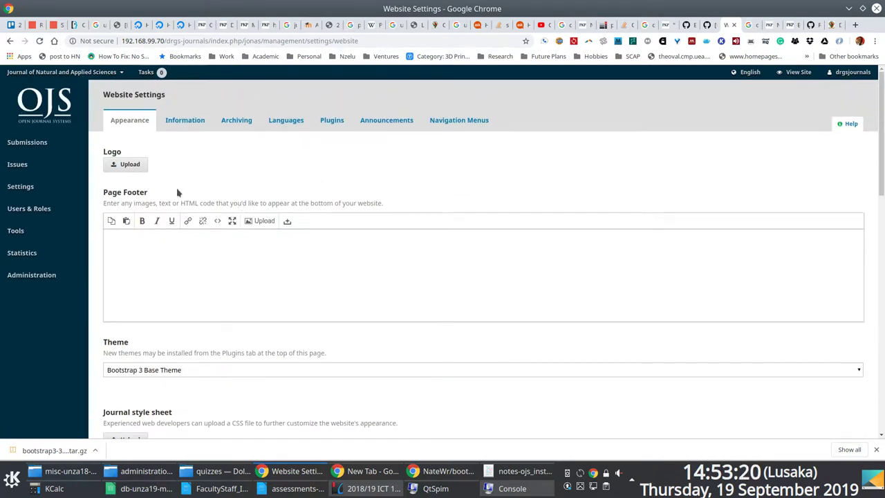
pyautogui.moveTo(112, 72)
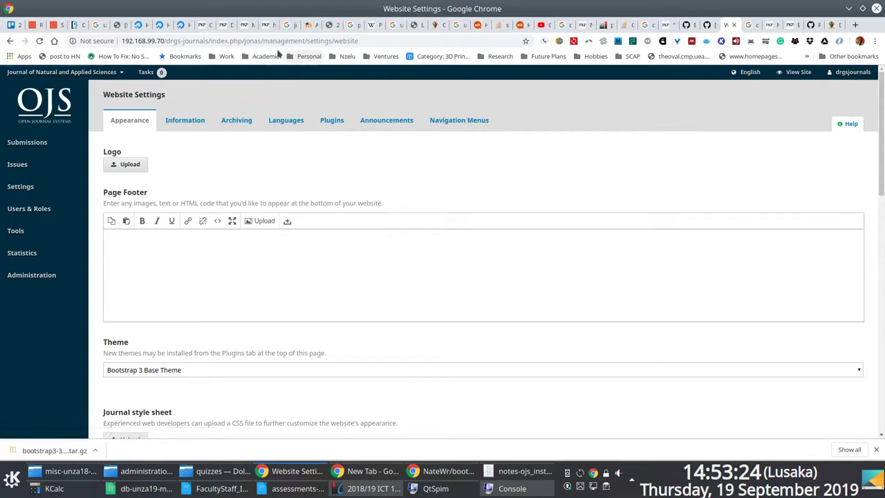
pyautogui.click(239, 41)
pyautogui.click(257, 41)
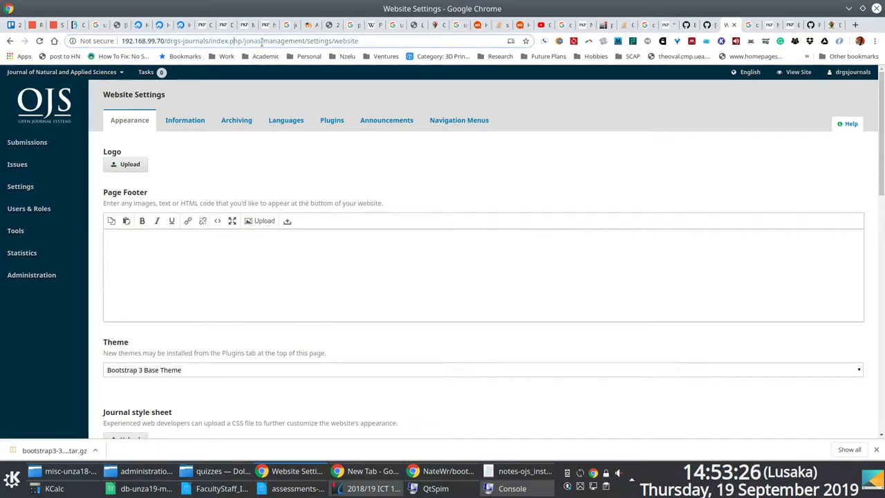
pyautogui.moveTo(260, 41); pyautogui.dragTo(66, 36)
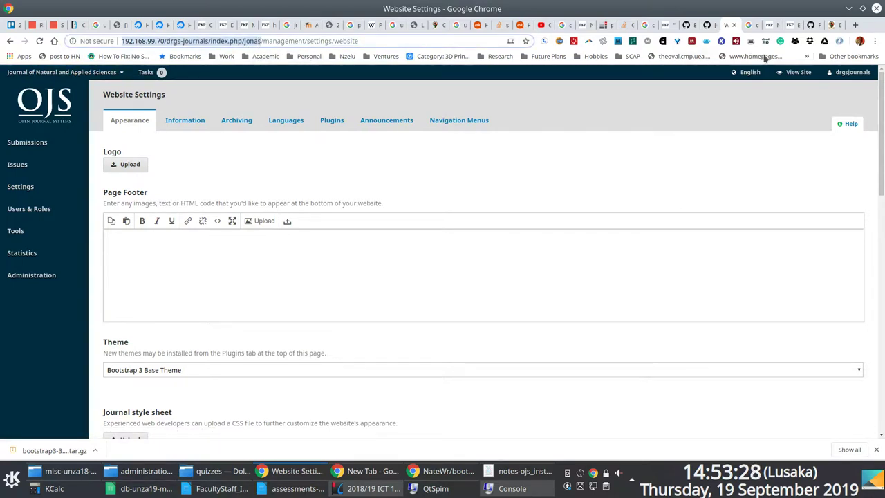
# Look through the other browser tabs, then start a fresh Chrome tab.
pyautogui.click(831, 25)
pyautogui.click(726, 25)
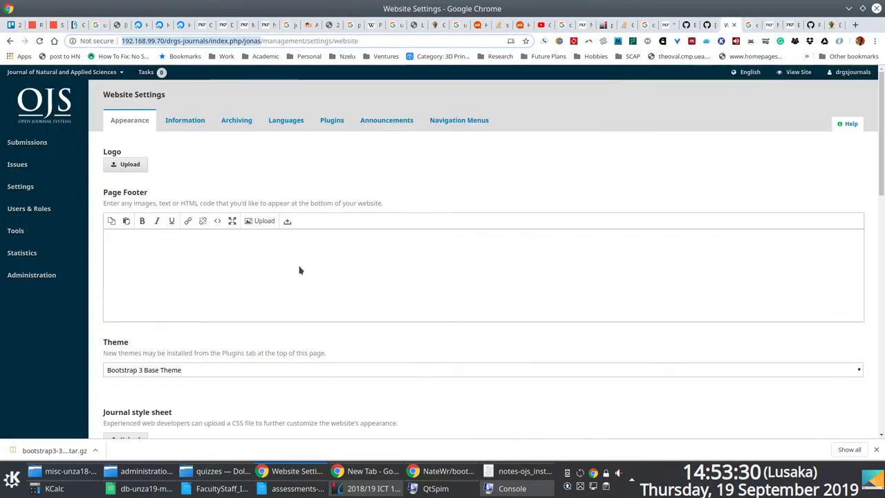
pyautogui.click(725, 27)
pyautogui.click(728, 26)
pyautogui.click(751, 26)
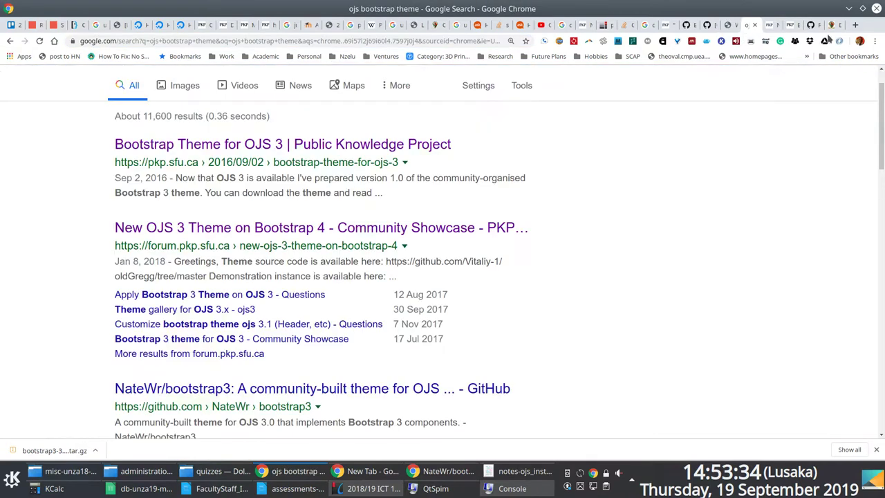
pyautogui.click(834, 26)
pyautogui.click(855, 25)
# Load the jonas public page in its new theme and check the user account menu.
pyautogui.write('192')
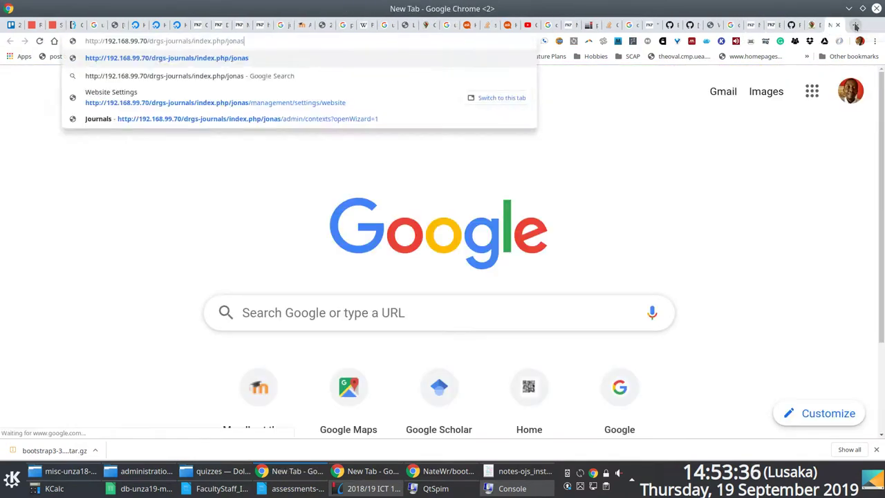
pyautogui.press('Return')
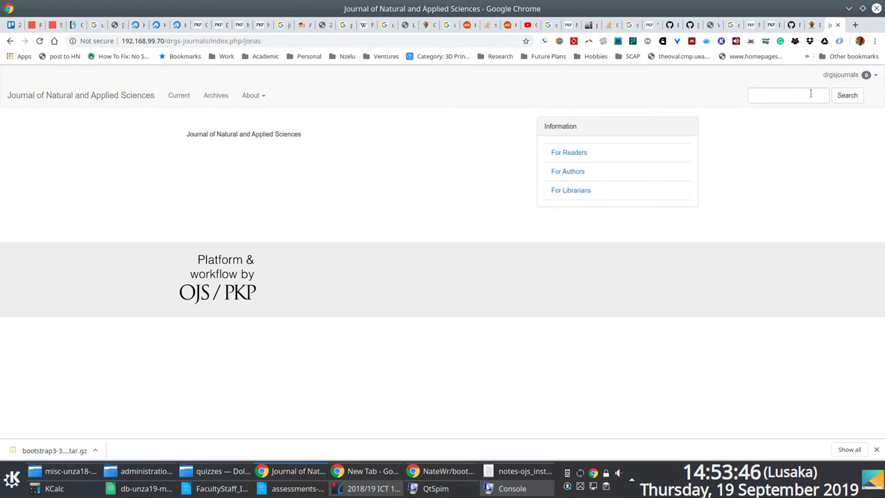
pyautogui.click(876, 76)
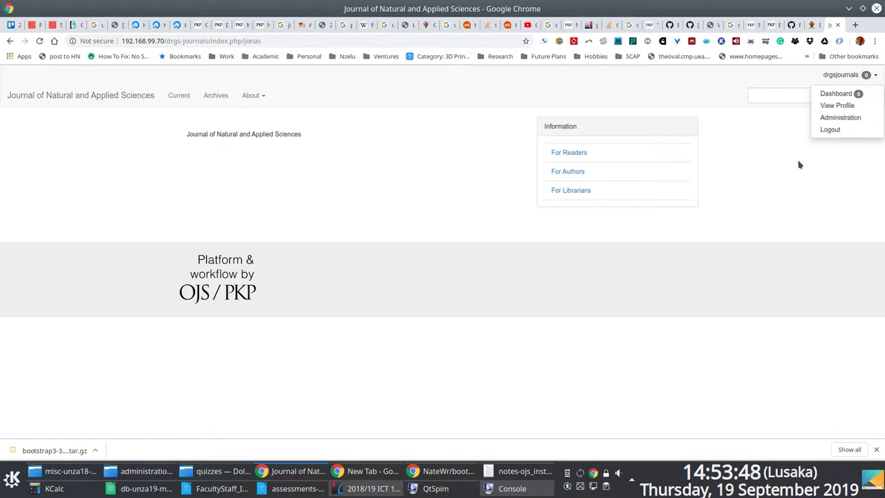
pyautogui.click(799, 164)
# Change the address path from jonas to jabs to load the jabs journal's public page.
pyautogui.click(814, 25)
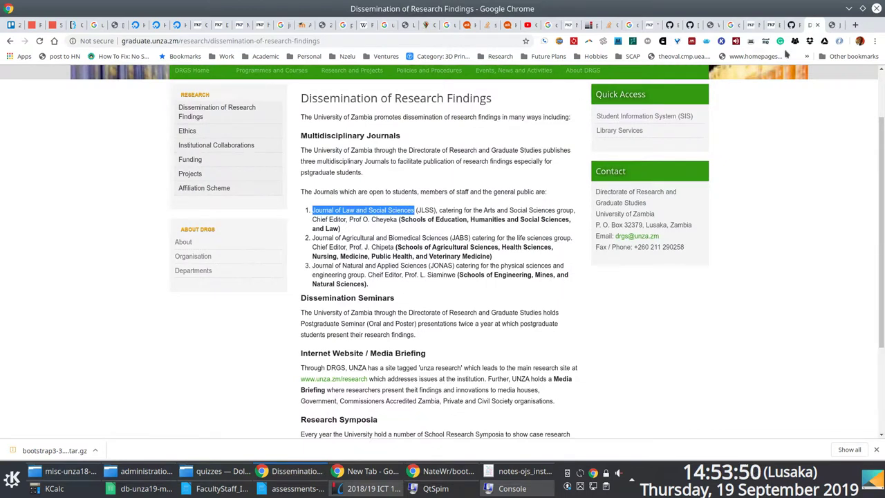
pyautogui.click(711, 25)
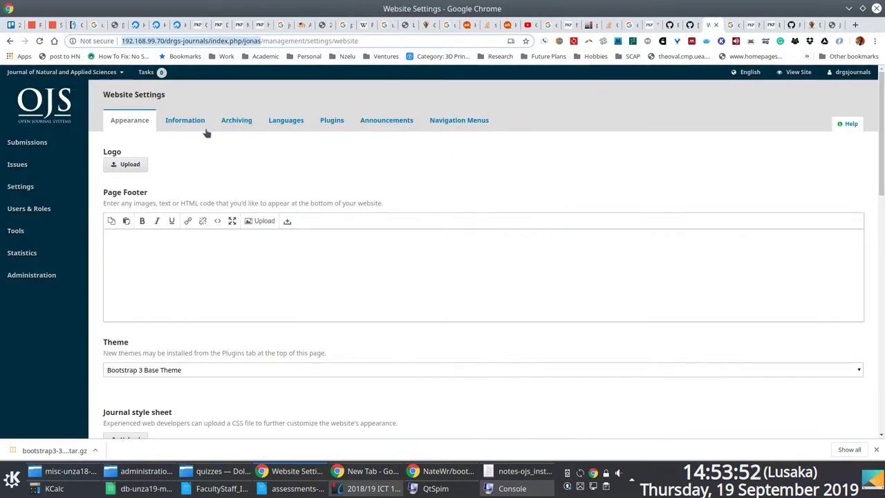
pyautogui.click(690, 25)
pyautogui.click(706, 25)
pyautogui.click(834, 25)
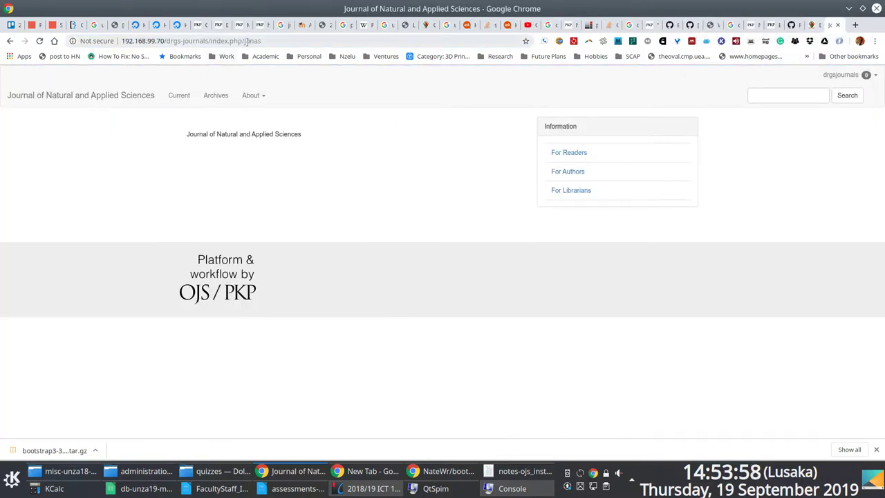
pyautogui.doubleClick(252, 41)
pyautogui.write('jabs')
pyautogui.press('Return')
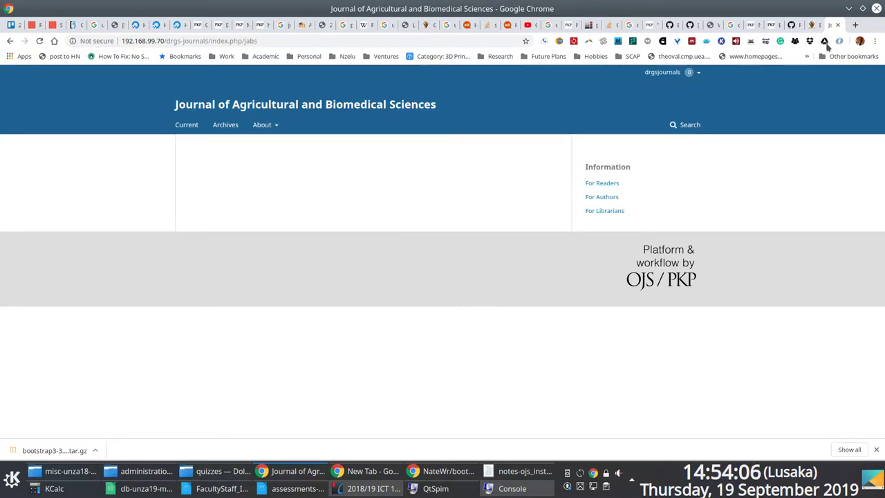
# Choose View Profile from the drgsjournals user menu, then bring another browser window forward.
pyautogui.moveTo(697, 73)
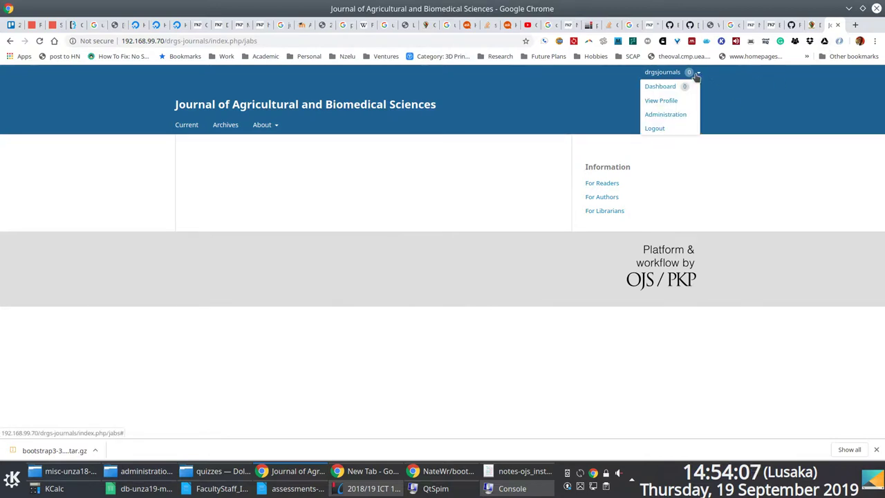
pyautogui.click(662, 101)
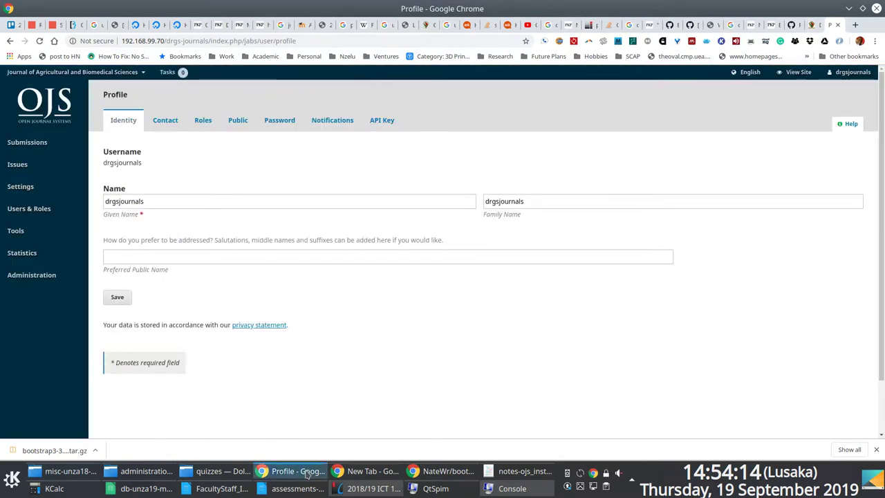
pyautogui.click(429, 472)
pyautogui.click(367, 471)
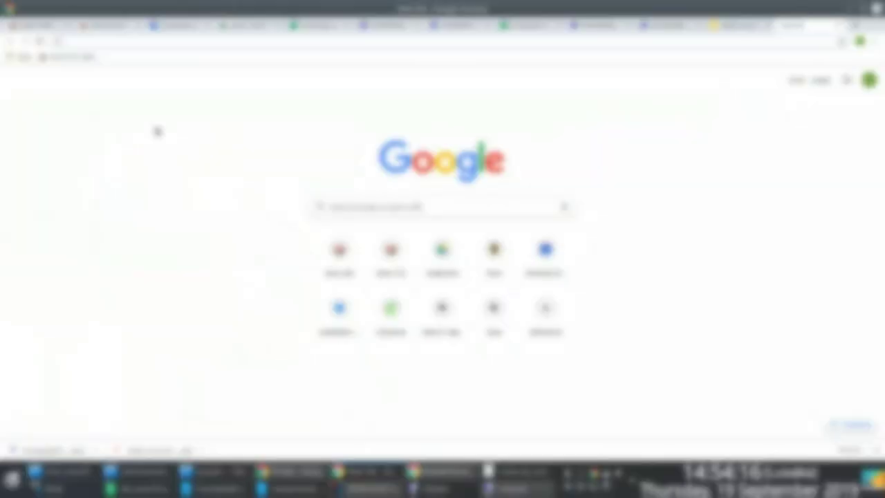
# Open the Login Details email and copy the last line of its earlier message.
pyautogui.click(111, 26)
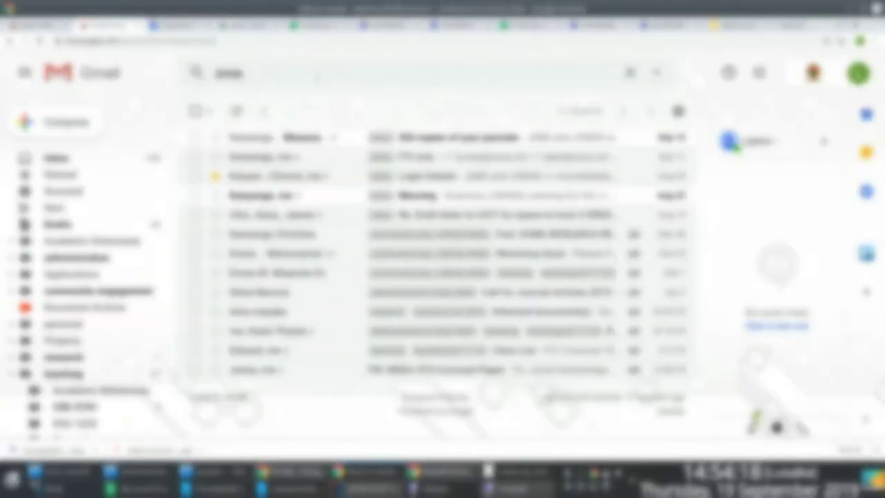
pyautogui.click(482, 187)
pyautogui.scroll(-3, 446, 201)
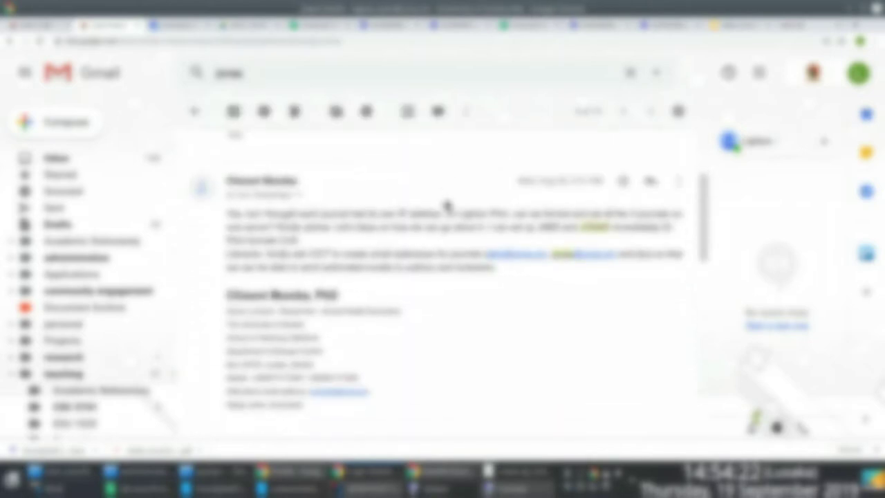
pyautogui.scroll(3, 447, 205)
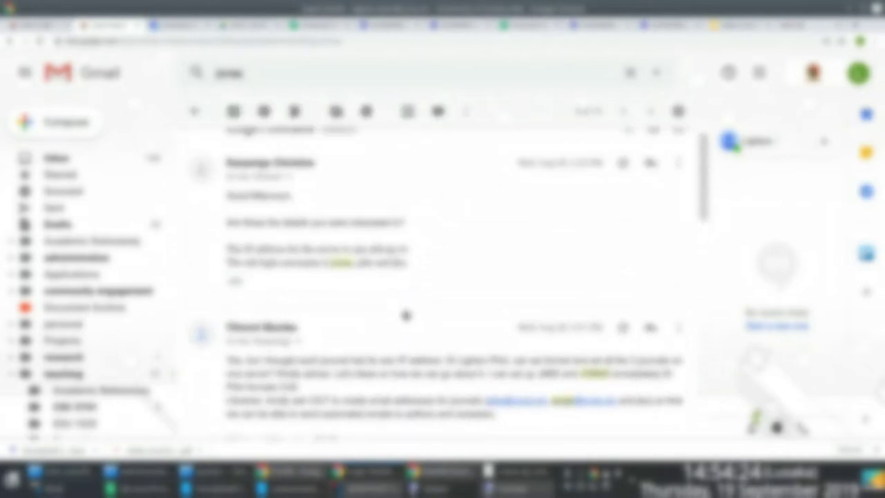
pyautogui.moveTo(410, 266); pyautogui.dragTo(281, 263)
pyautogui.rightClick(282, 262)
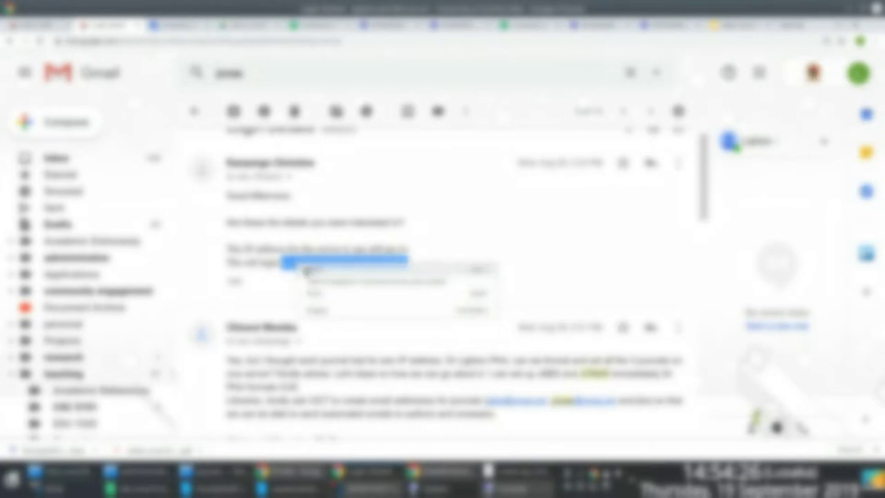
pyautogui.click(312, 266)
# Select line 51 'Journal of Law and Social Sciences' in Kate, then return to the Chrome profile page.
pyautogui.click(803, 25)
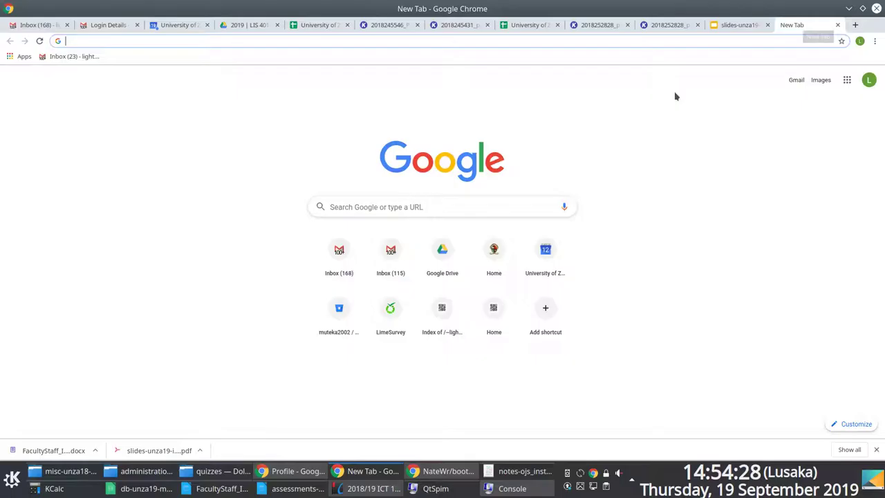
pyautogui.hotkey('alt', 'Tab')
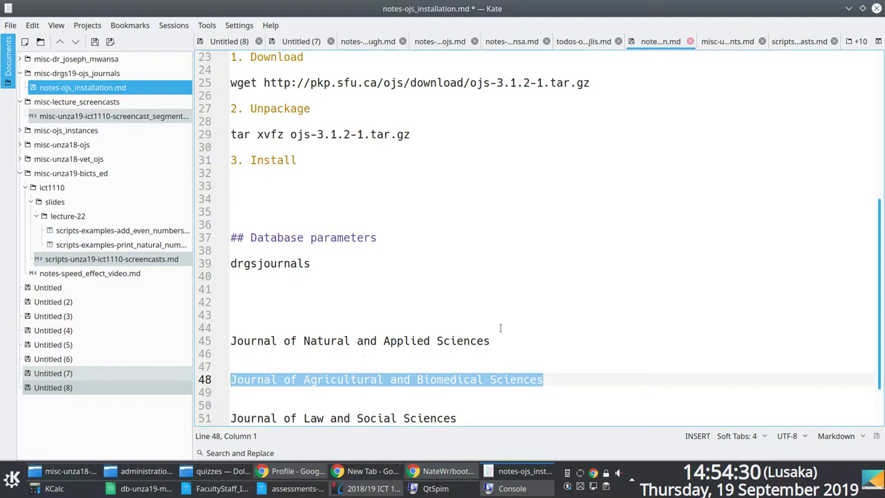
pyautogui.moveTo(473, 415); pyautogui.dragTo(217, 419)
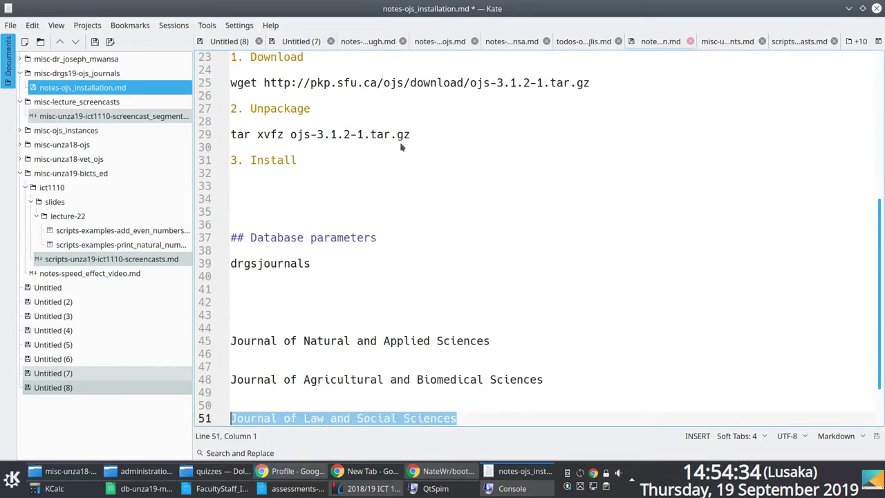
pyautogui.hotkey('alt', 'Tab')
pyautogui.hotkey('alt', 'Tab')
pyautogui.press('Tab')
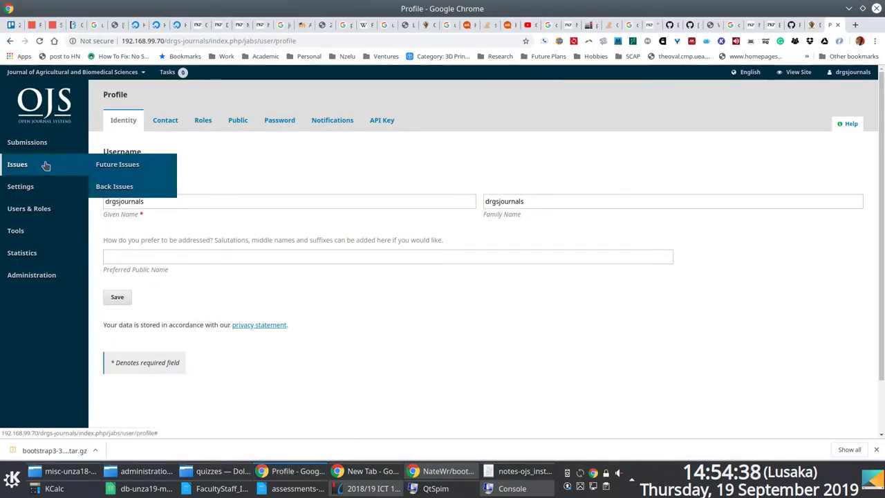
# Go from the jabs public site through Dashboard and Administration to the Hosted Journals list.
pyautogui.click(812, 25)
pyautogui.click(833, 25)
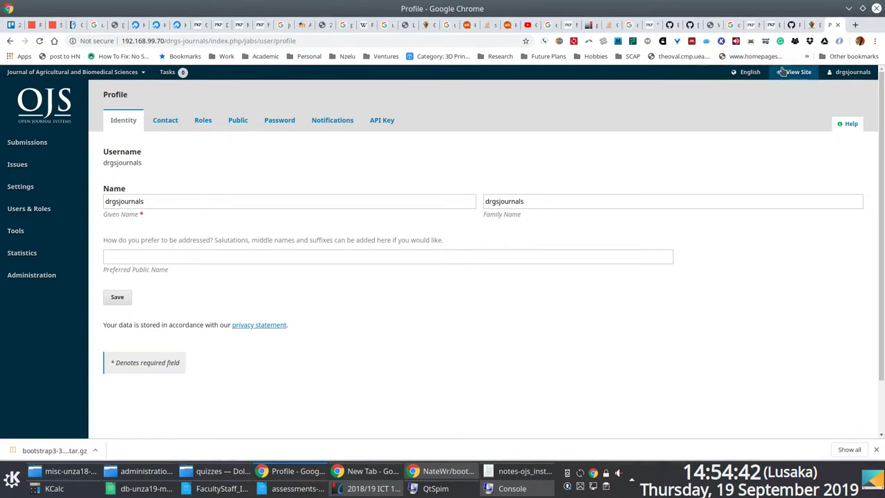
pyautogui.click(139, 73)
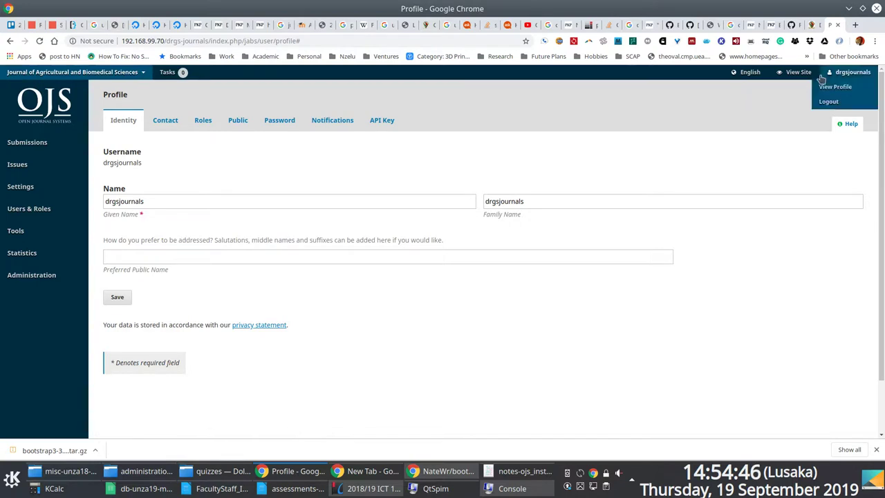
pyautogui.click(801, 72)
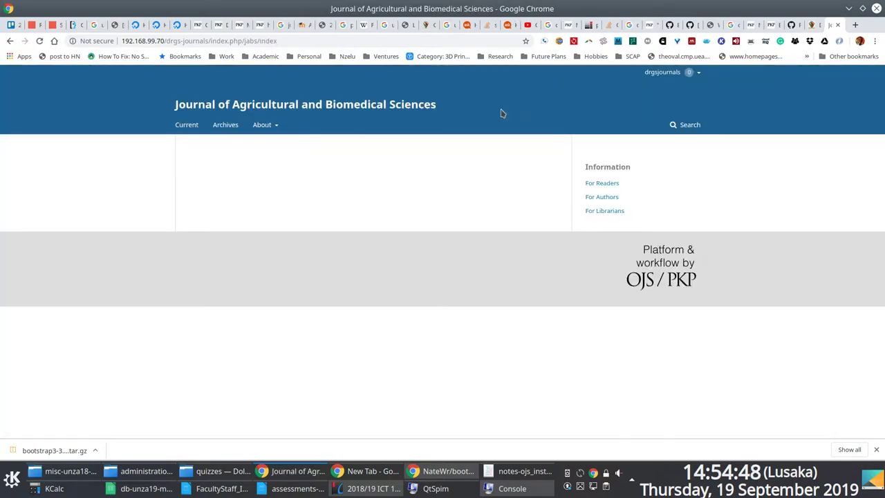
pyautogui.moveTo(698, 75)
pyautogui.click(664, 87)
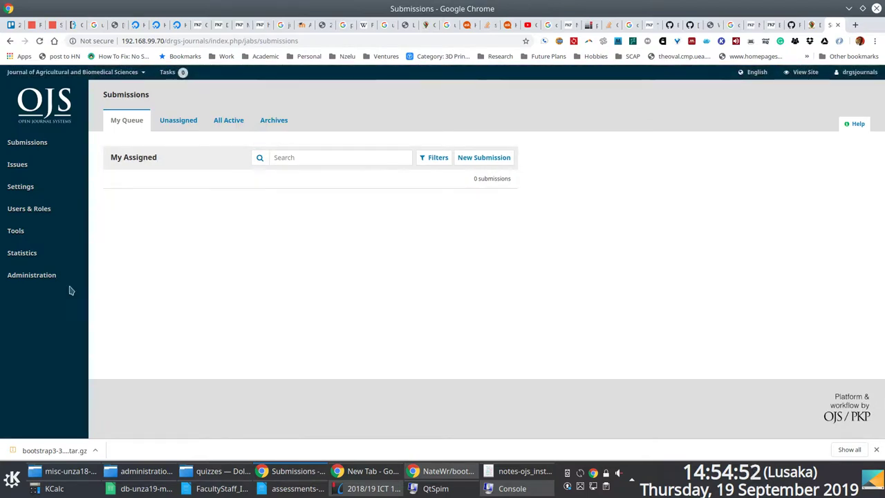
pyautogui.click(3, 284)
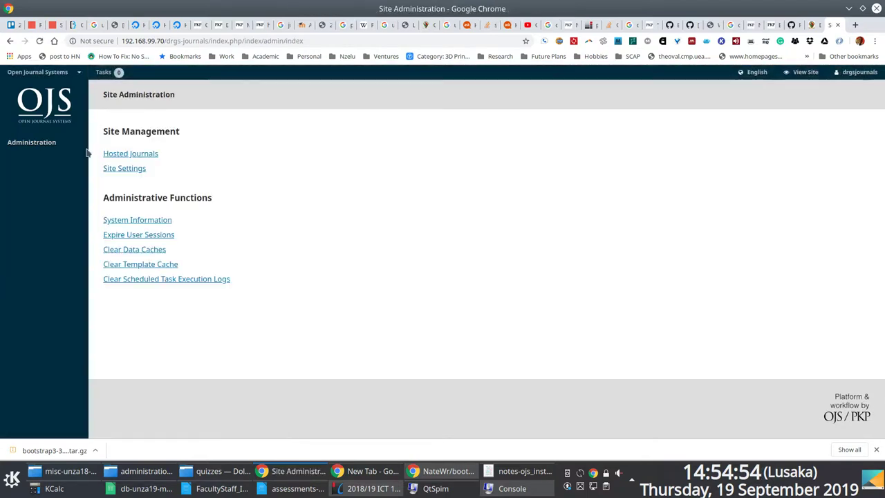
pyautogui.click(134, 160)
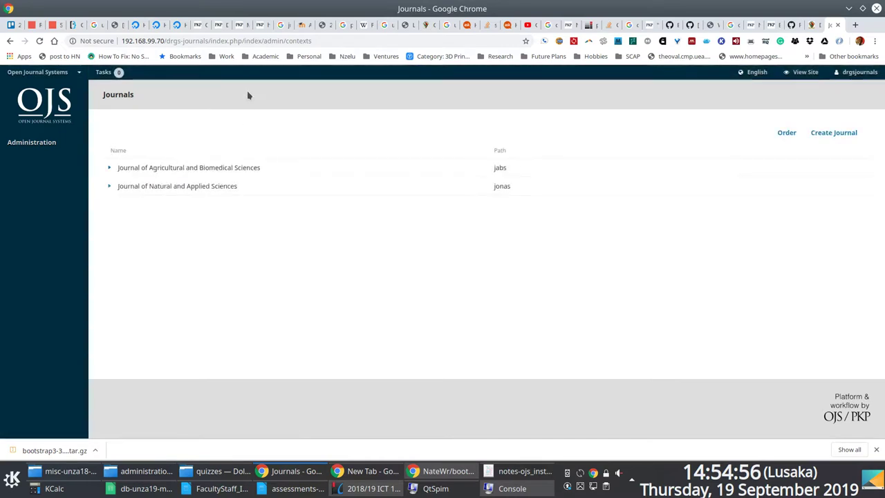
# Start a new journal, pasting 'Journal of Law and Social Sciences' as title and description.
pyautogui.click(830, 134)
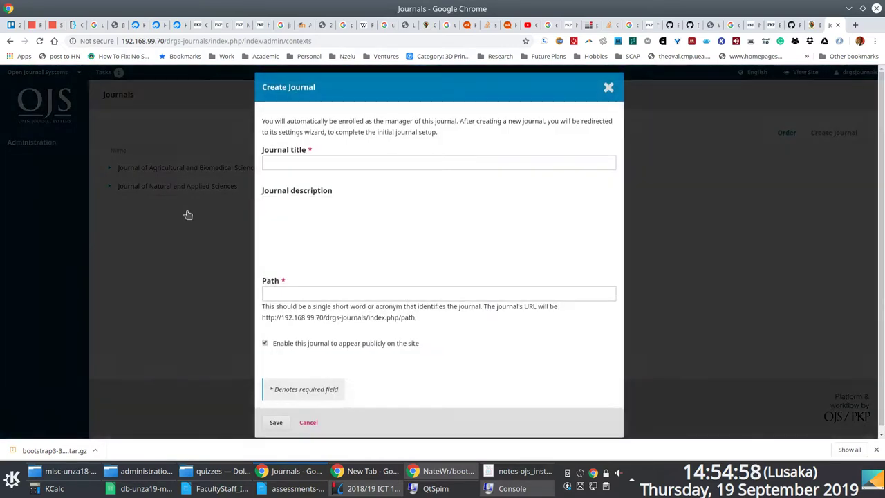
pyautogui.click(301, 163)
pyautogui.hotkey('ctrl', 'v')
pyautogui.click(315, 258)
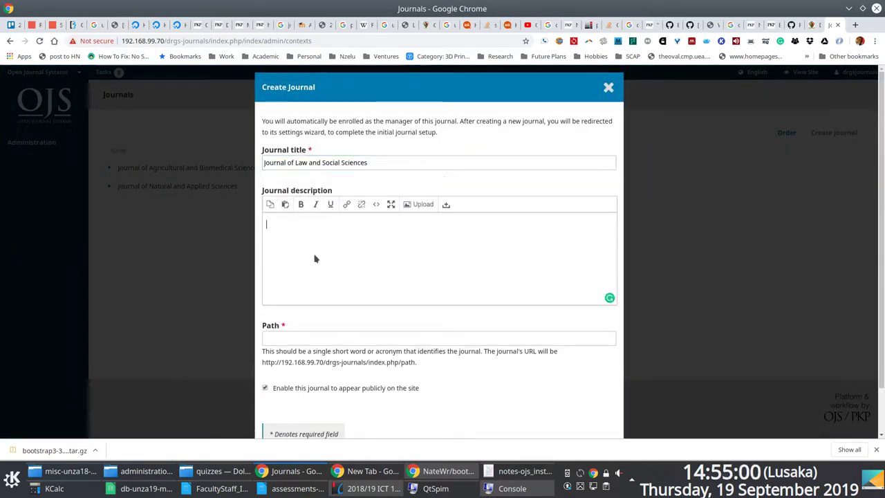
pyautogui.hotkey('ctrl', 'v')
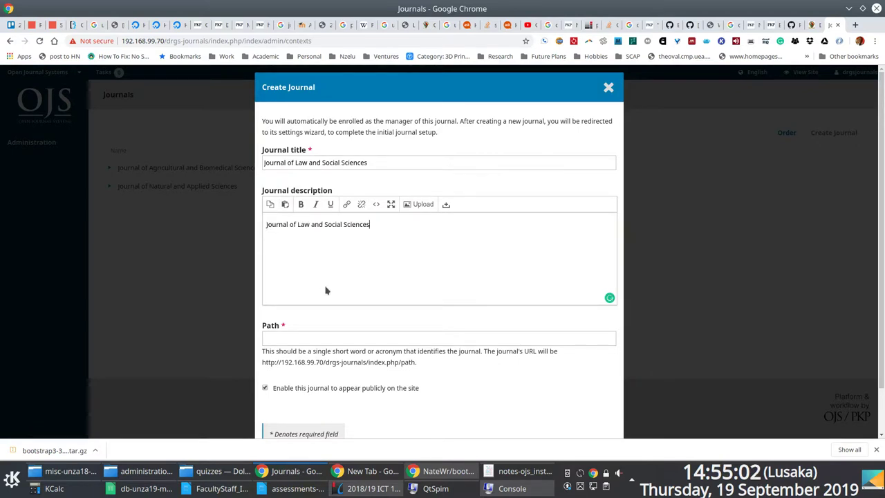
pyautogui.scroll(-2, 322, 290)
# Set the journal path to jlss and save the new journal.
pyautogui.click(292, 287)
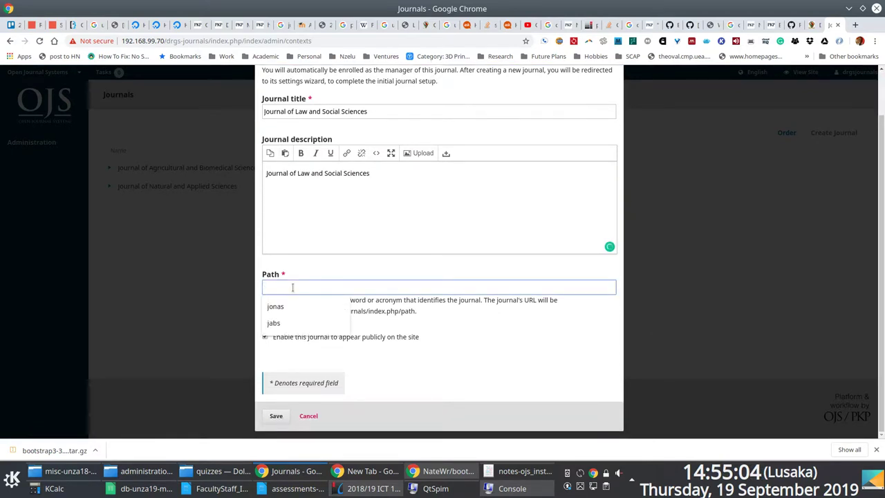
pyautogui.write('j')
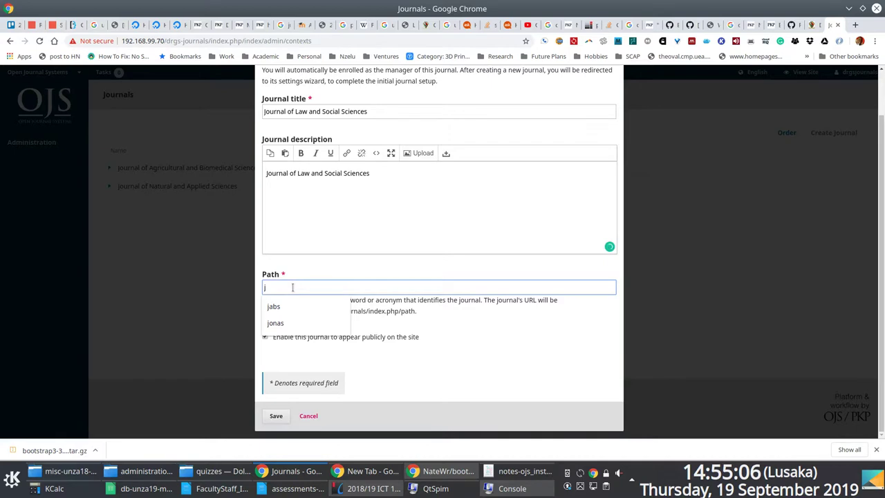
pyautogui.write('lss')
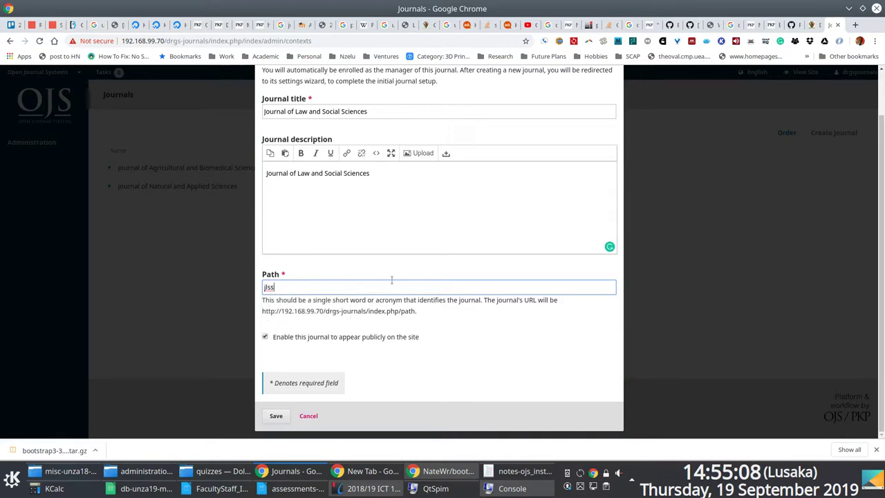
pyautogui.click(349, 377)
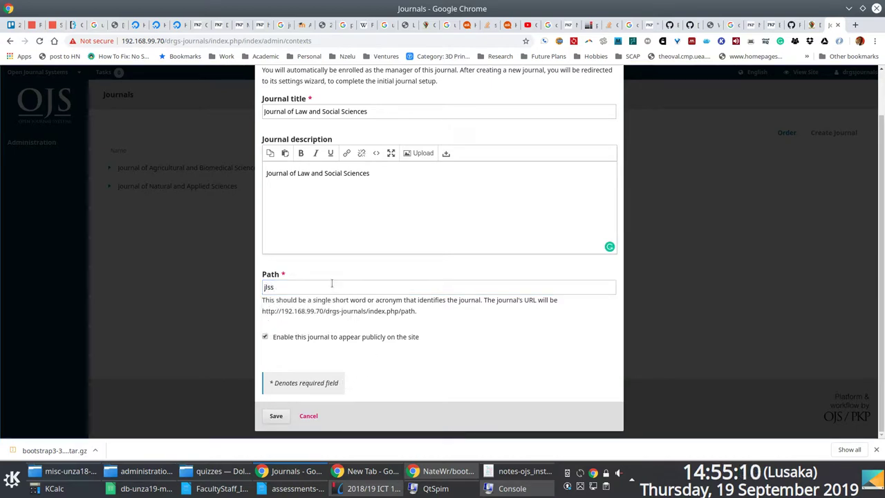
pyautogui.scroll(1, 354, 344)
pyautogui.scroll(-1, 285, 365)
pyautogui.scroll(-1, 285, 366)
pyautogui.click(277, 417)
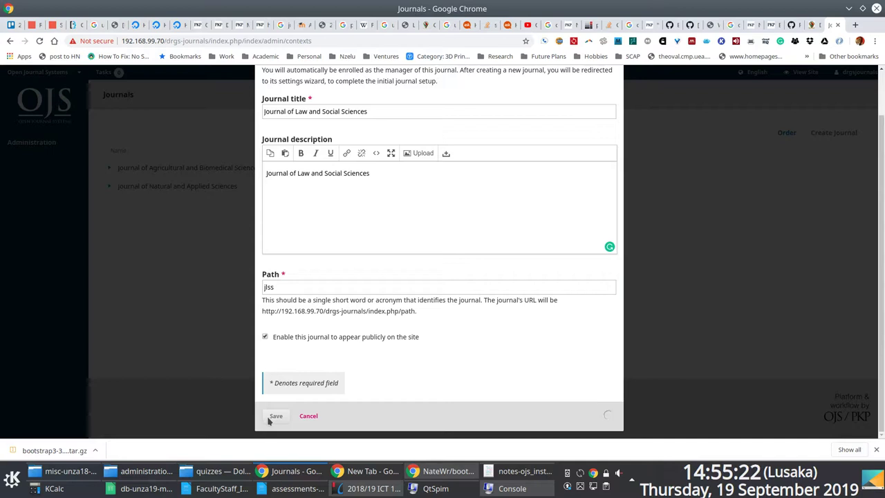
pyautogui.scroll(2, 793, 229)
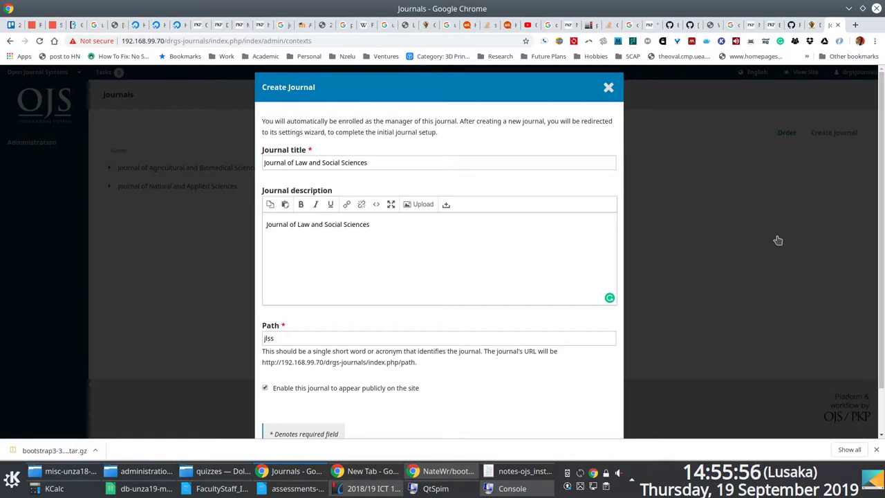
pyautogui.press('Return')
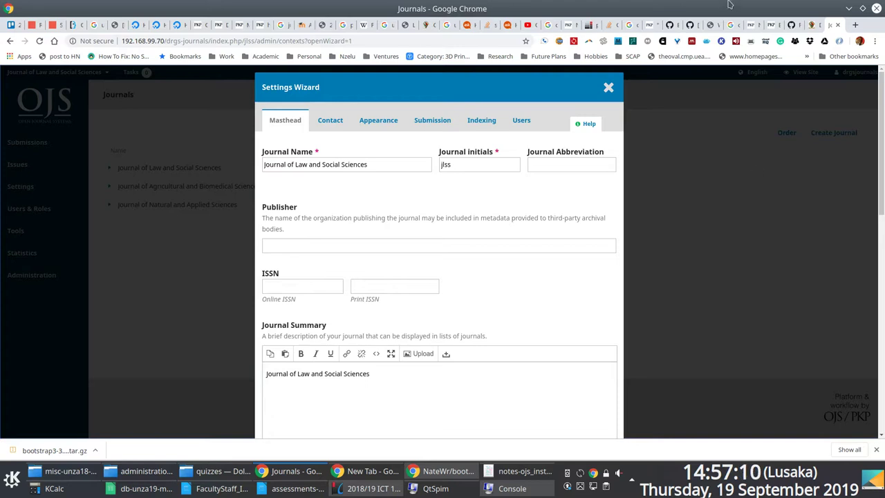
# Browse the jlss wizard's Masthead, Appearance and Submission tabs, then close it with X.
pyautogui.click(368, 124)
pyautogui.scroll(-1, 342, 305)
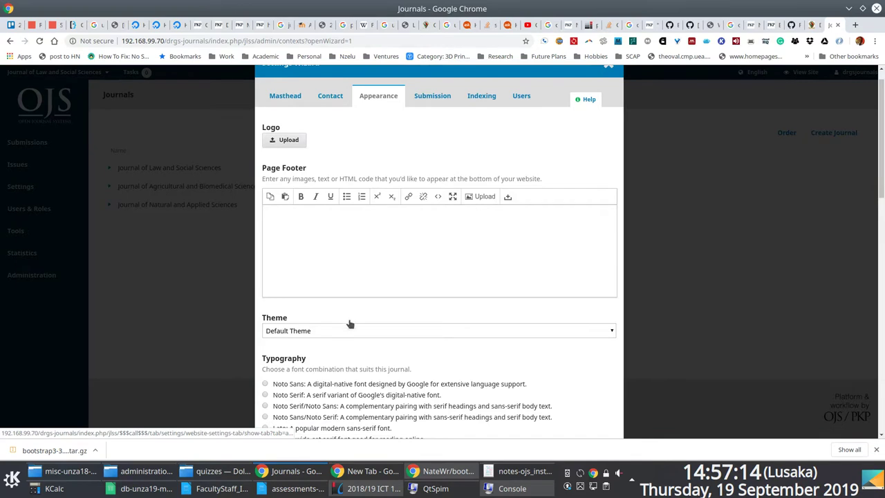
pyautogui.click(277, 100)
pyautogui.click(382, 96)
pyautogui.click(433, 97)
pyautogui.click(608, 87)
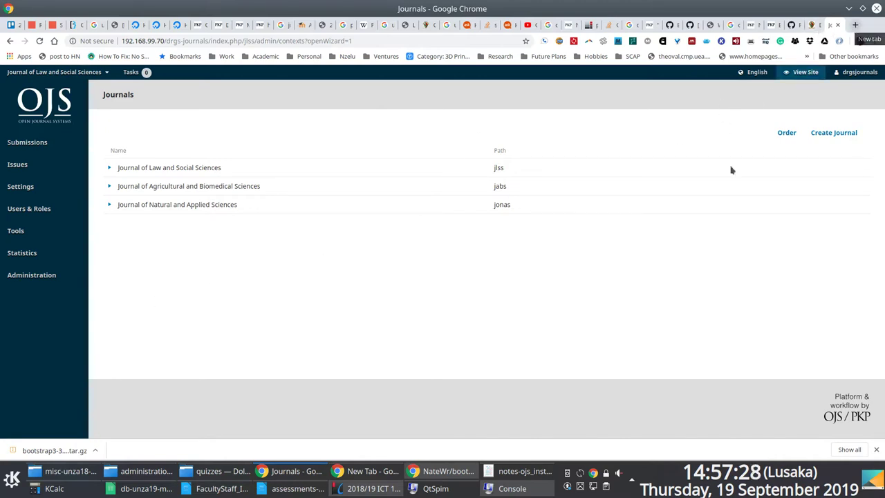
# Select the site base address 192.168.99.70/drgs-journals in the journals window's address bar.
pyautogui.click(300, 474)
pyautogui.click(301, 475)
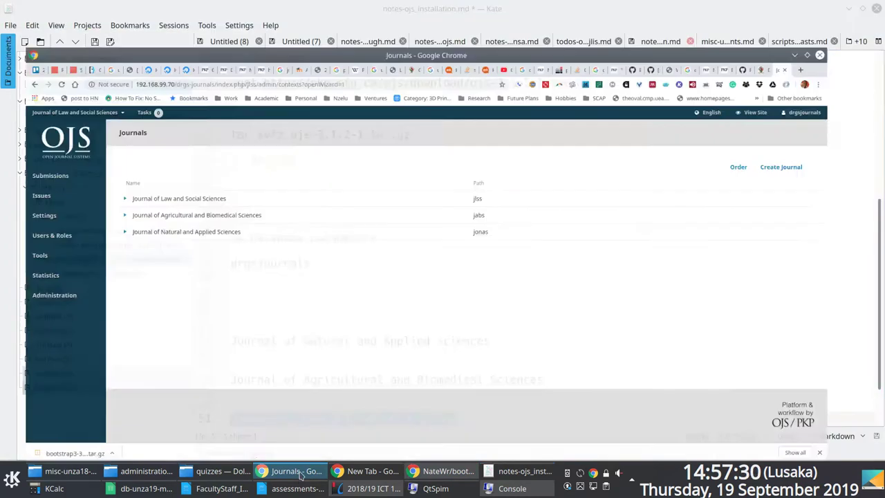
pyautogui.moveTo(208, 42); pyautogui.dragTo(122, 42)
pyautogui.hotkey('ctrl', 'c')
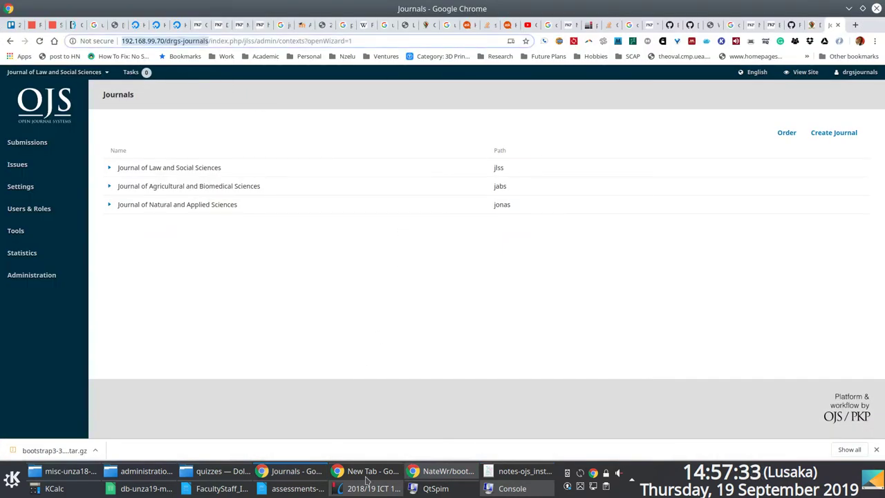
# Paste the base address into a new tab and load the public site index.
pyautogui.click(368, 479)
pyautogui.click(412, 479)
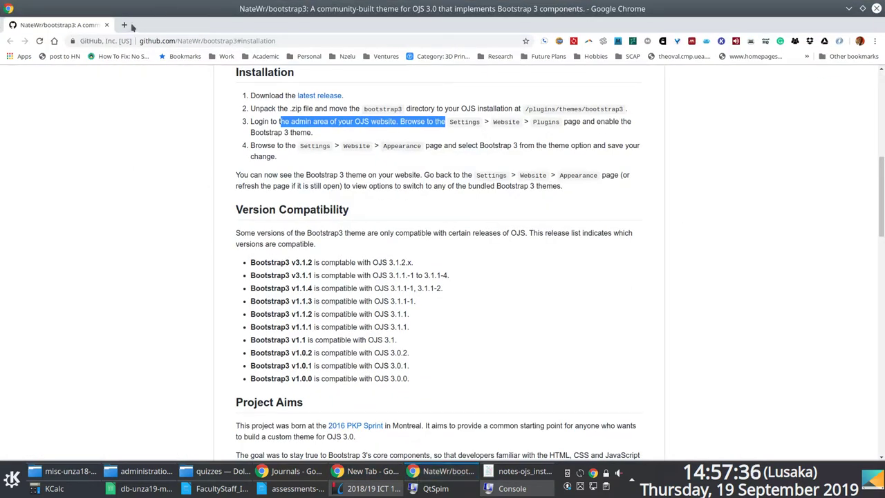
pyautogui.click(360, 471)
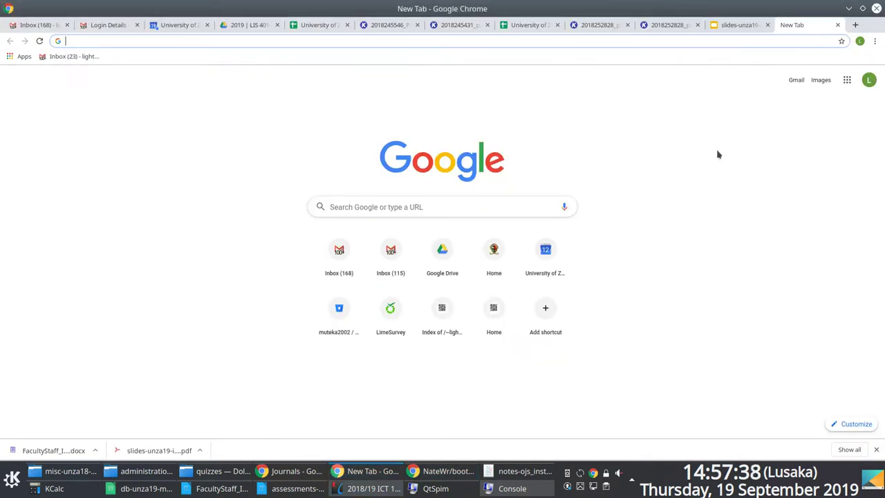
pyautogui.click(855, 25)
pyautogui.hotkey('ctrl', 'v')
pyautogui.press('Return')
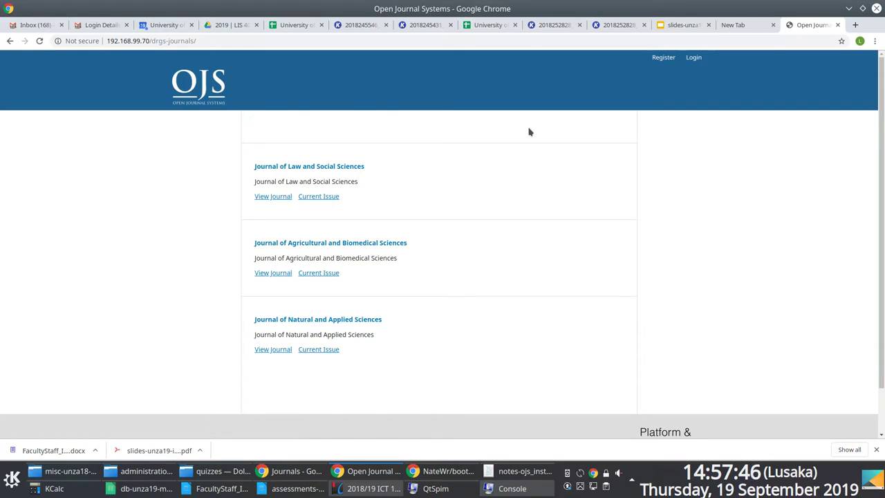
pyautogui.moveTo(880, 266); pyautogui.dragTo(882, 114)
pyautogui.scroll(-2, 870, 419)
pyautogui.scroll(2, 610, 424)
pyautogui.click(290, 471)
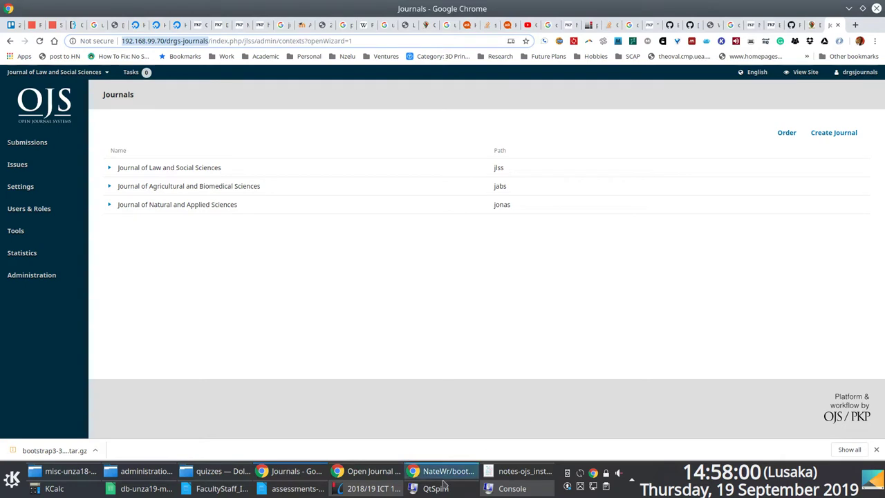
pyautogui.click(369, 475)
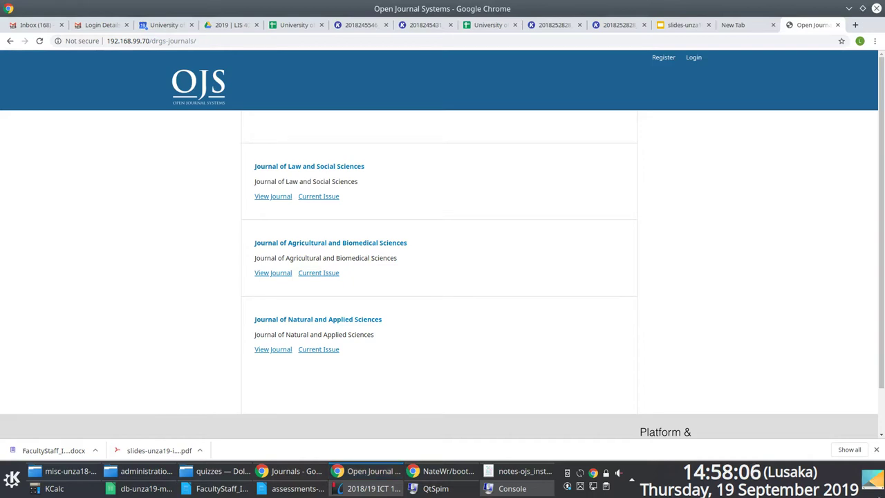
pyautogui.moveTo(883, 239); pyautogui.dragTo(875, 422)
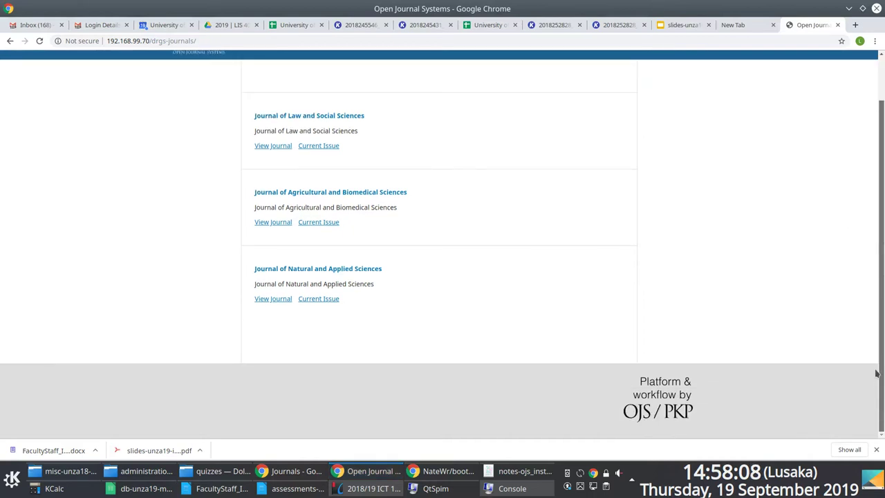
pyautogui.moveTo(876, 326)
pyautogui.mouseDown()
pyautogui.moveTo(876, 253)
pyautogui.moveTo(871, 342)
pyautogui.mouseUp()
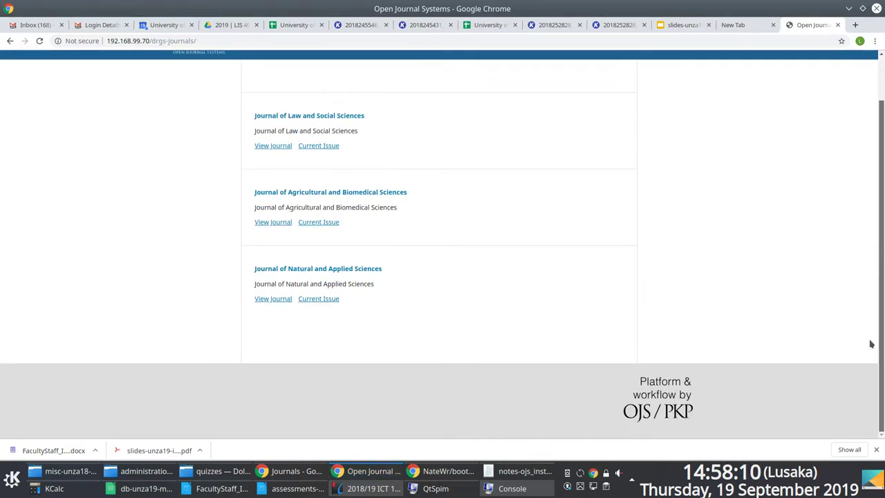
pyautogui.click(876, 449)
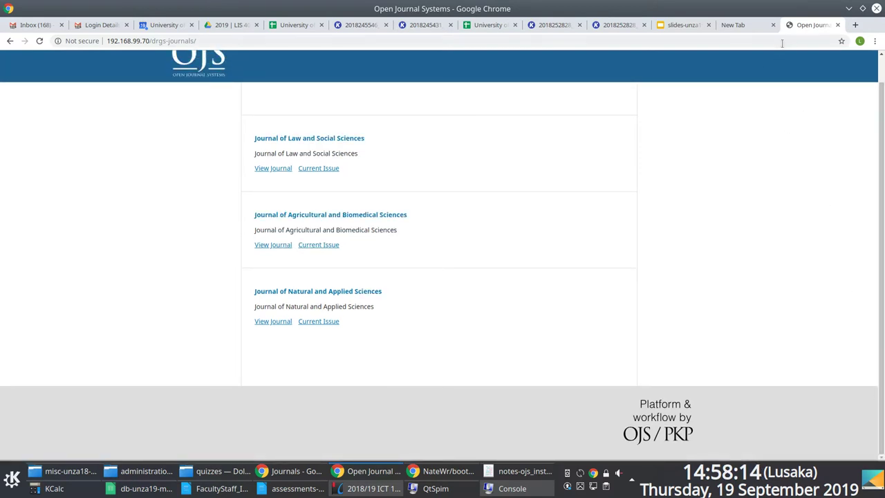
pyautogui.click(761, 28)
pyautogui.click(702, 28)
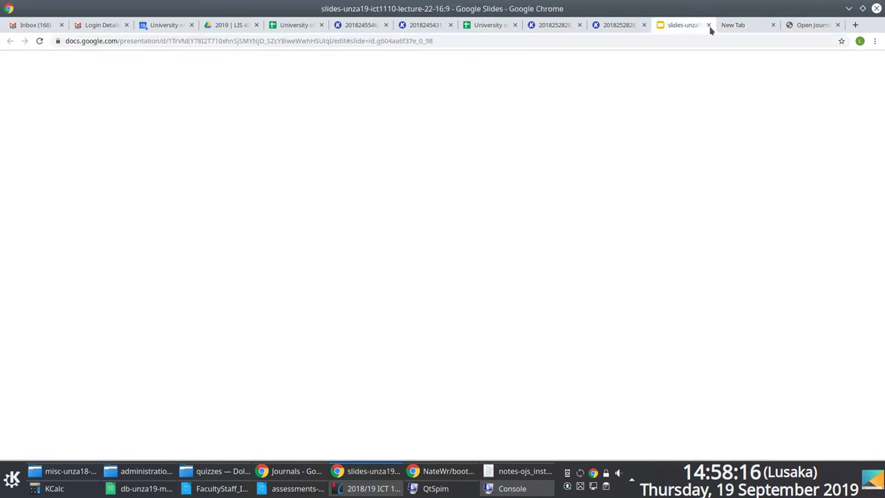
pyautogui.click(807, 28)
pyautogui.scroll(1, 636, 218)
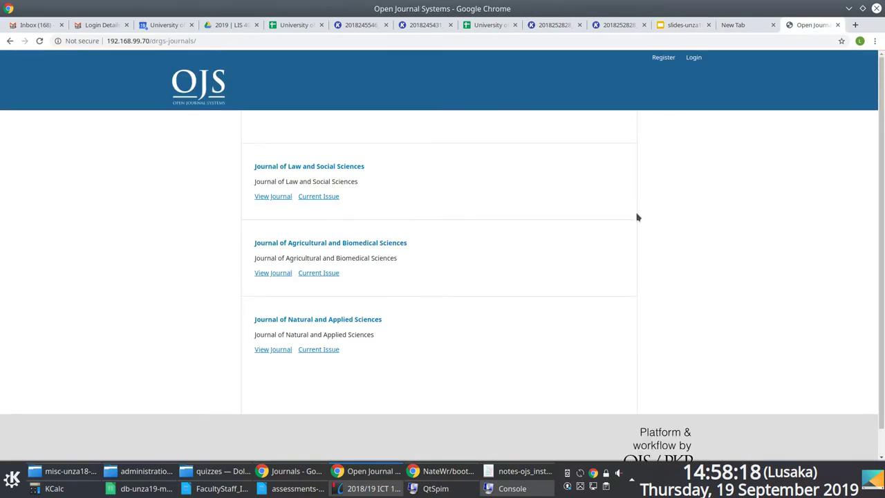
pyautogui.click(55, 26)
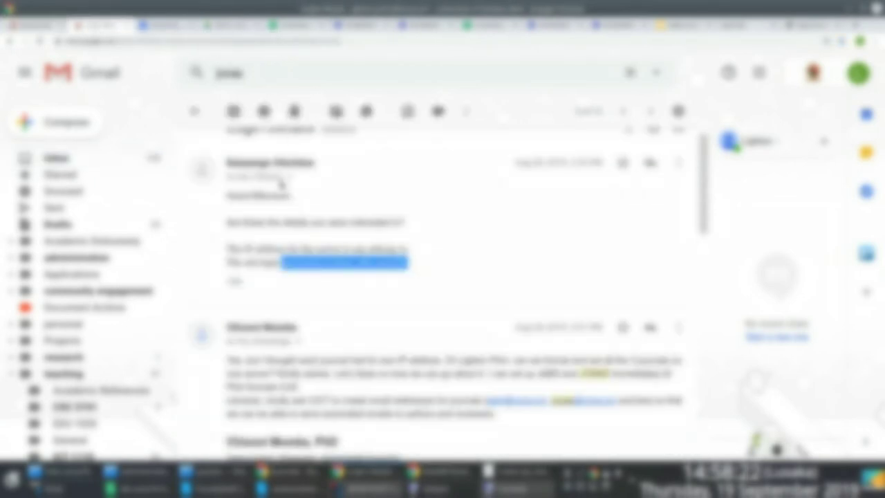
pyautogui.click(114, 161)
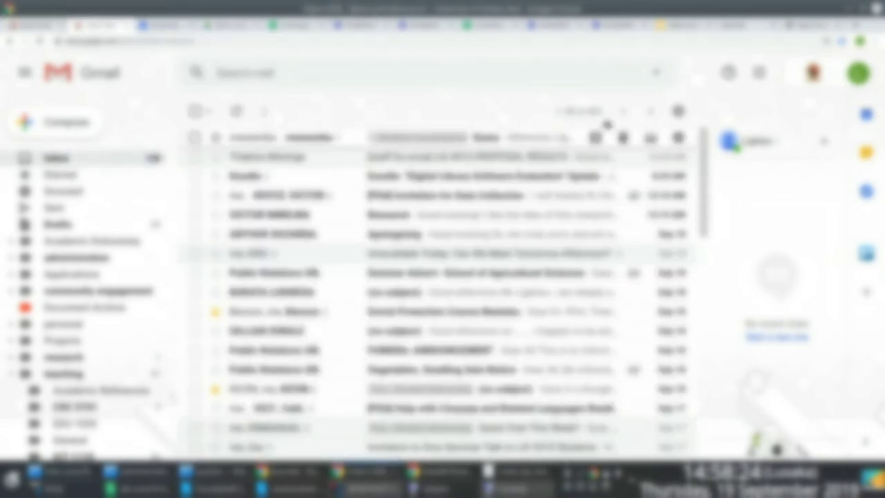
pyautogui.click(417, 24)
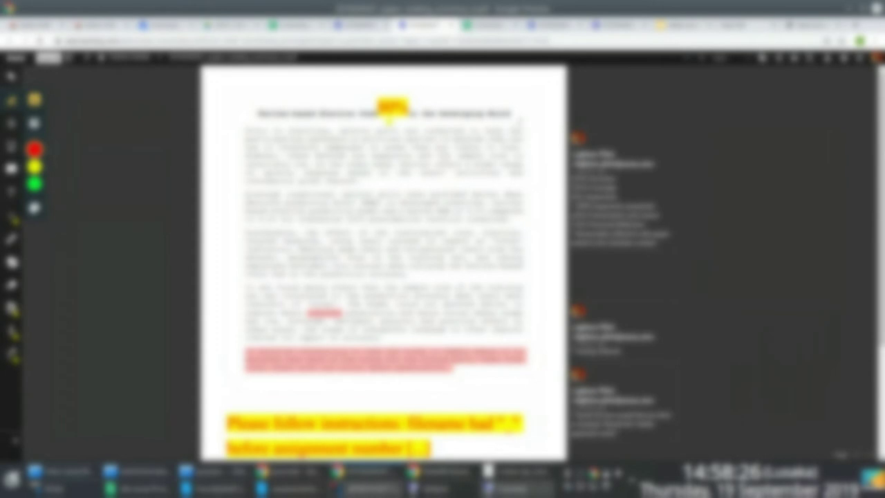
pyautogui.scroll(-2, 672, 134)
pyautogui.click(848, 26)
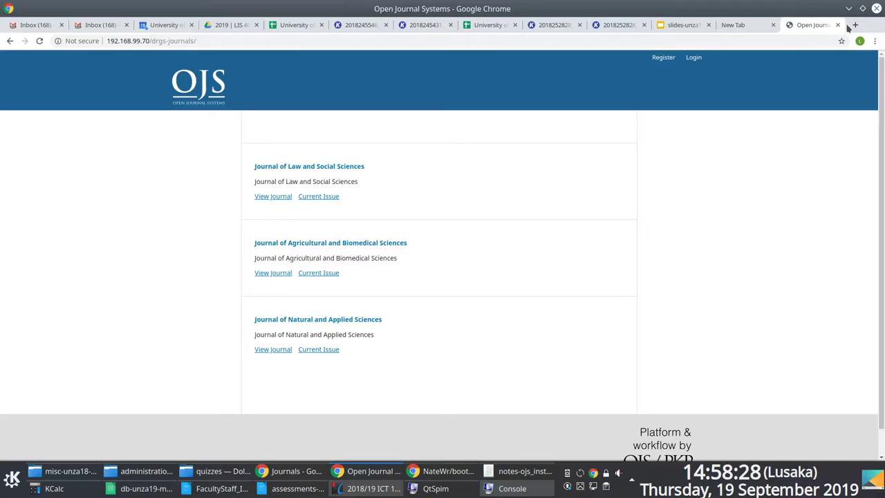
pyautogui.press('F12')
pyautogui.press('F12')
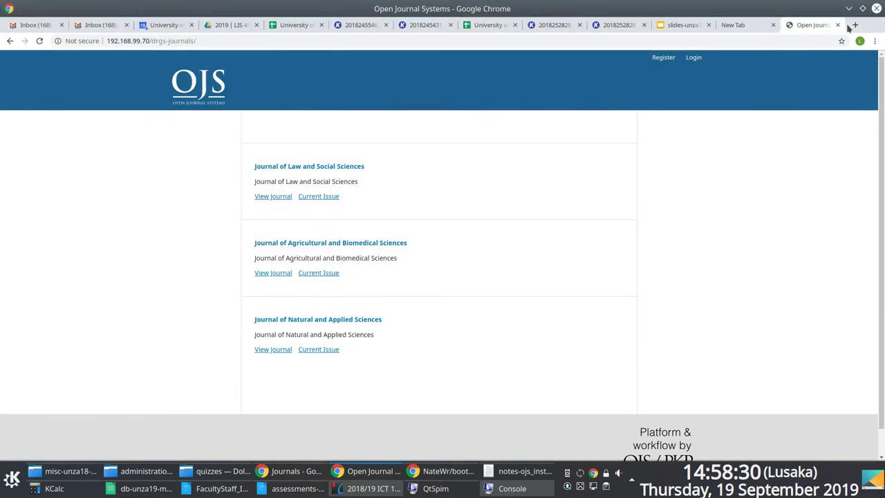